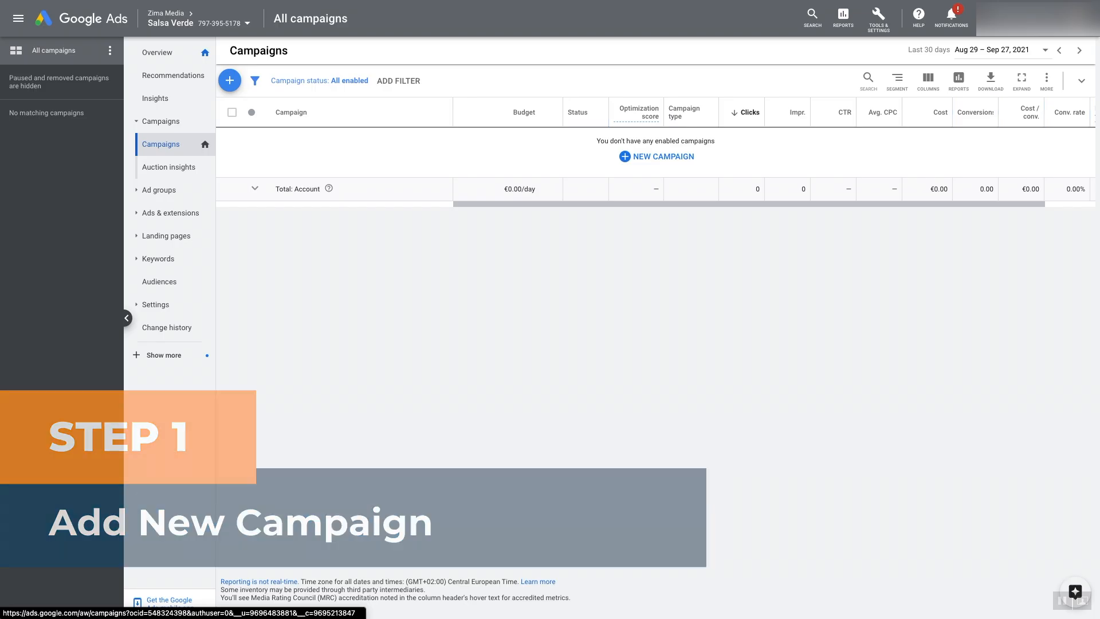
Start a new campaign with the Sales goal and the Search campaign type
click(370, 122)
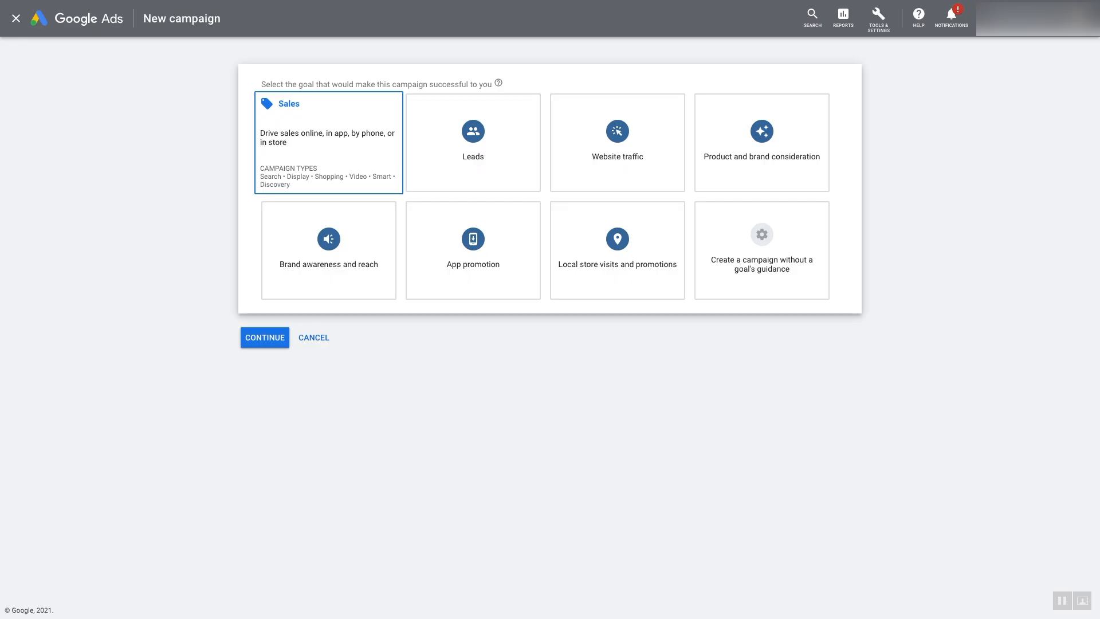
click(329, 143)
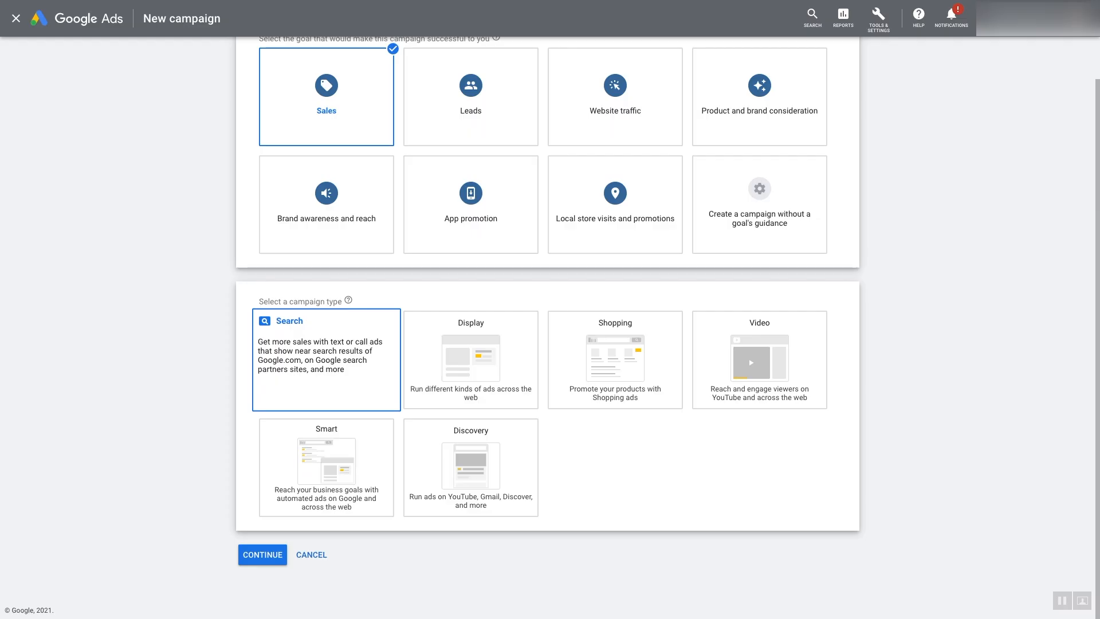
click(326, 359)
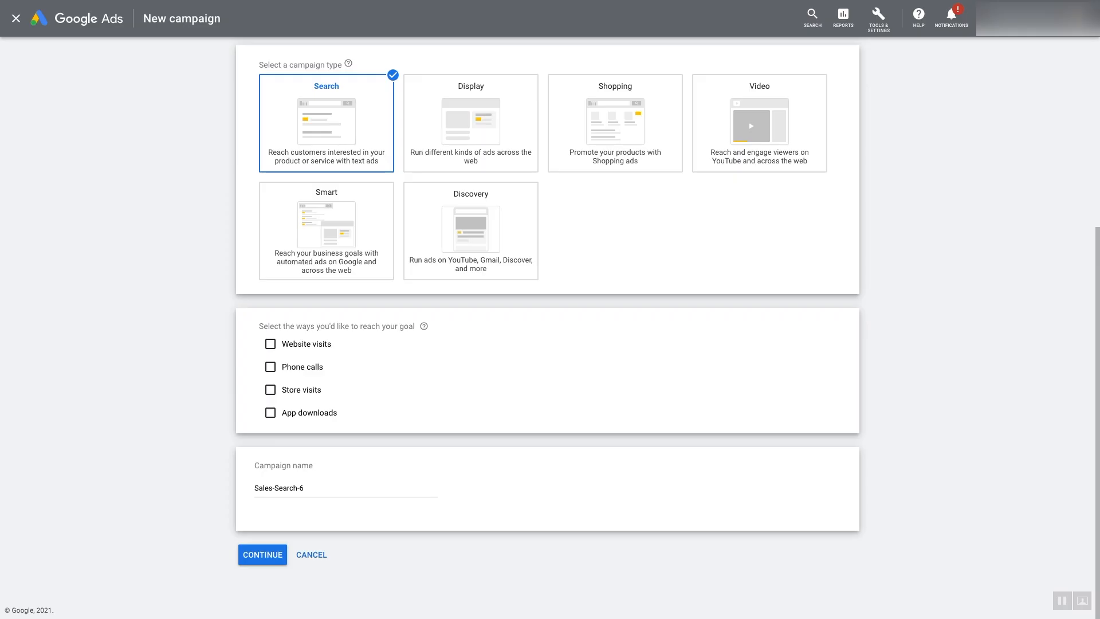
click(270, 344)
click(367, 369)
text(https://salsaverde.digital)
click(501, 360)
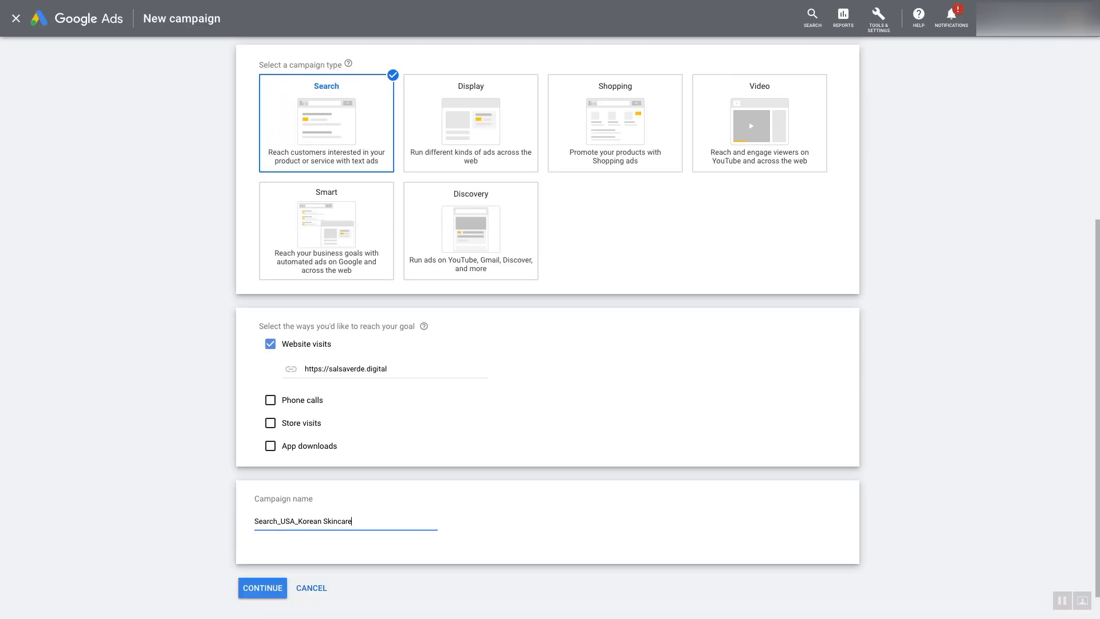
click(262, 588)
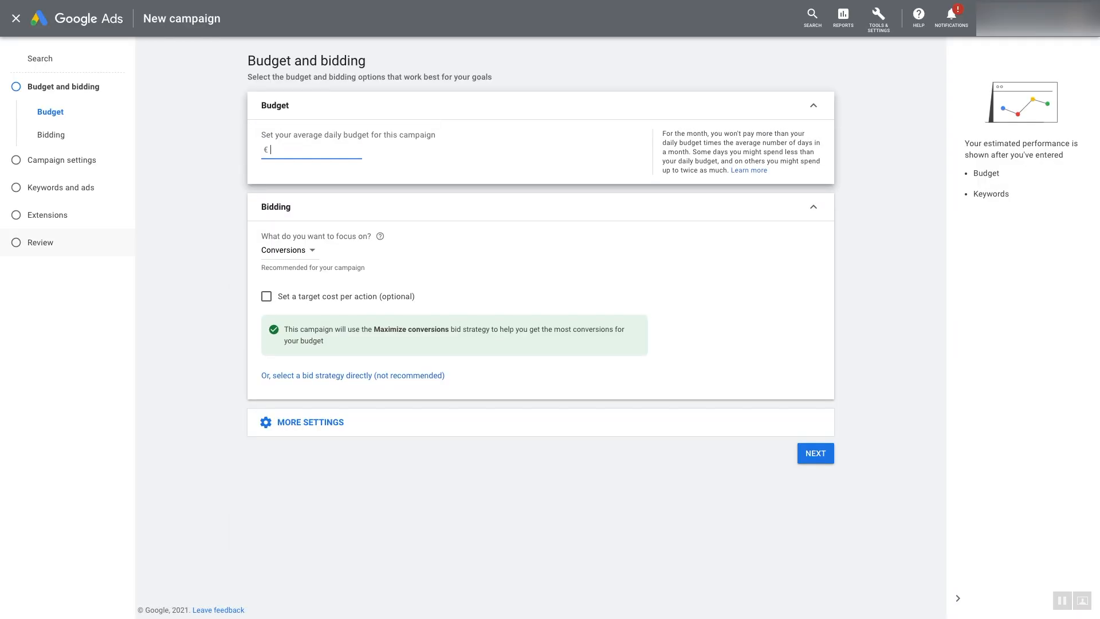
In the campaign settings, exclude Google search partners and the Google Display Network
click(62, 160)
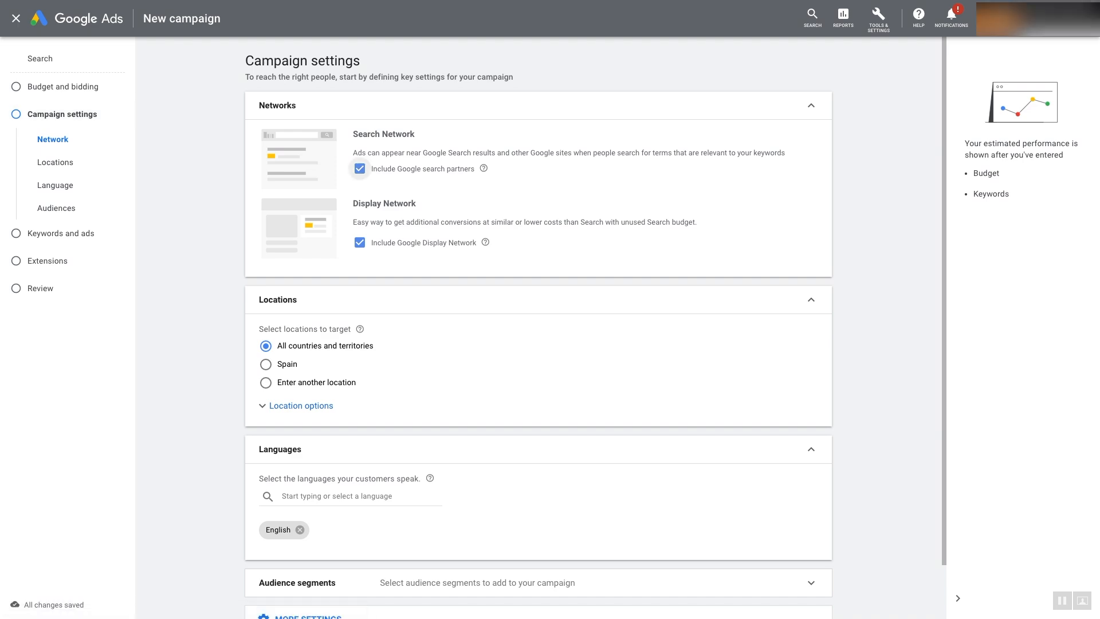
click(360, 168)
click(360, 242)
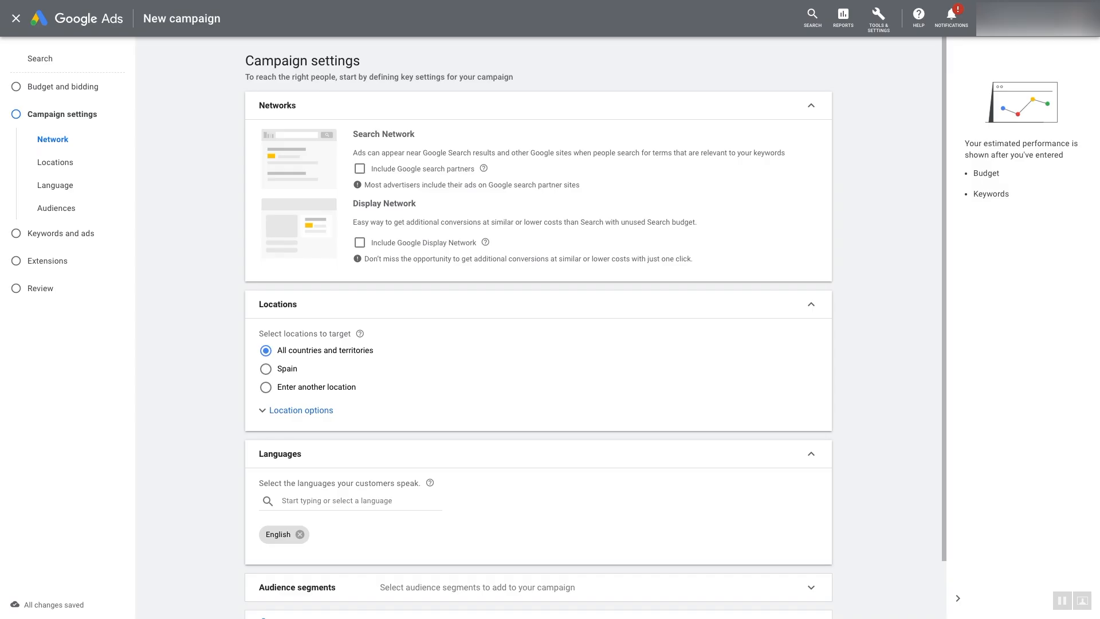
Reveal the Dynamic Search Ads setting and enter salsaverde.digital as its domain
scroll(538, 325, down, 2)
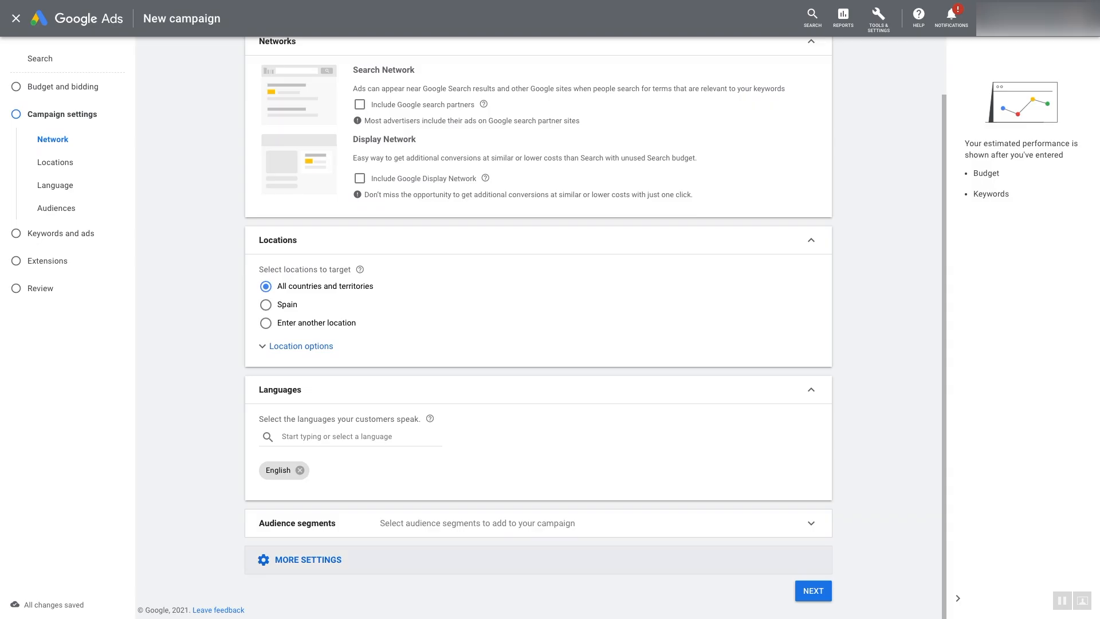
click(308, 559)
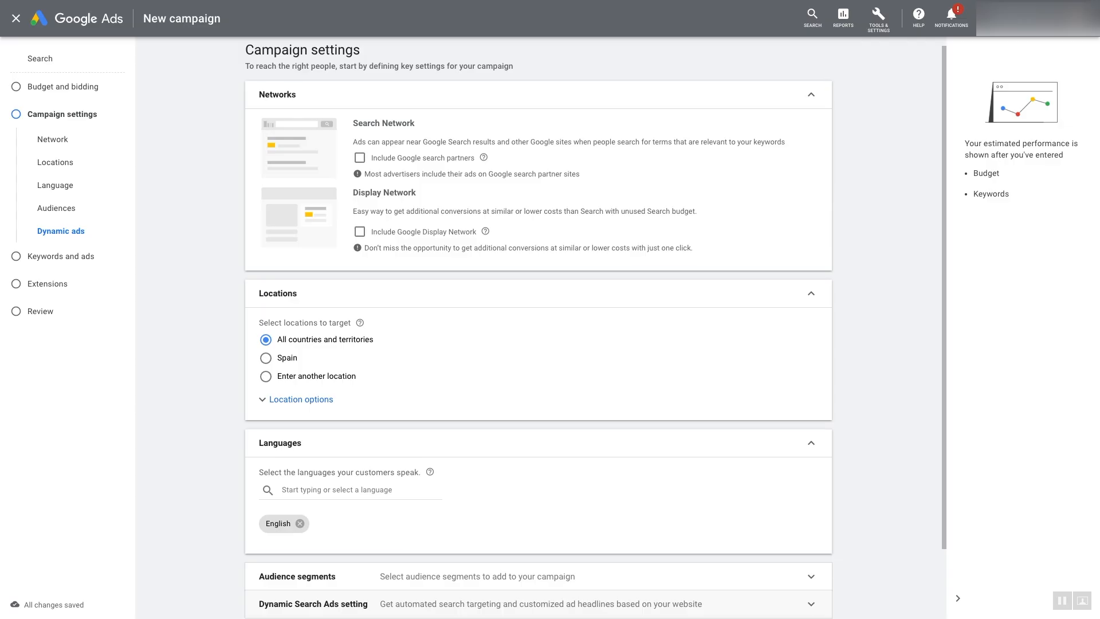
scroll(539, 523, down, 2)
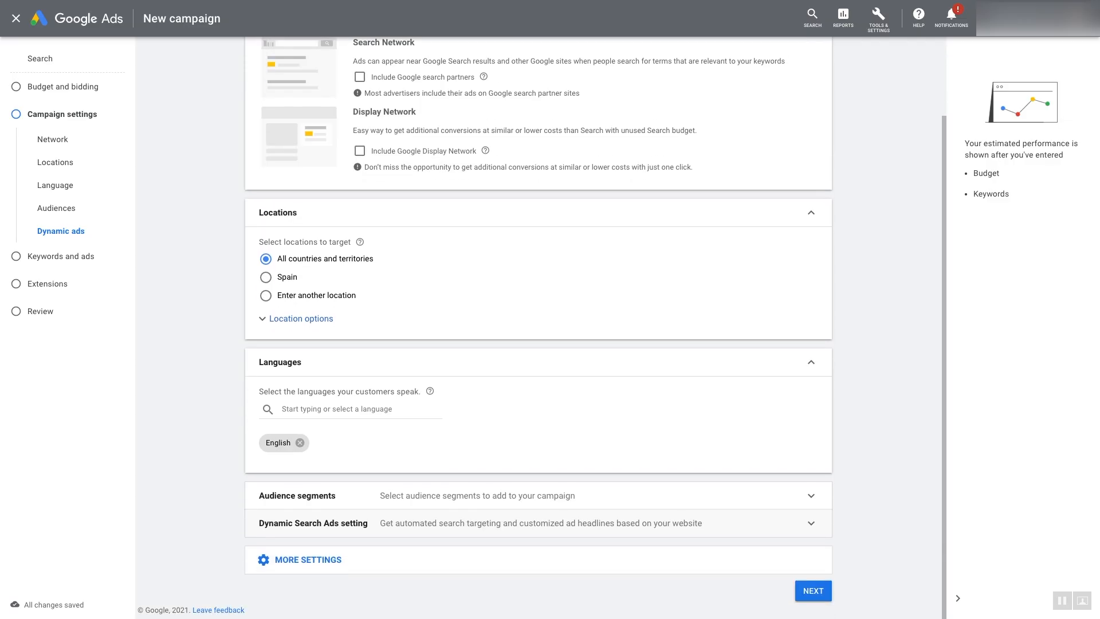
click(539, 523)
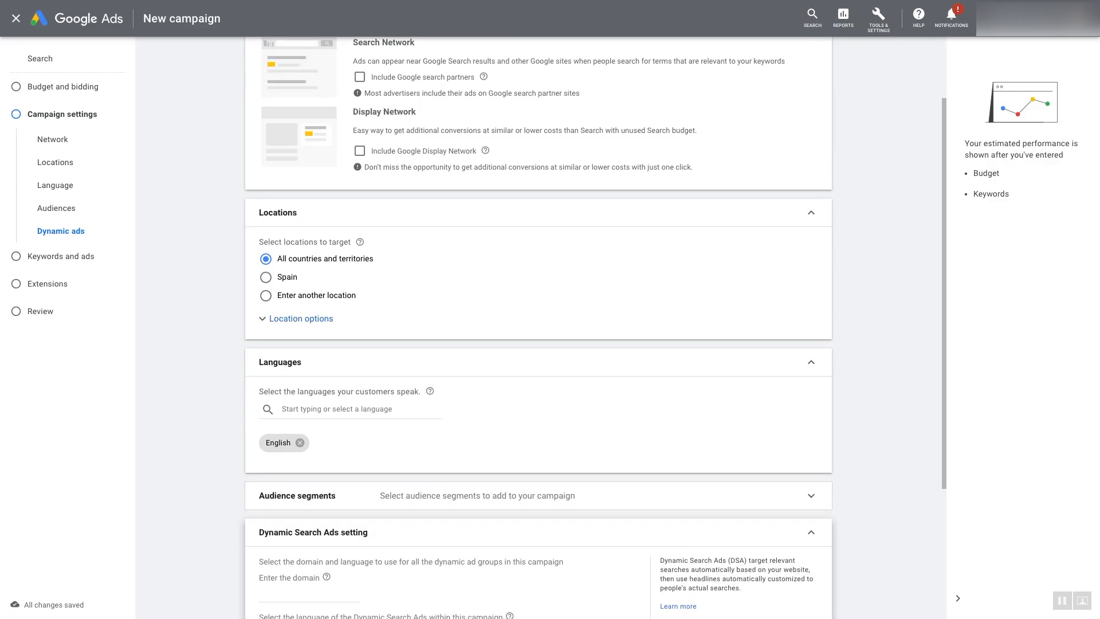
scroll(539, 523, down, 3)
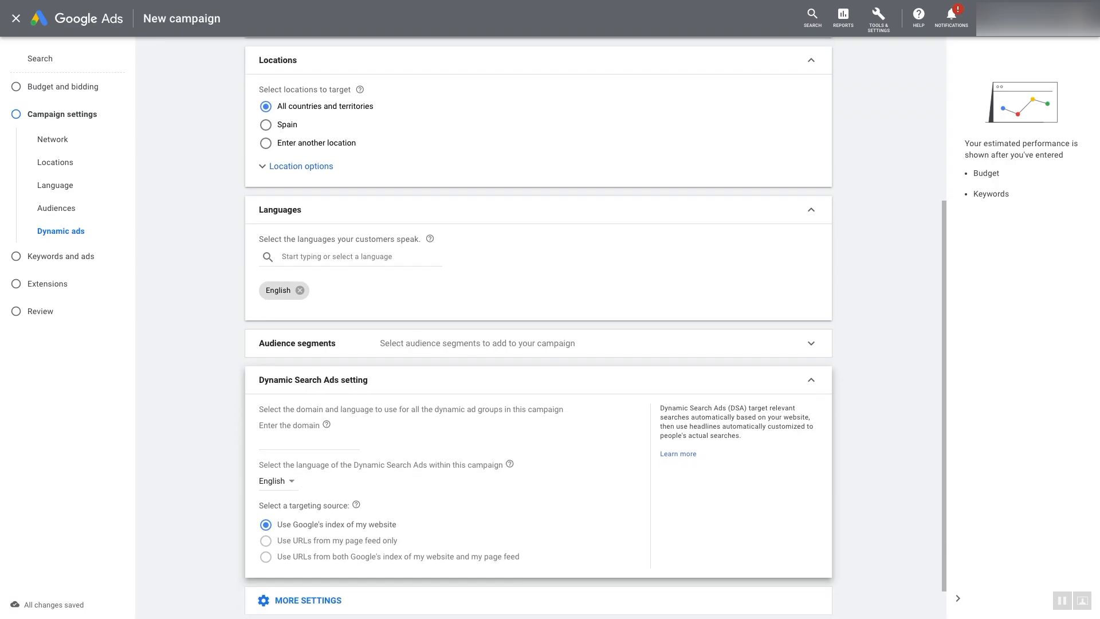
text(salsaverde.digital)
Show the additional campaign settings and open the ad schedule
scroll(539, 327, down, 1)
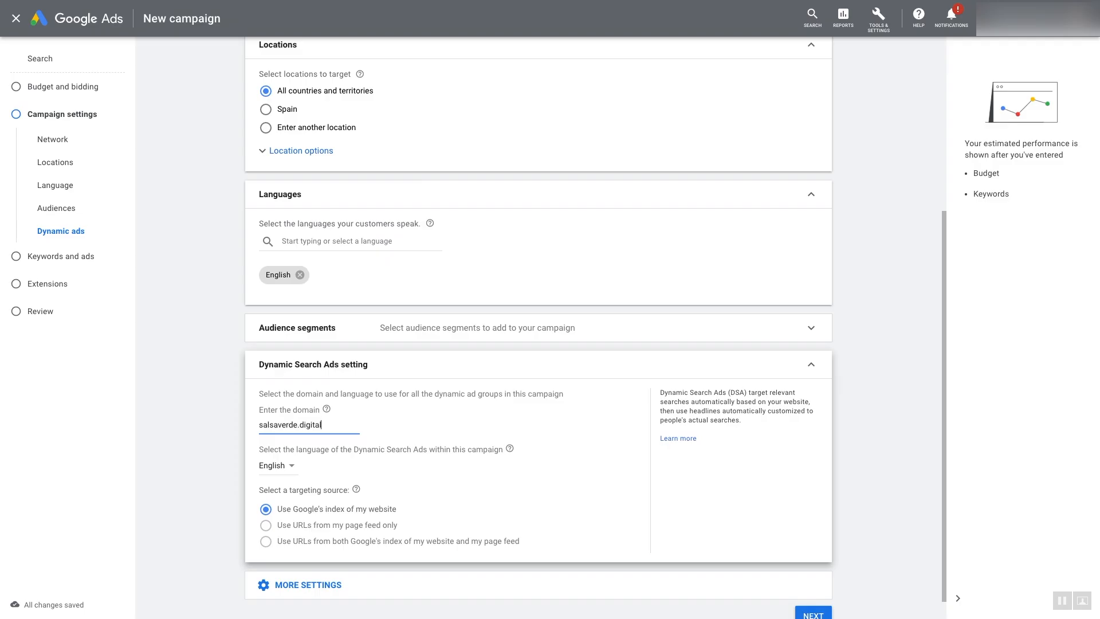
scroll(542, 329, down, 1)
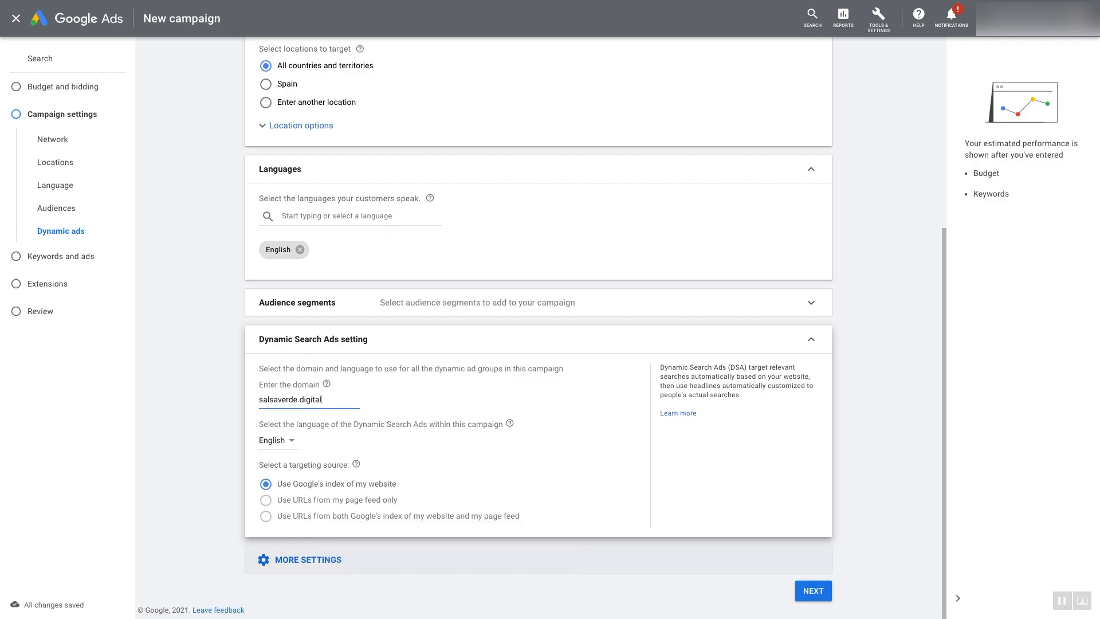
click(308, 560)
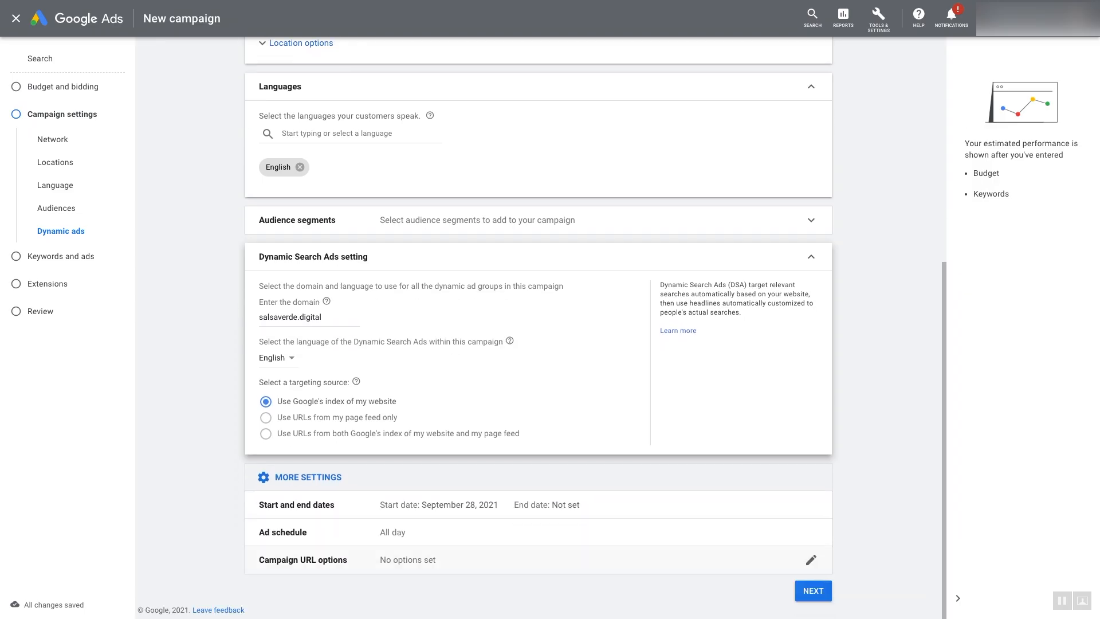
click(810, 533)
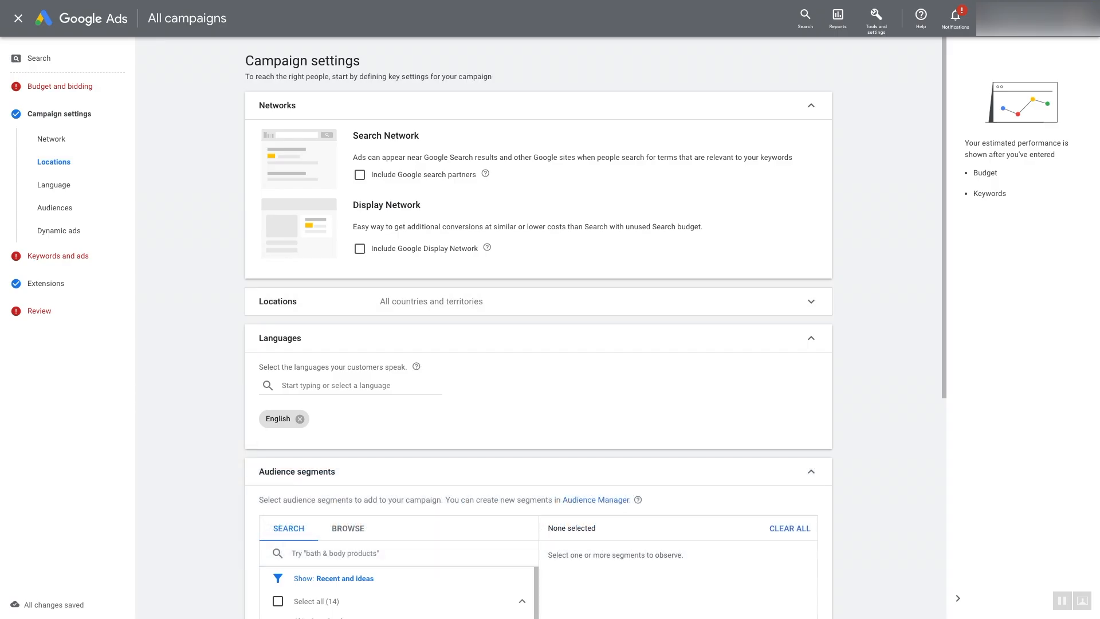
Search the campaign locations for "united" and target the United States country
click(433, 301)
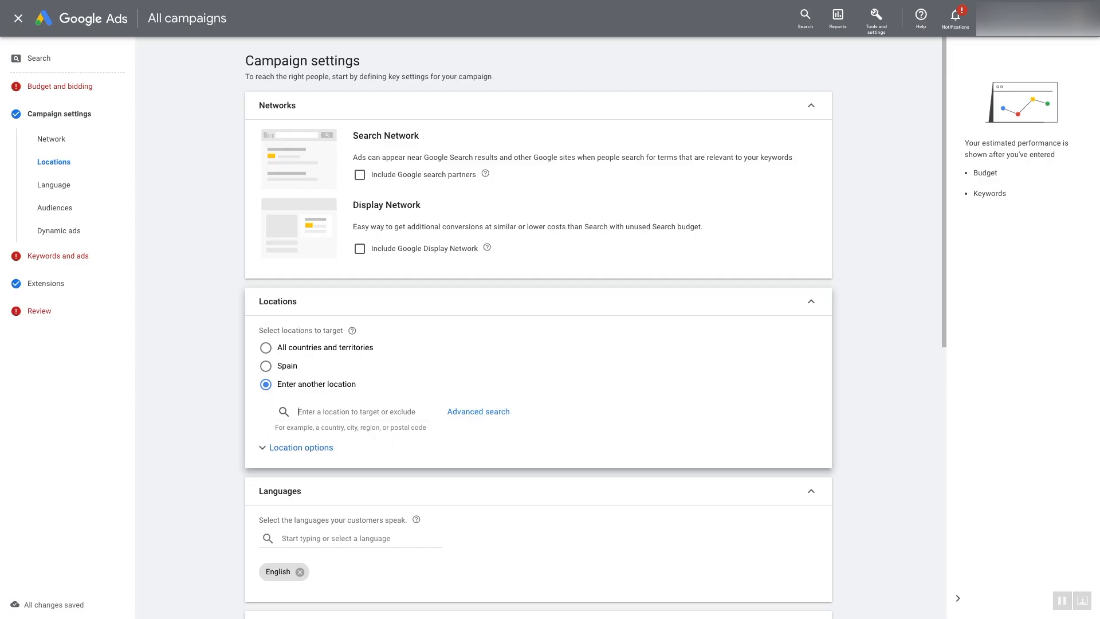
text(united)
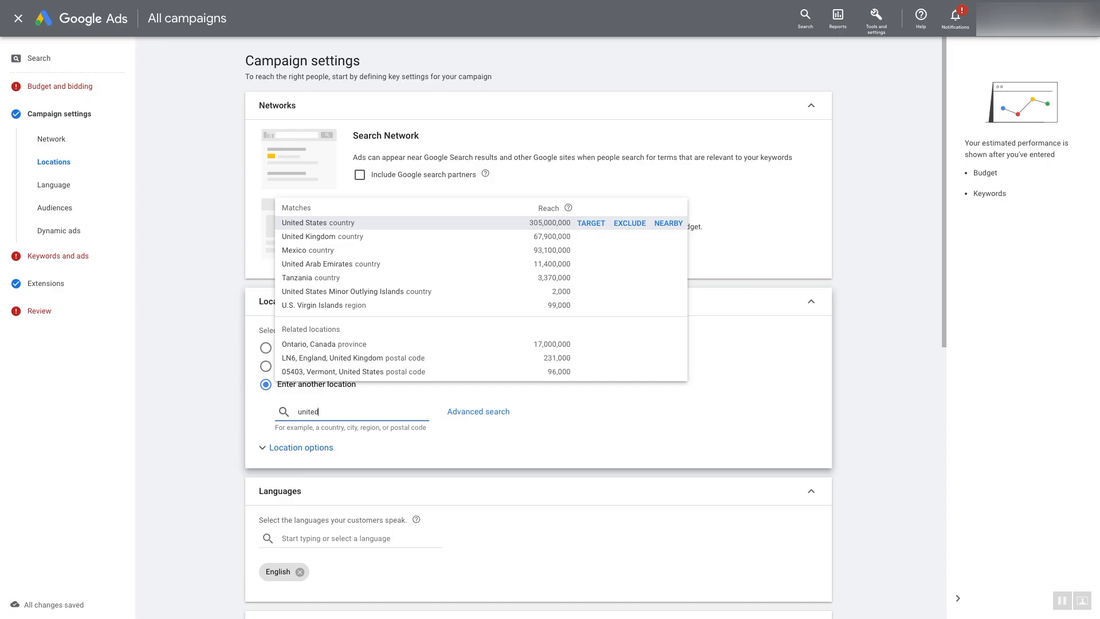
click(591, 223)
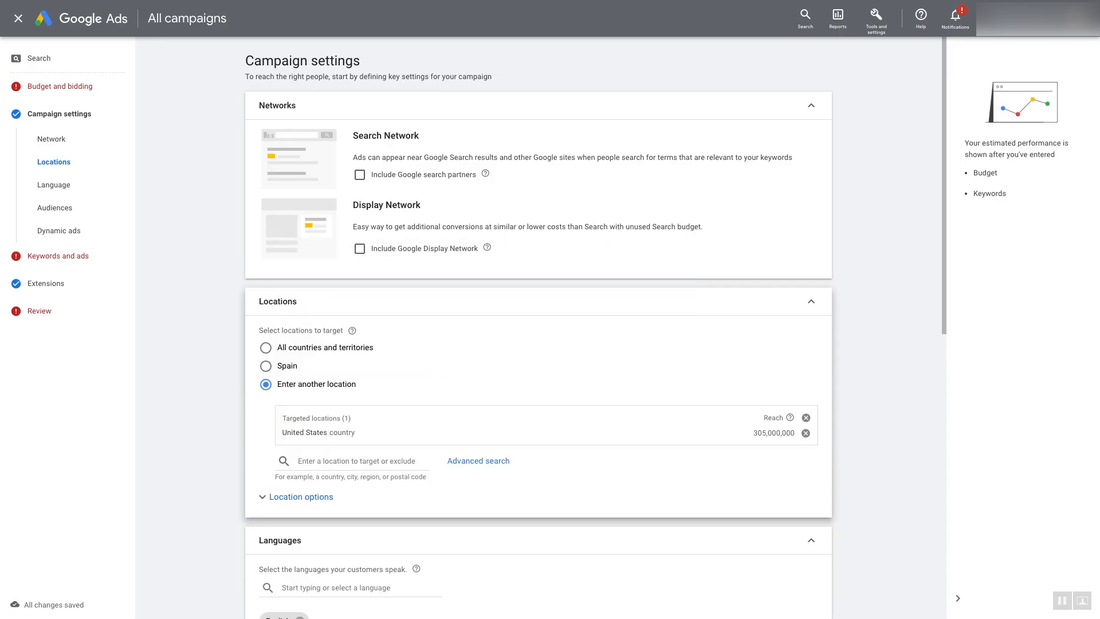
Set the location target option to Presence: People in or regularly in your targeted locations, with Presence selected for exclusions
scroll(539, 327, down, 2)
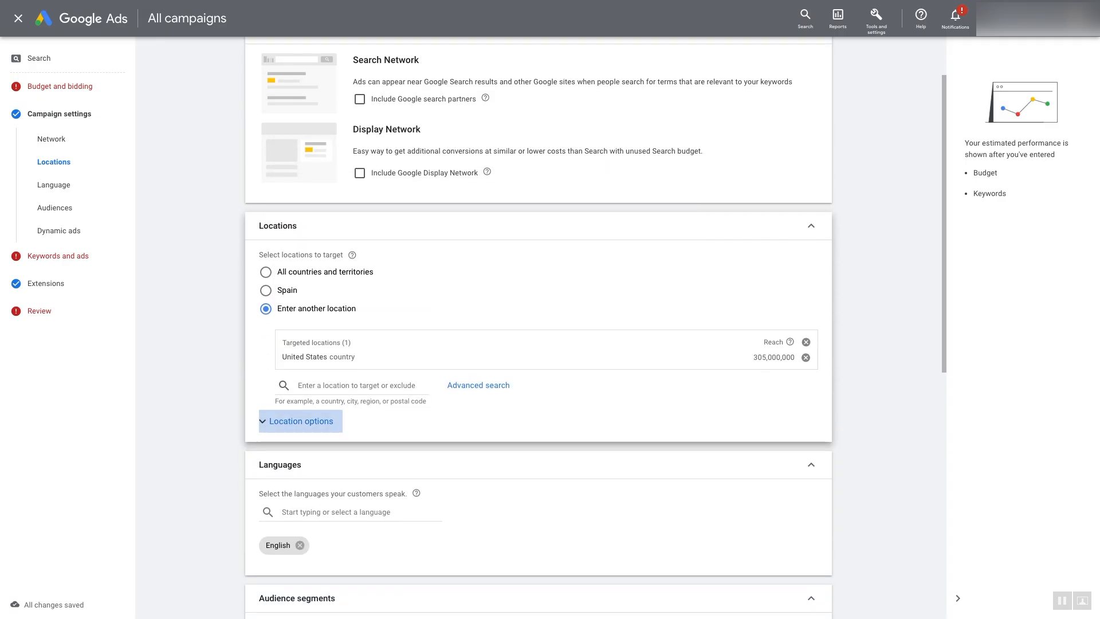
click(301, 421)
scroll(538, 326, down, 2)
scroll(539, 327, down, 1)
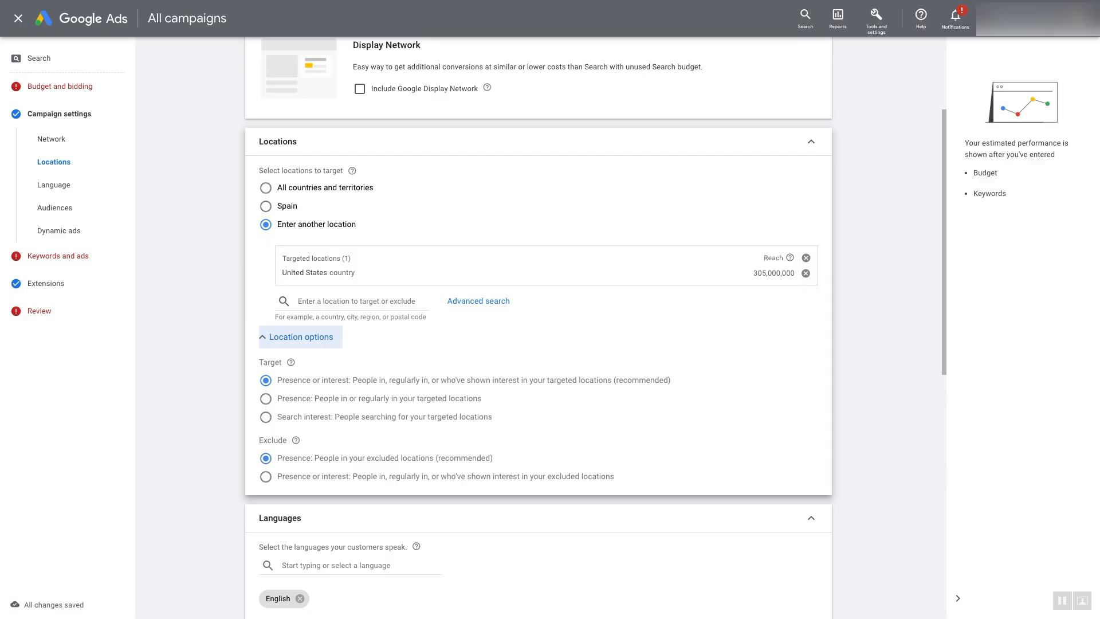
click(266, 398)
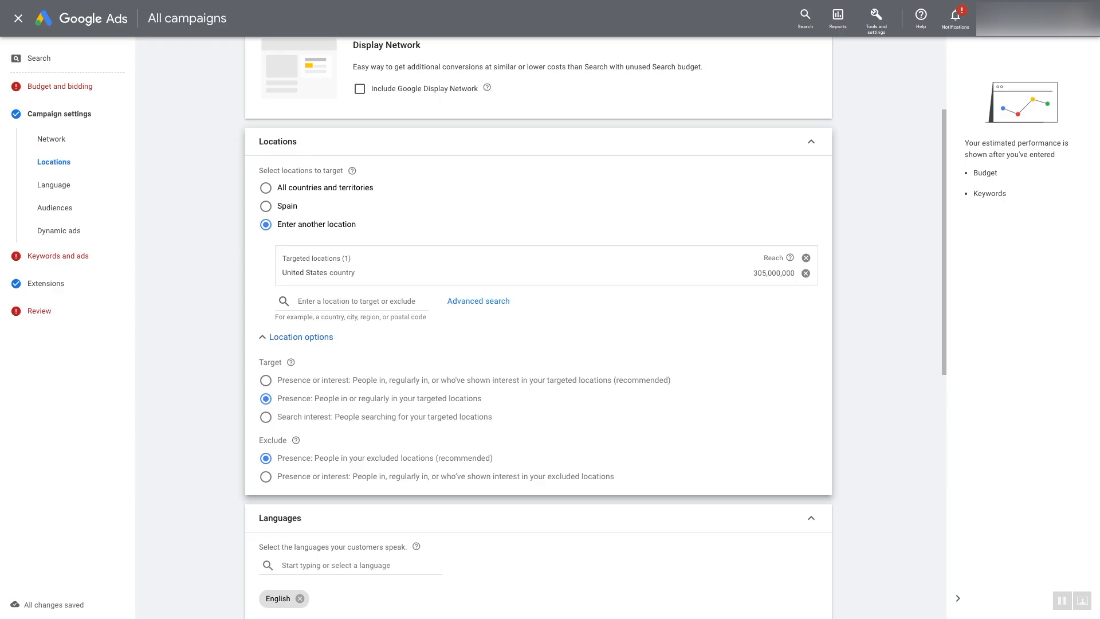
click(266, 477)
click(265, 458)
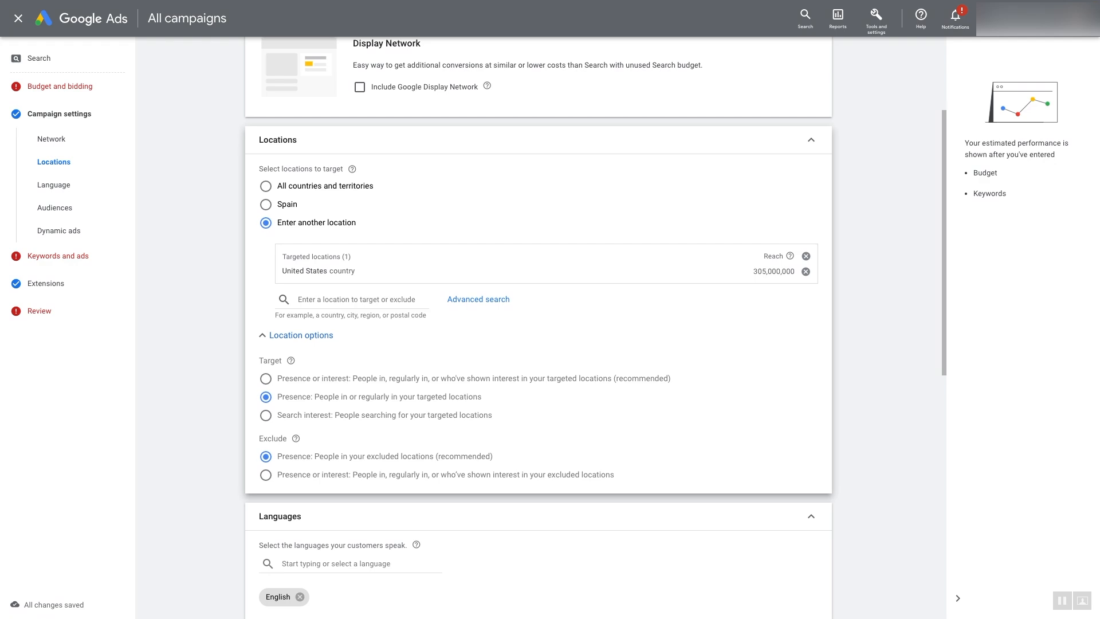
Review the language and audience segments sections, including the suggested segments, the targeting setting and the browsable segment categories
scroll(536, 326, down, 4)
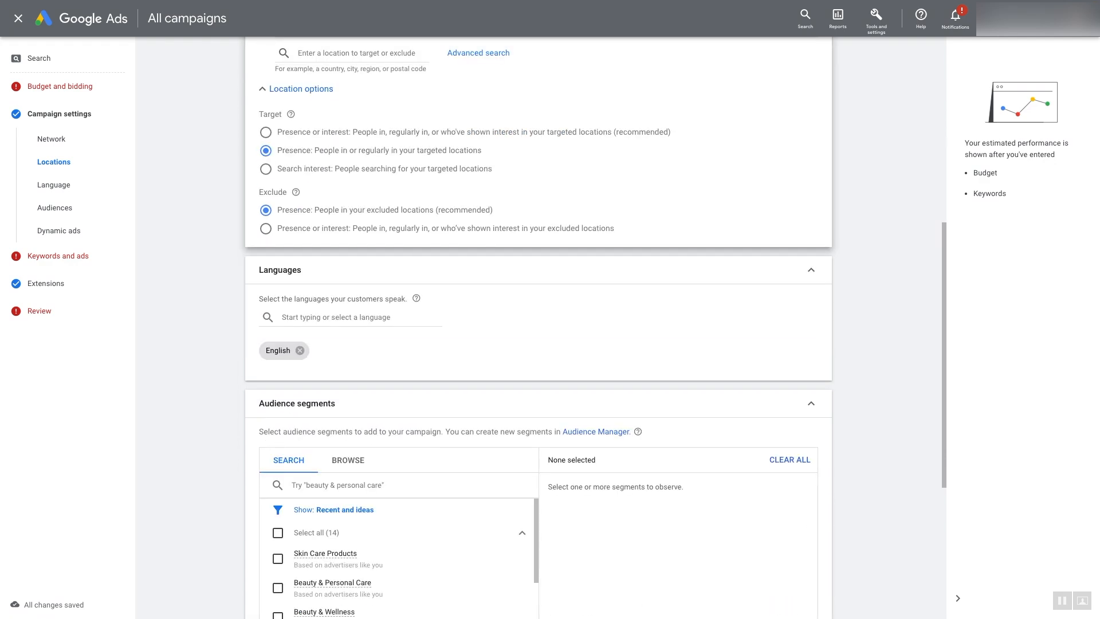
scroll(536, 327, down, 2)
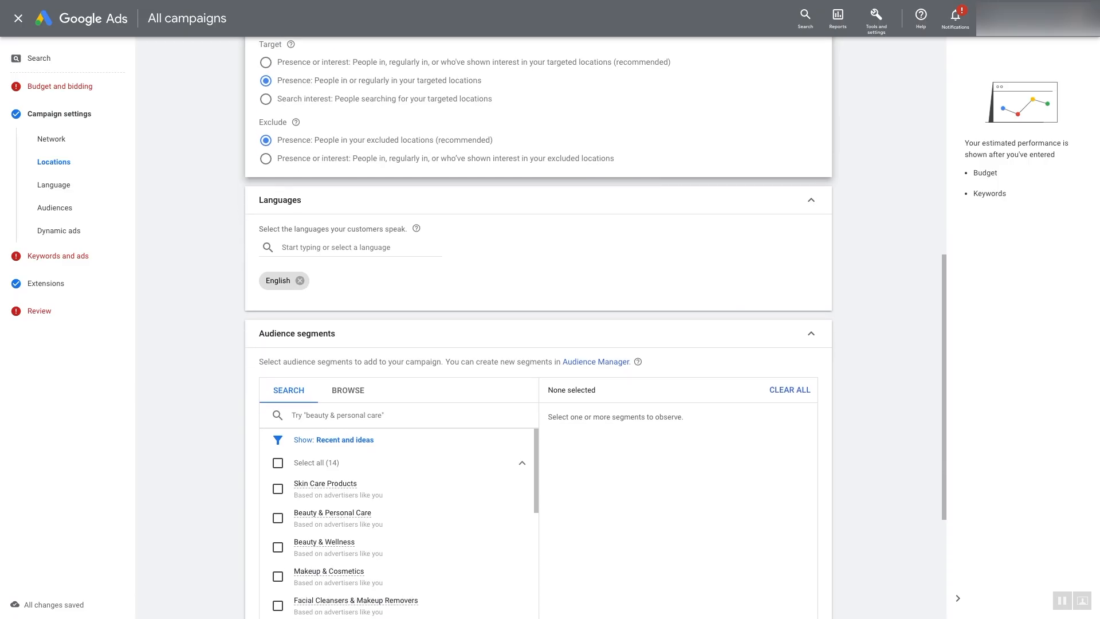
scroll(536, 326, down, 1)
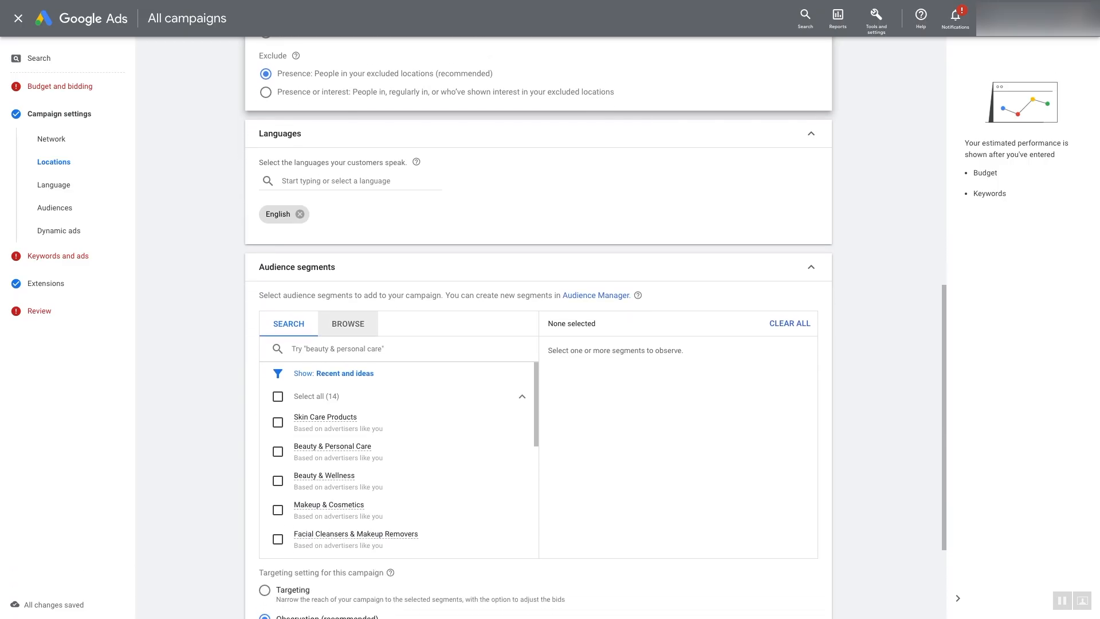
click(811, 243)
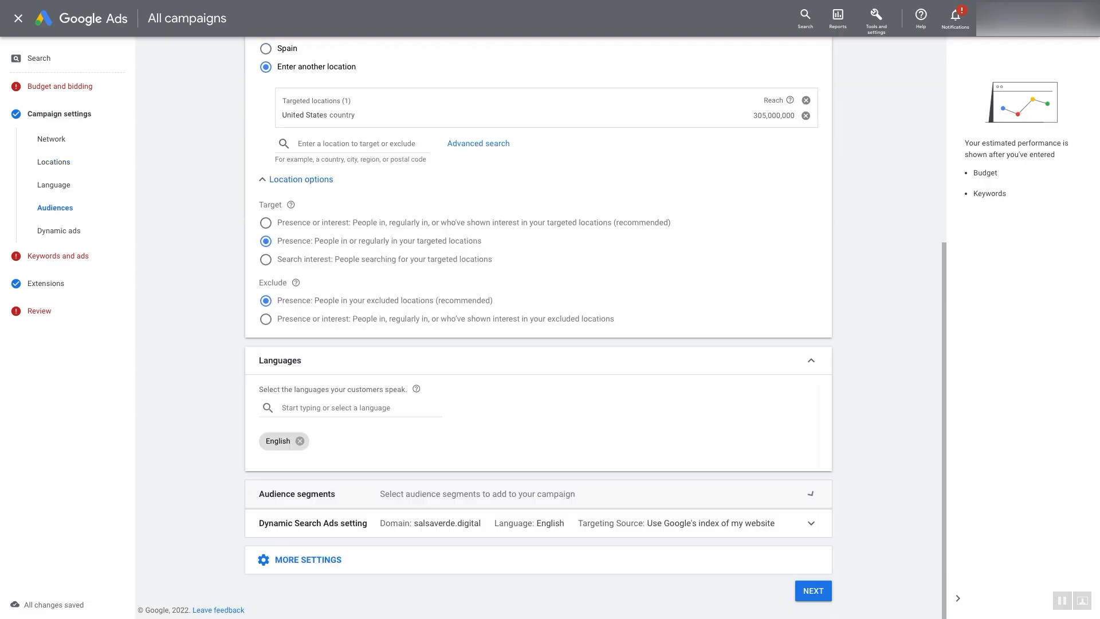
click(426, 494)
scroll(427, 490, down, 1)
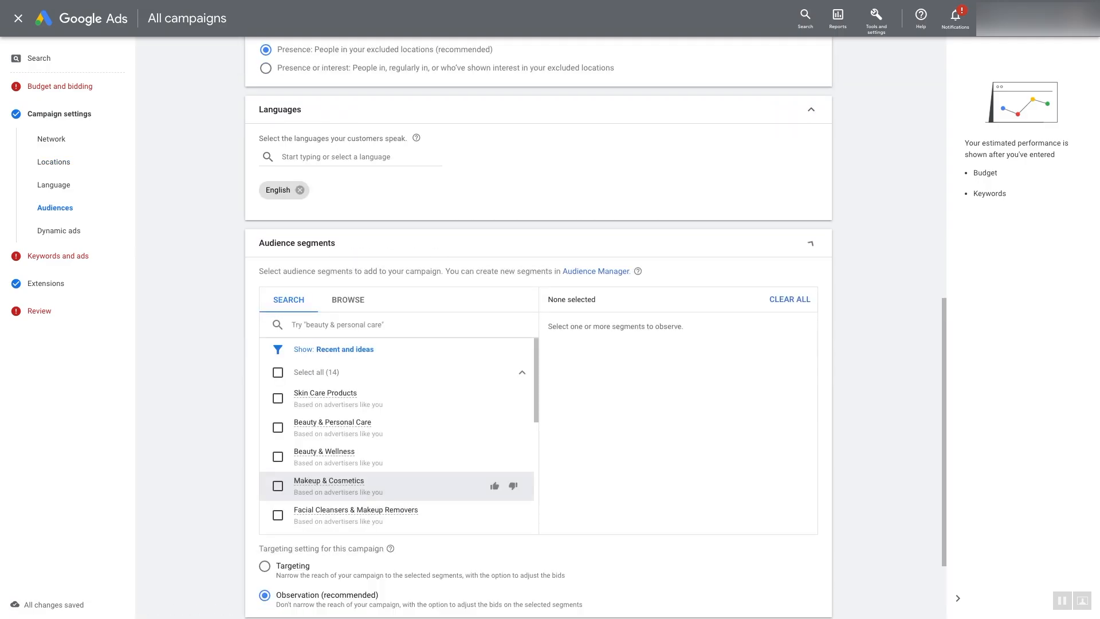
scroll(426, 491, up, 1)
scroll(539, 331, down, 2)
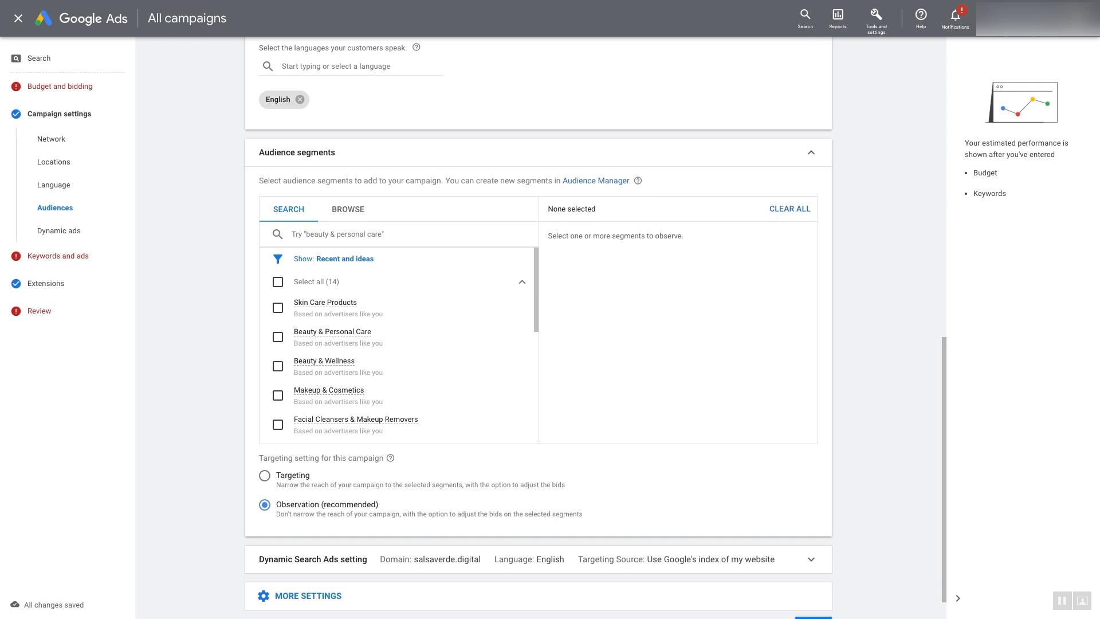
click(348, 209)
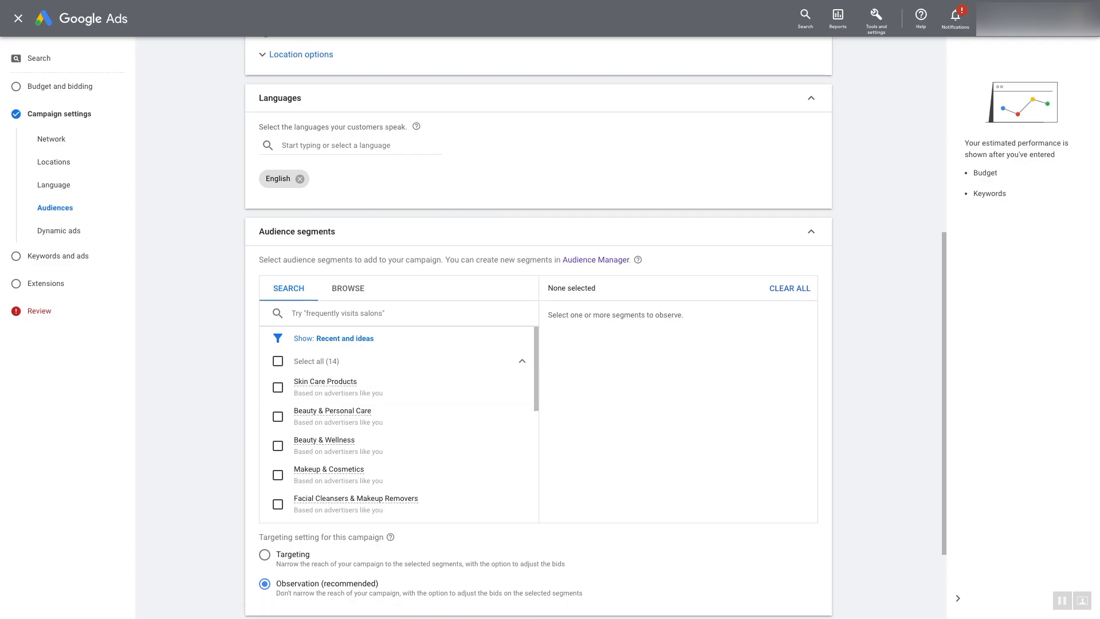
Search the audience segments for "salons" and add the Frequently Visits Salons affinity segment
click(338, 313)
text(s)
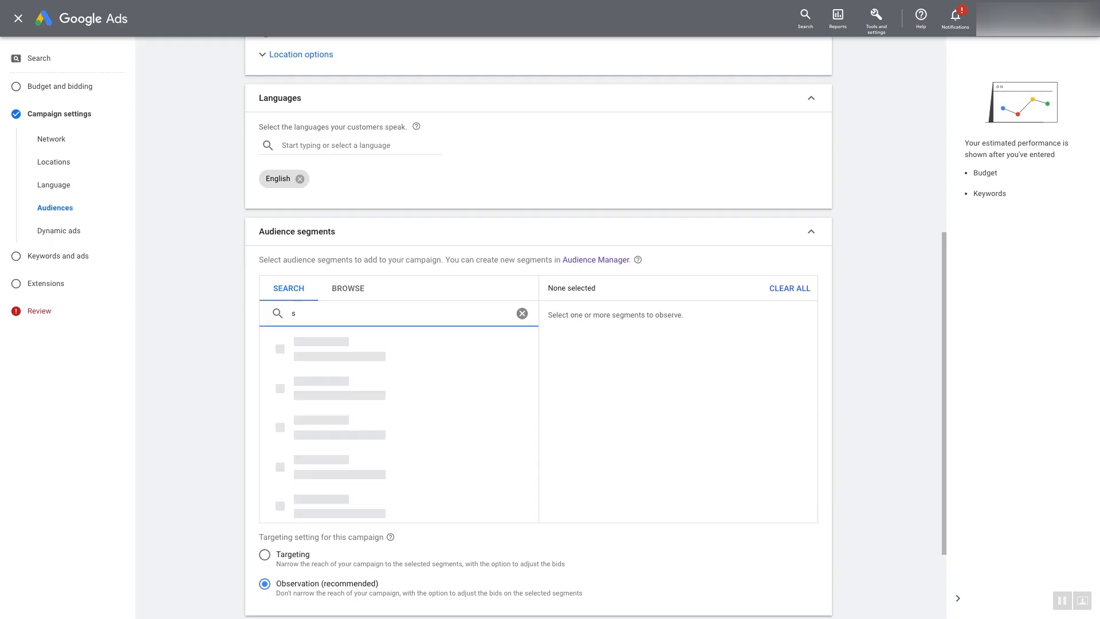
text(alons)
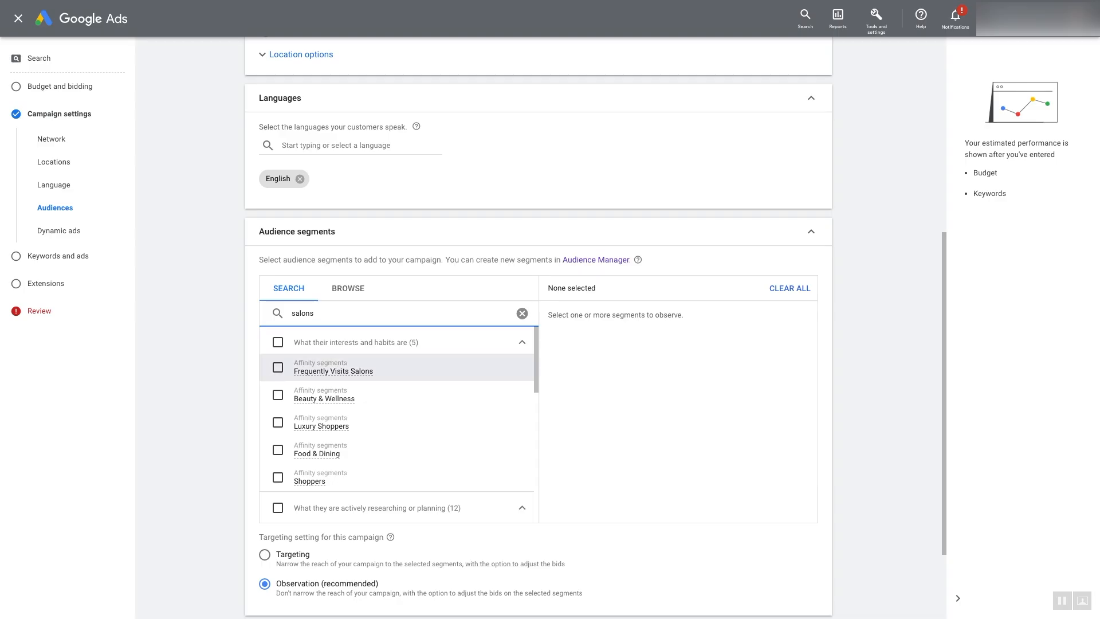
click(278, 367)
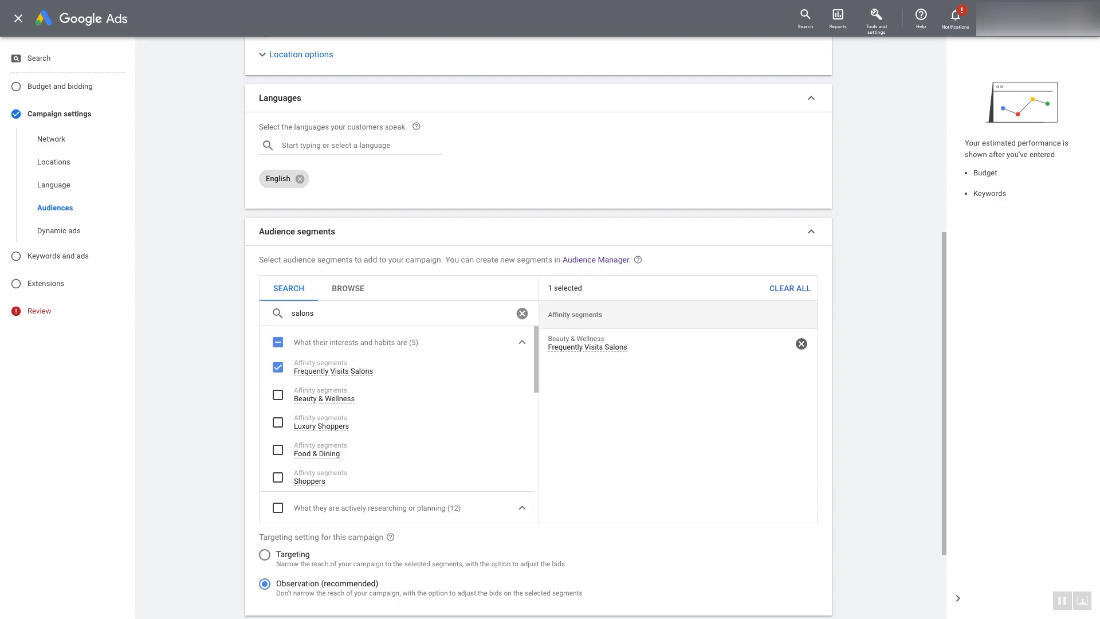
Search the audience segments for "beauty" and add the Makeup & Cosmetics in-market segment
double_click(303, 314)
text(beauty)
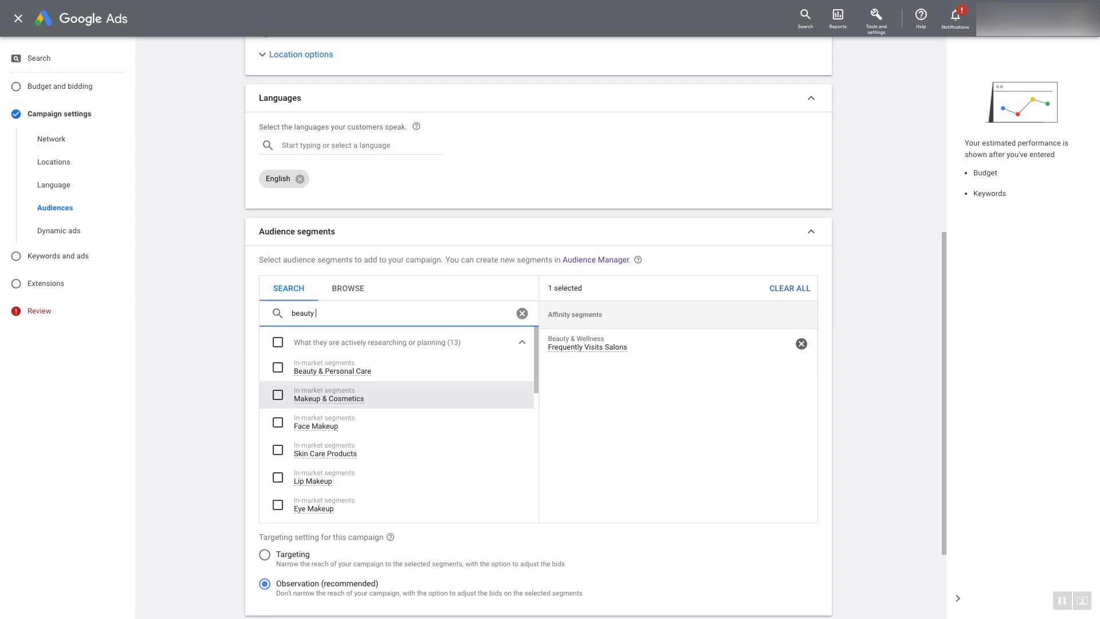
click(278, 395)
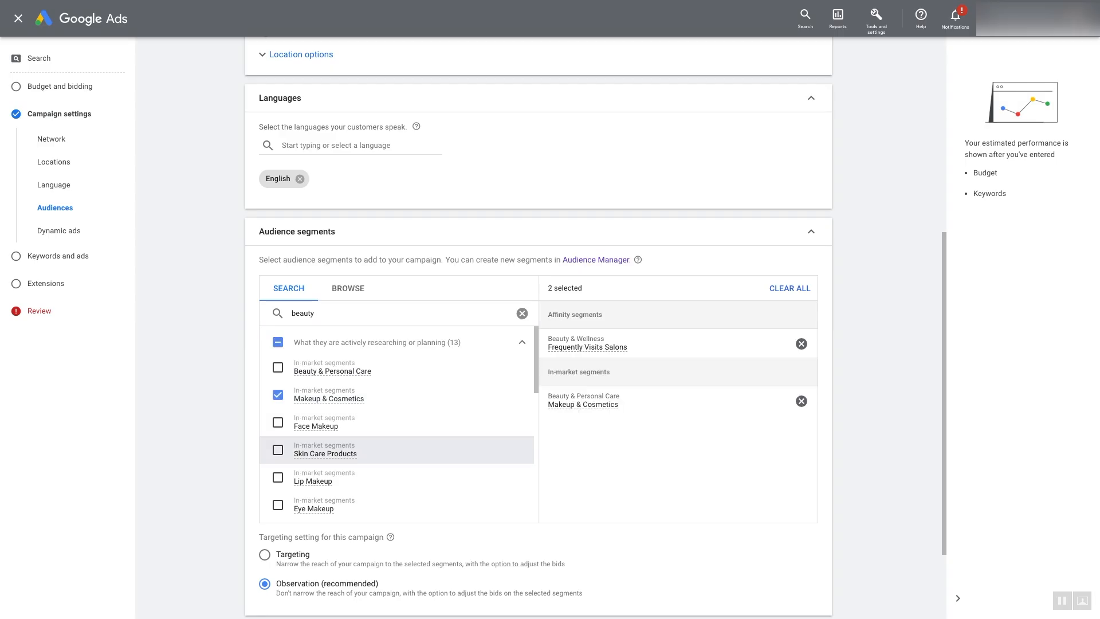
Add the Skin Care Products in-market segment to the campaign and look through the other beauty segments
click(278, 449)
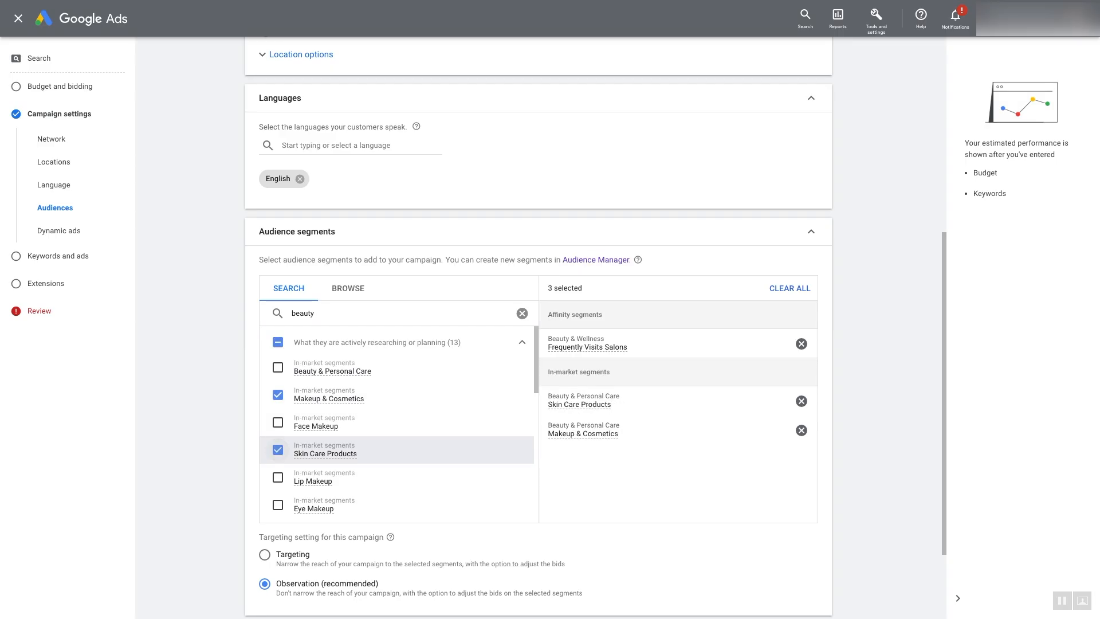
scroll(395, 435, down, 2)
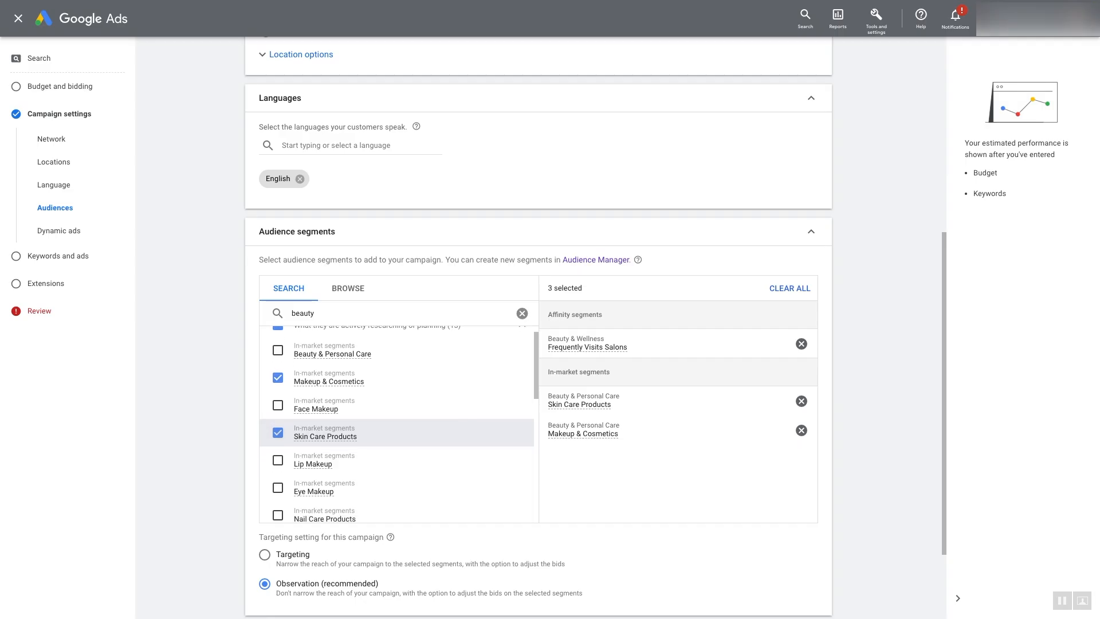
scroll(395, 424, down, 6)
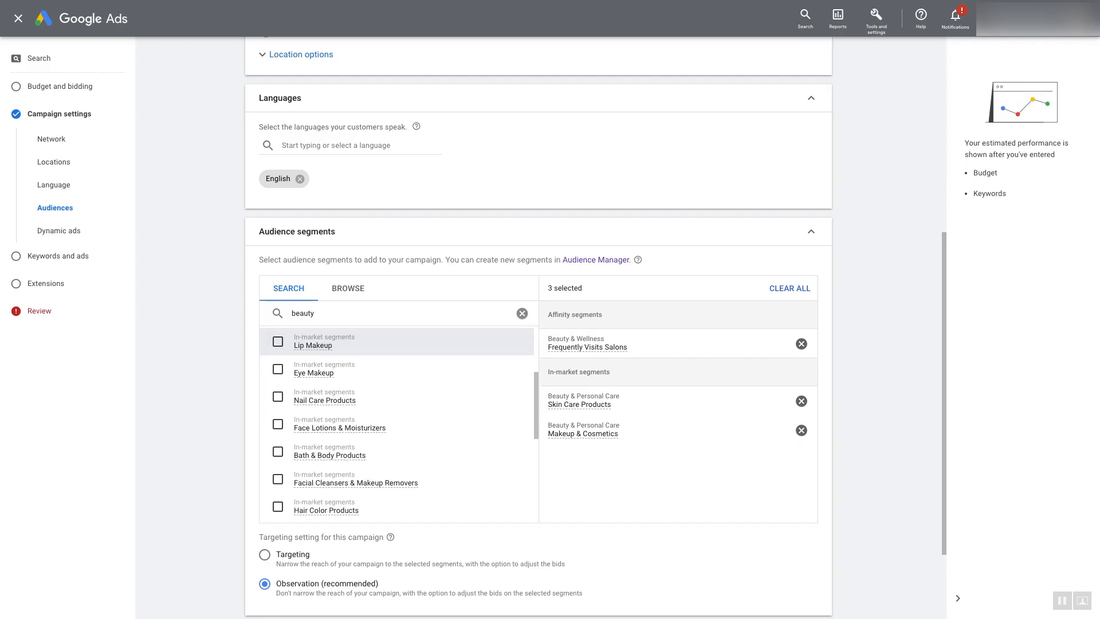
scroll(395, 424, down, 1)
scroll(396, 424, up, 9)
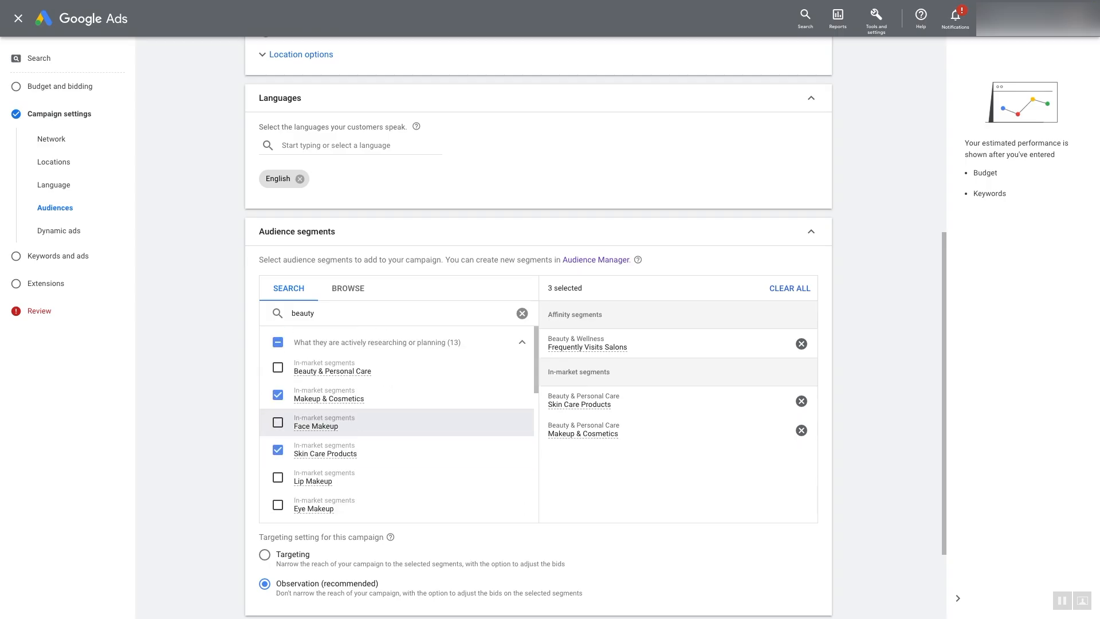
Search the audience segments for "personal care" and add the Beauty & Wellness affinity segment
double_click(304, 314)
text(personal care)
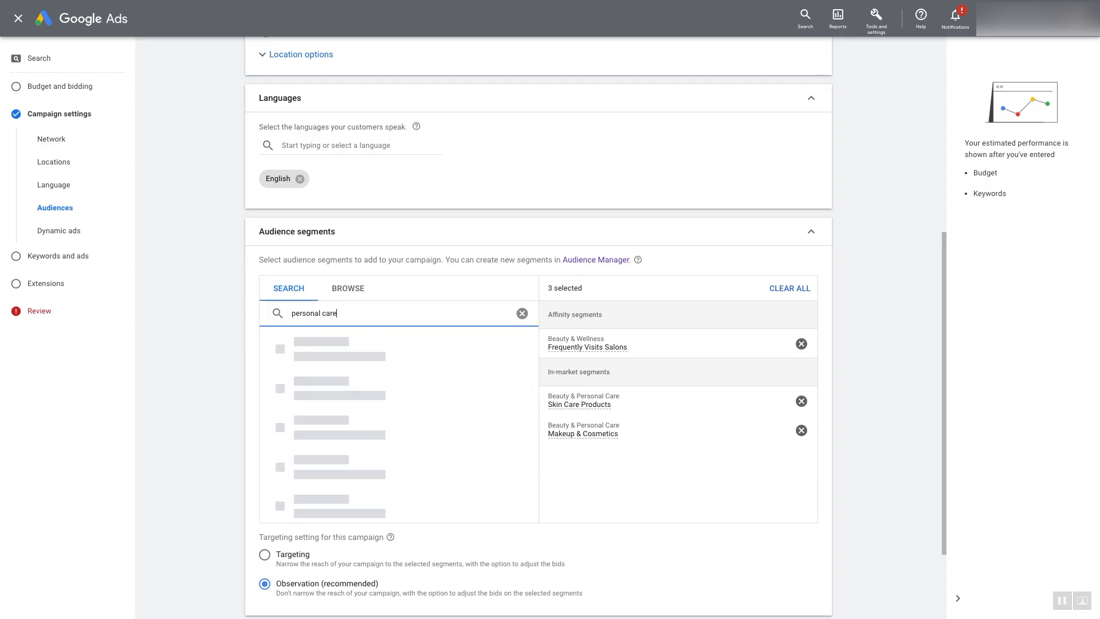
scroll(287, 429, down, 3)
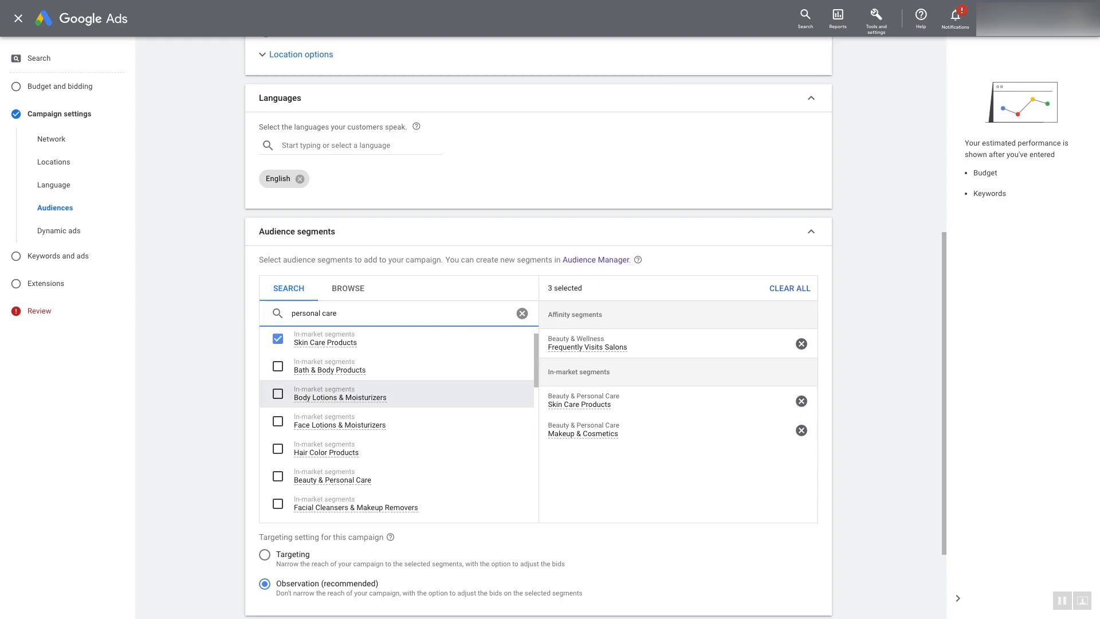
scroll(395, 441, down, 6)
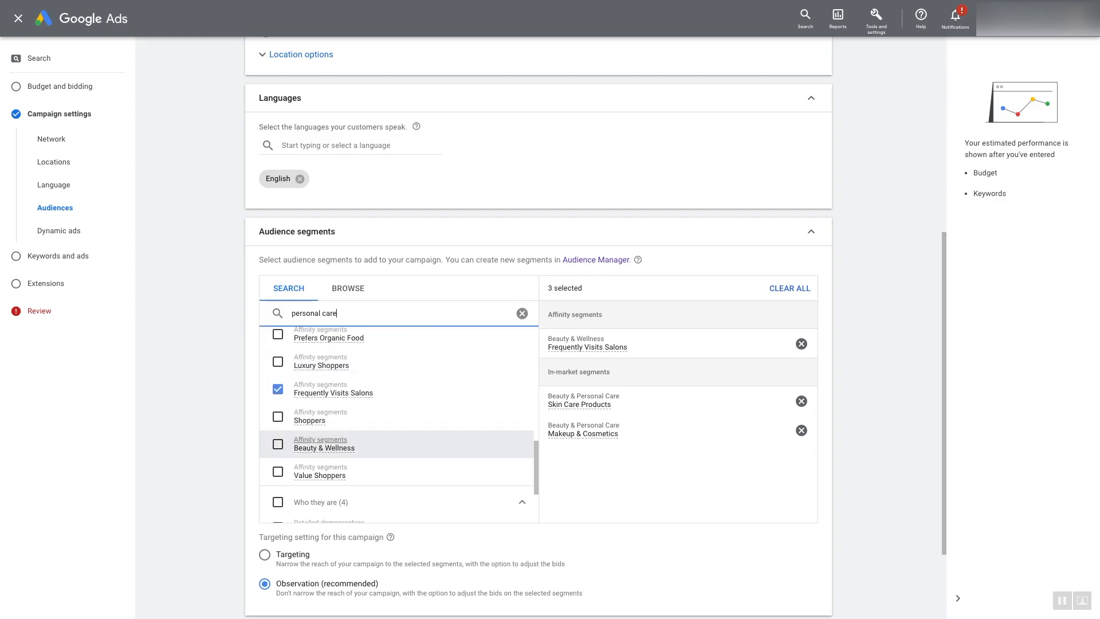
click(278, 444)
scroll(395, 424, down, 1)
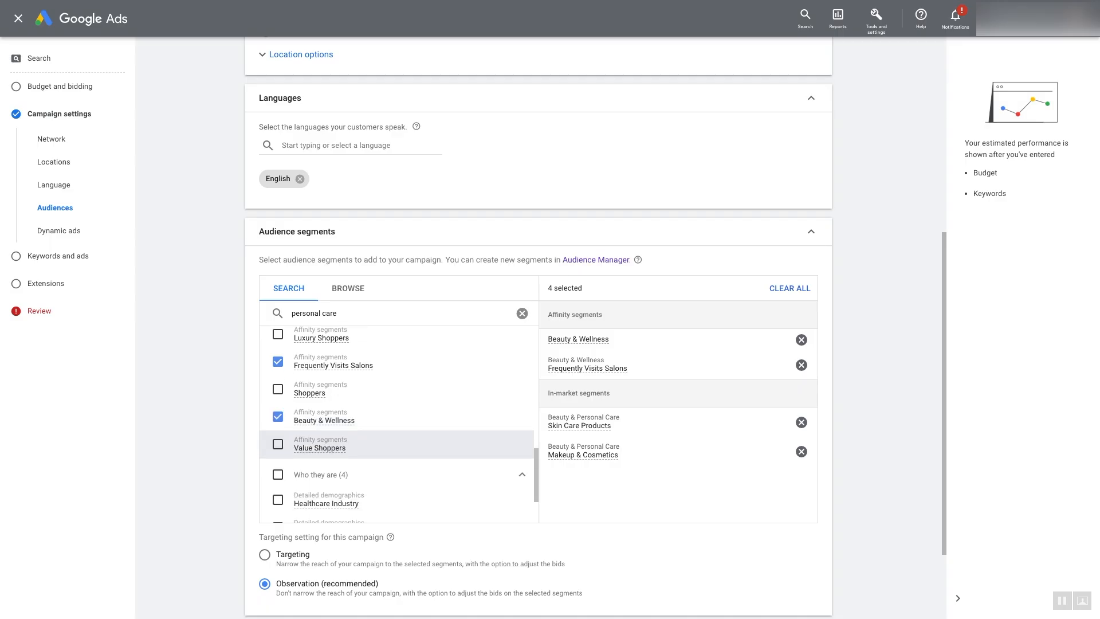
scroll(395, 427, down, 4)
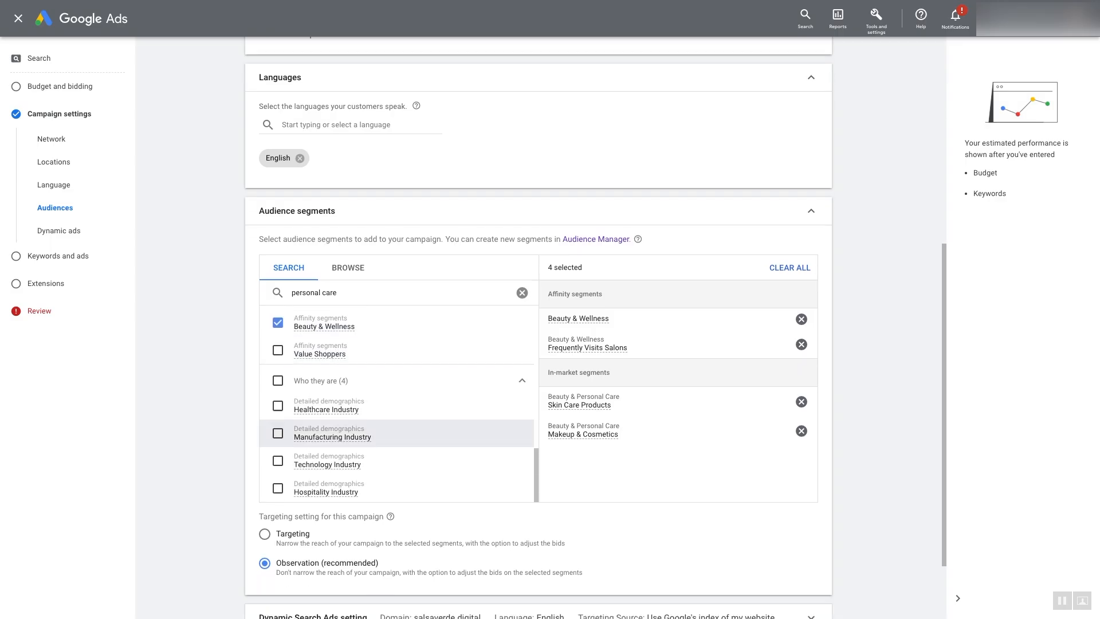
scroll(396, 434, up, 10)
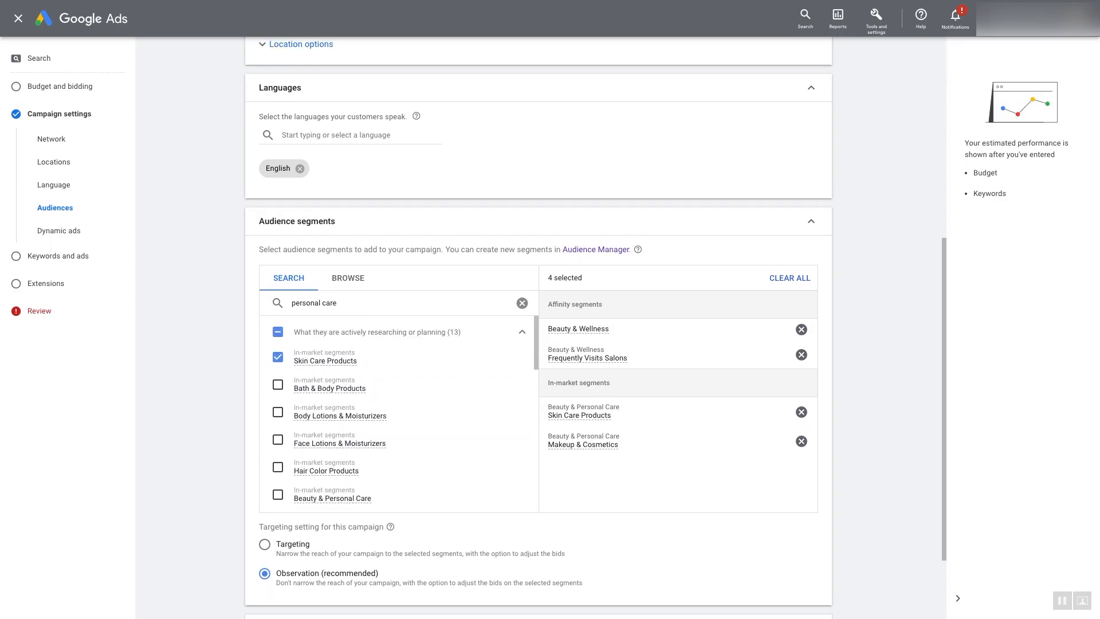
Search the audience segments for "shopaholics" and add the Shopaholics and Fashionistas affinity segments
triple_click(314, 303)
text(sh)
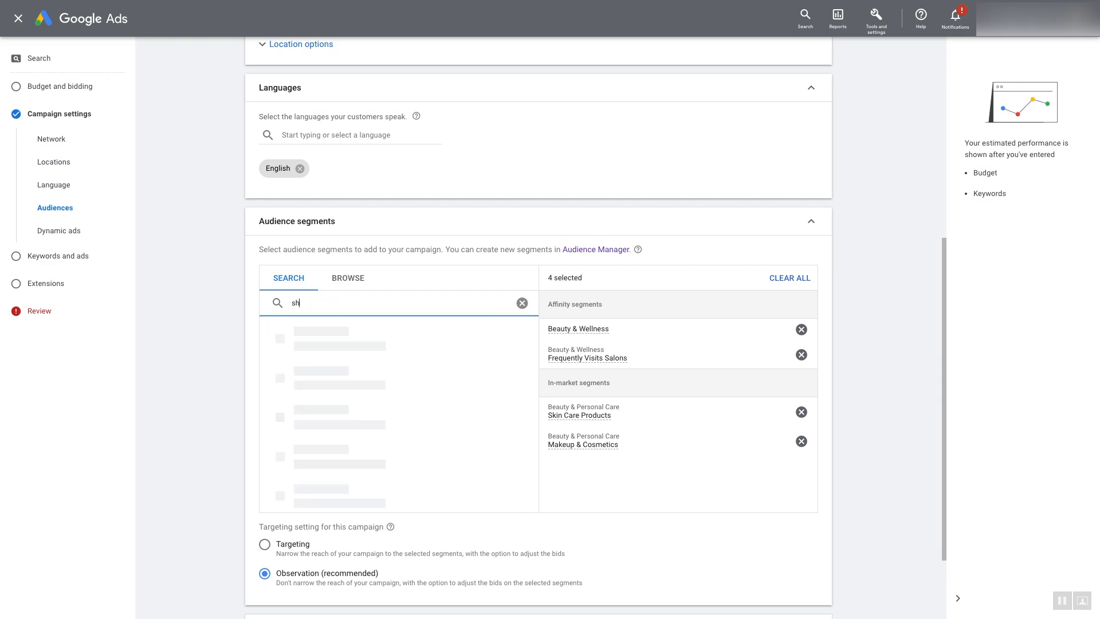
text(opaholics)
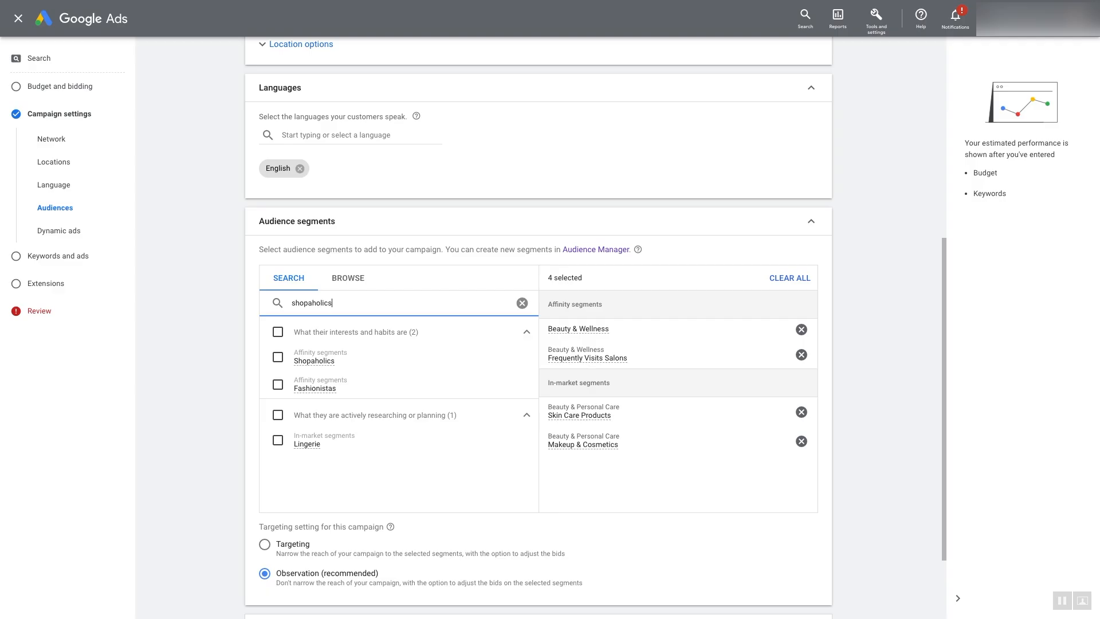
click(277, 357)
click(277, 384)
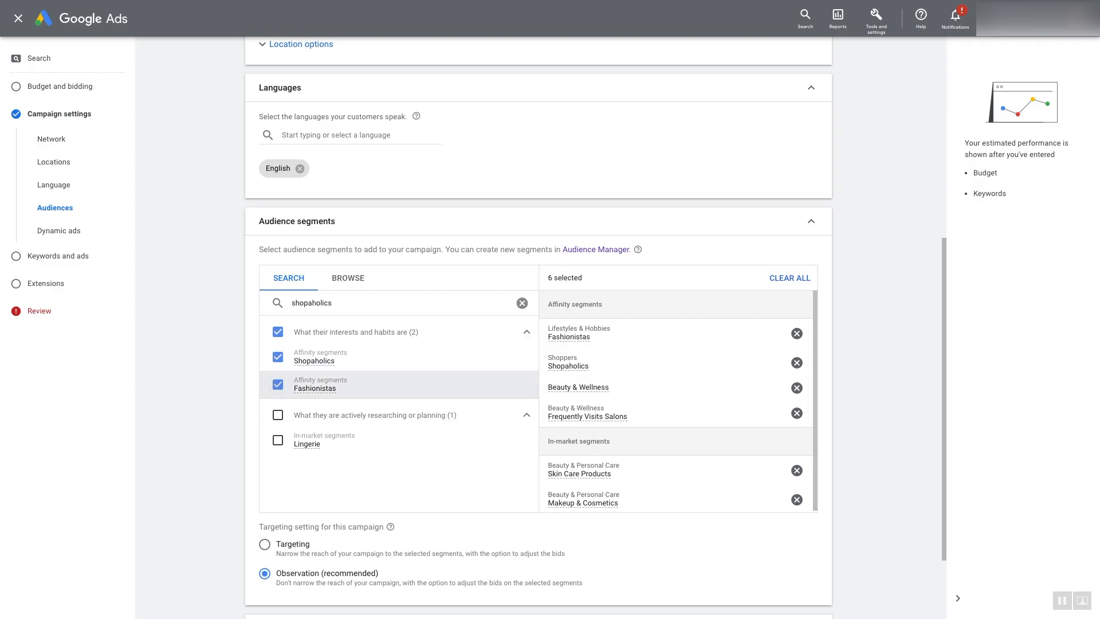
scroll(676, 469, down, 1)
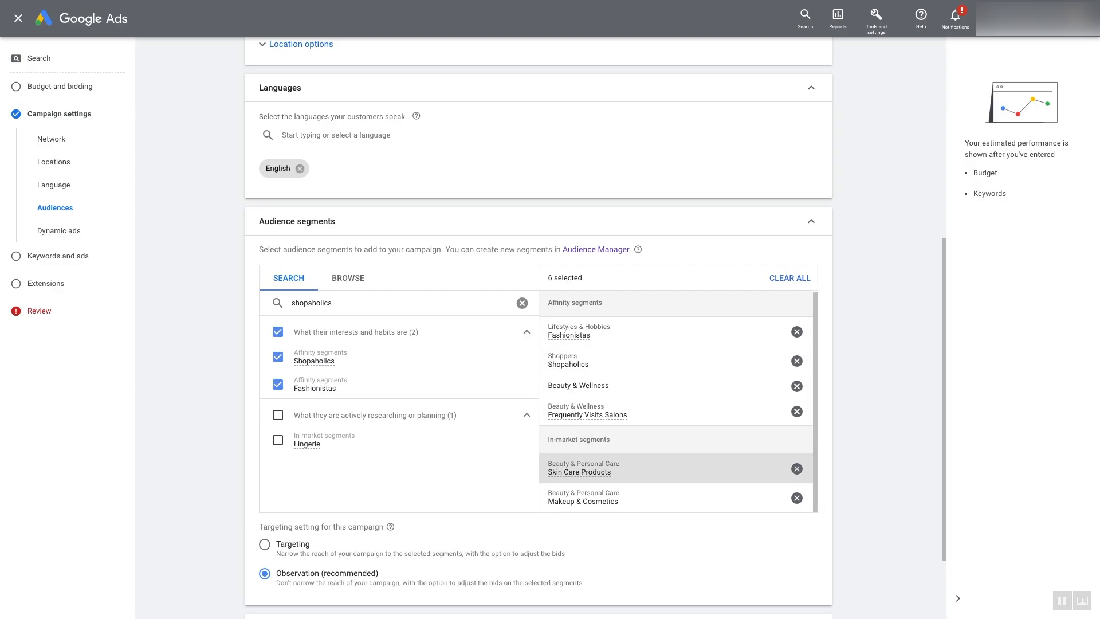
scroll(676, 470, down, 2)
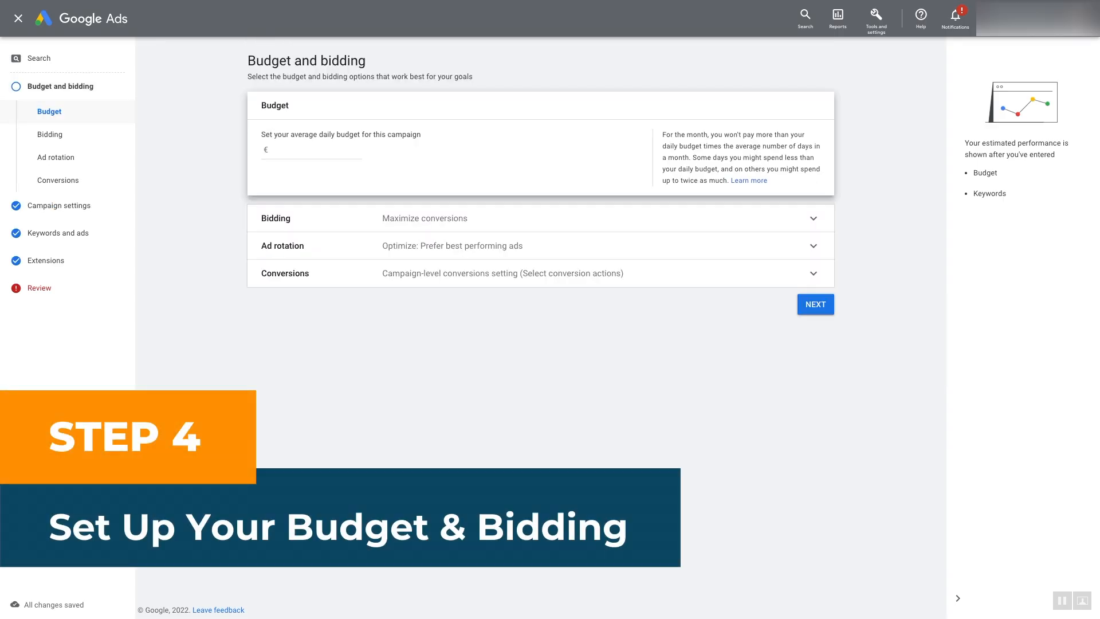
Set the campaign's average daily budget to €50 and choose Conversions as the bidding focus
click(311, 150)
text(50)
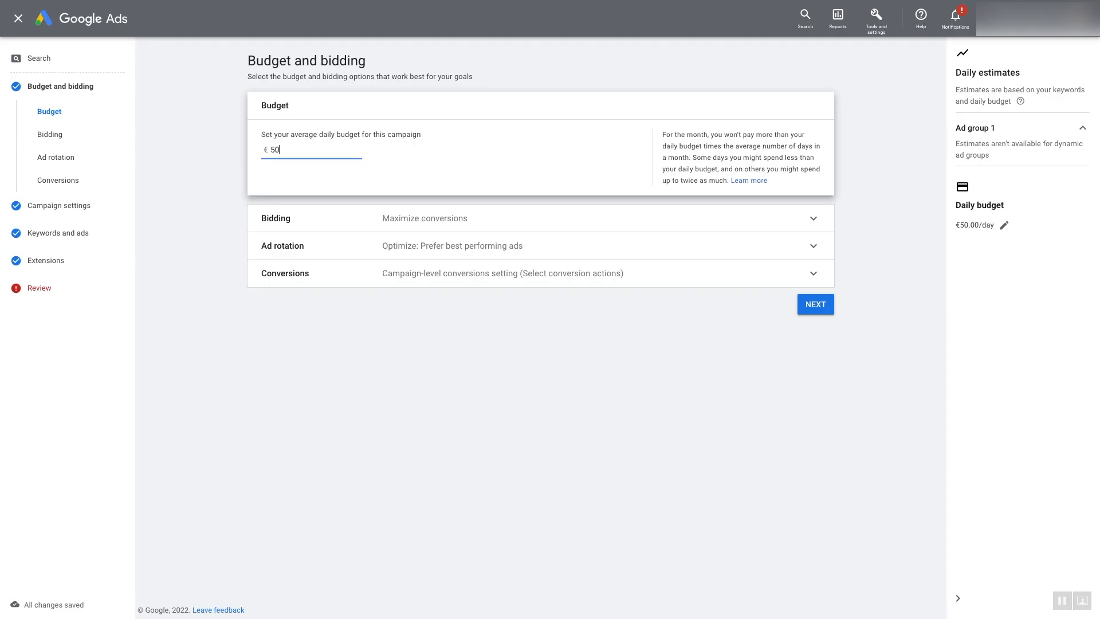
click(424, 218)
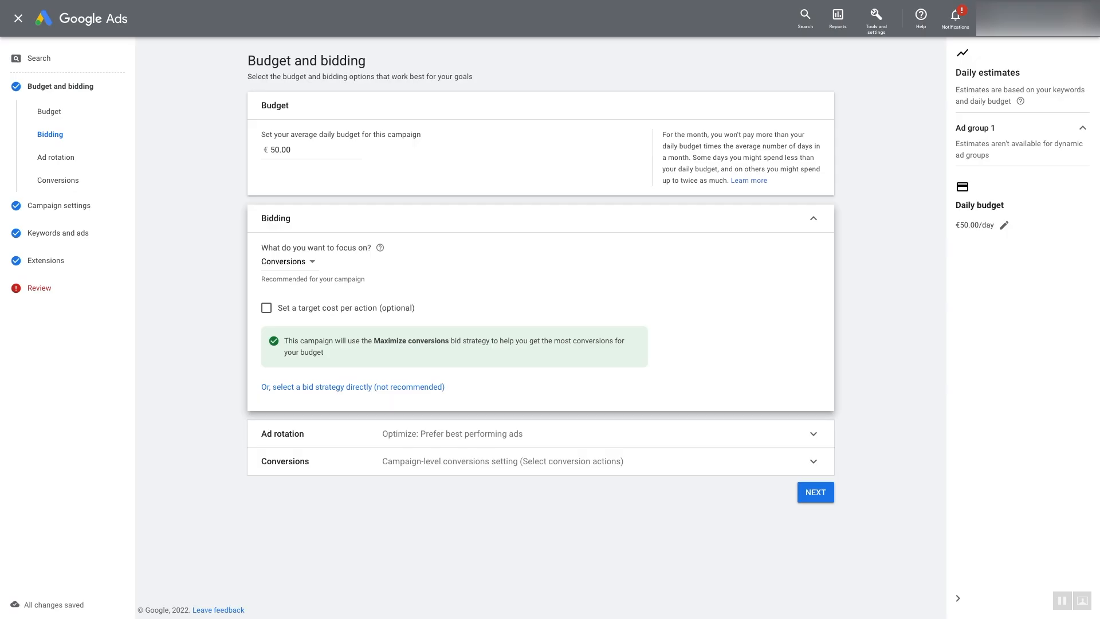
click(289, 262)
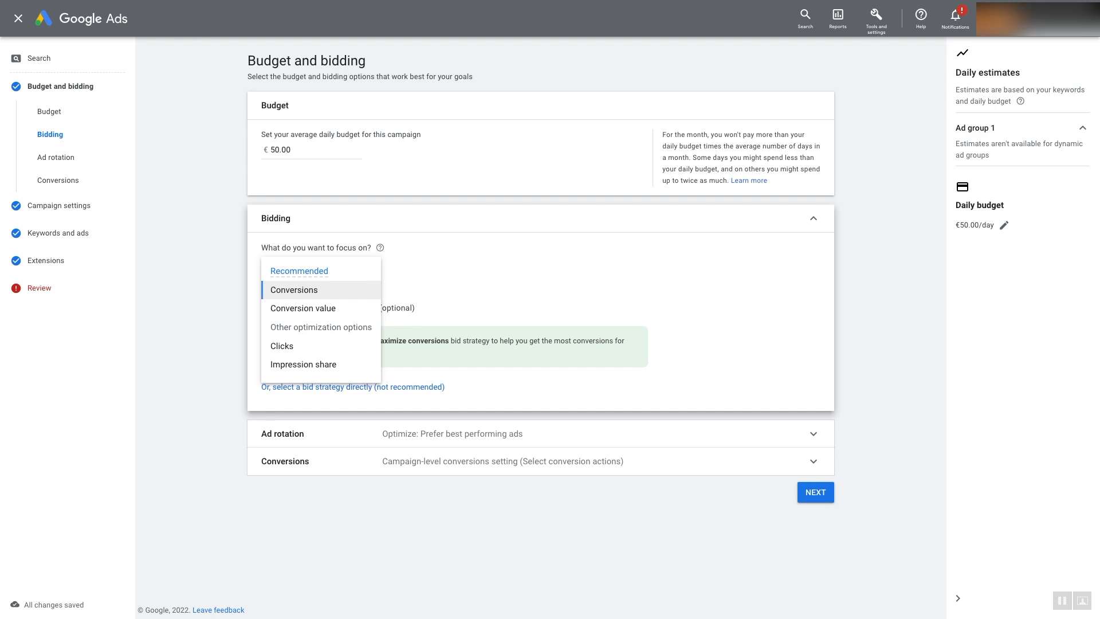
click(294, 290)
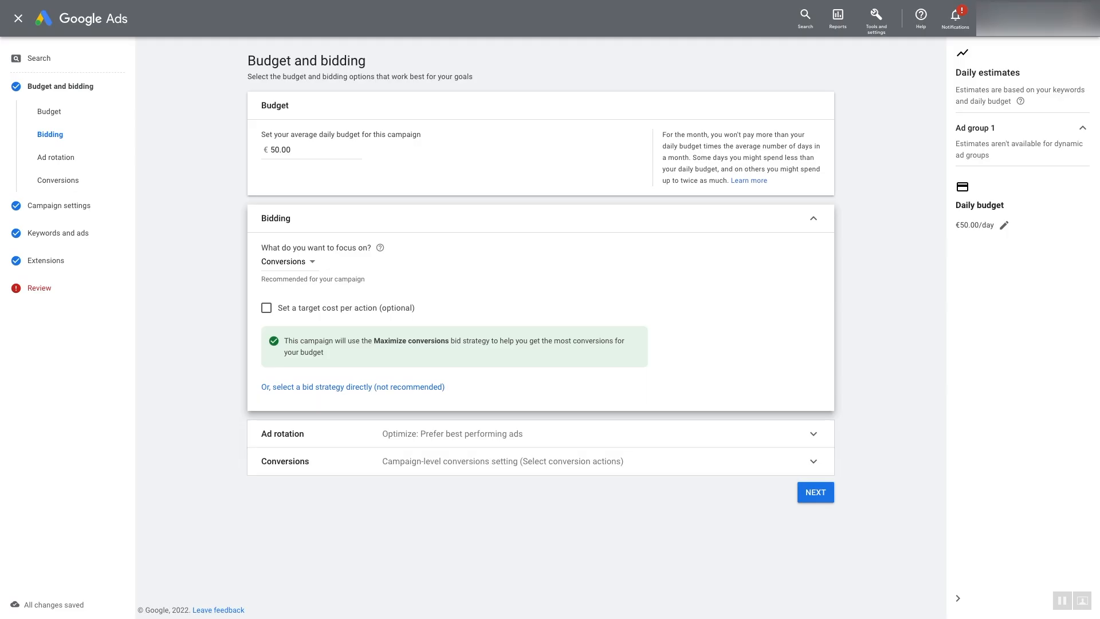
Review the ad rotation and conversions settings, including the conversion actions available for this campaign, without selecting any
click(541, 434)
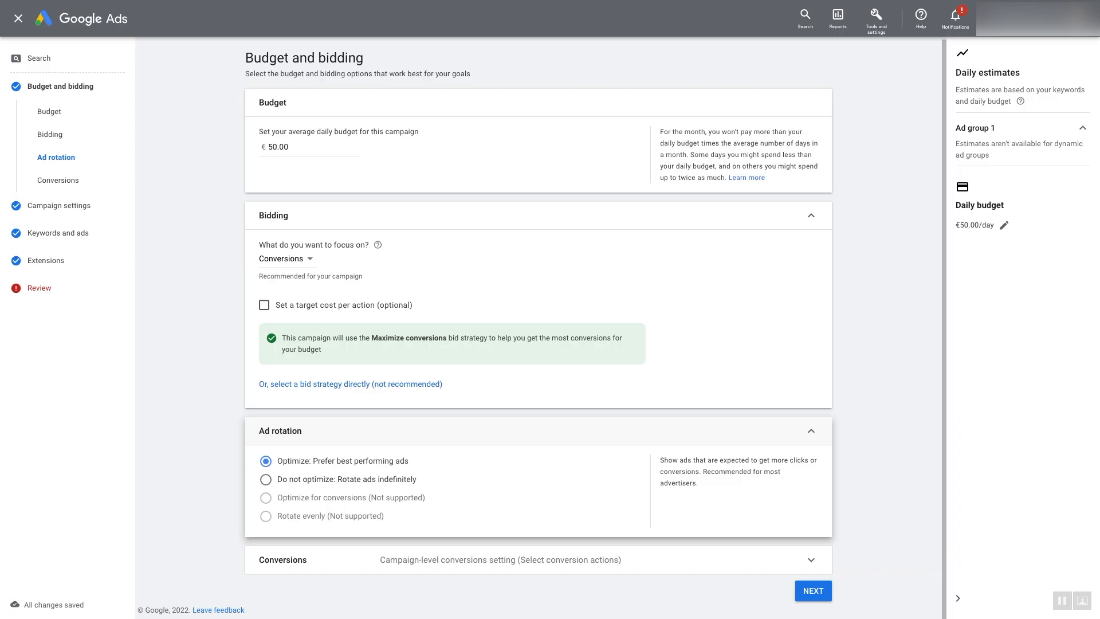
click(539, 560)
scroll(538, 559, down, 2)
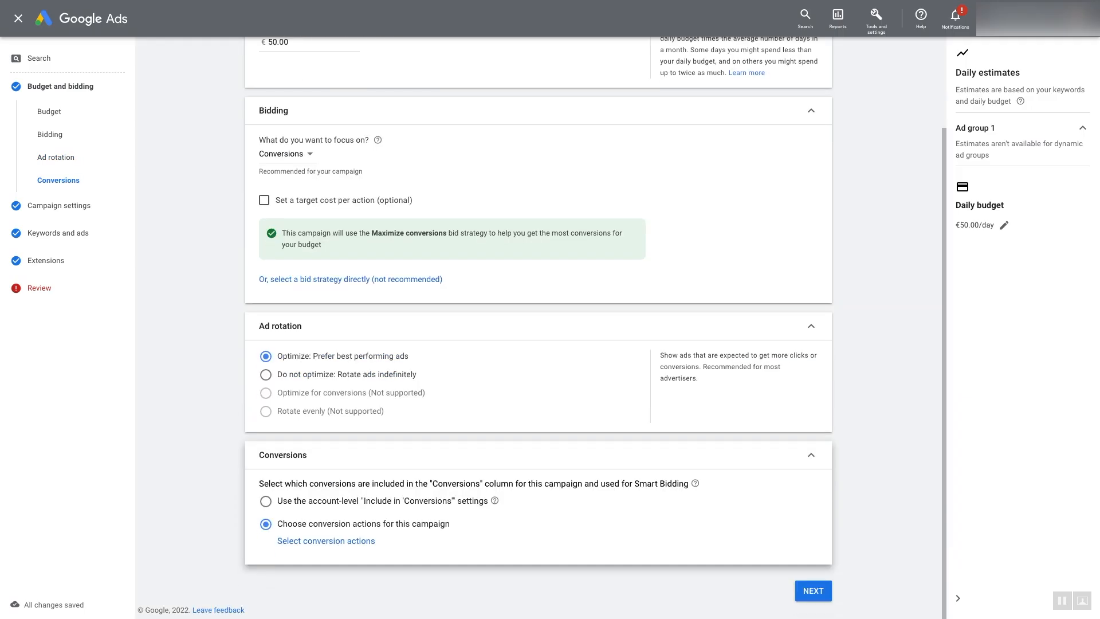
click(326, 541)
scroll(445, 321, down, 1)
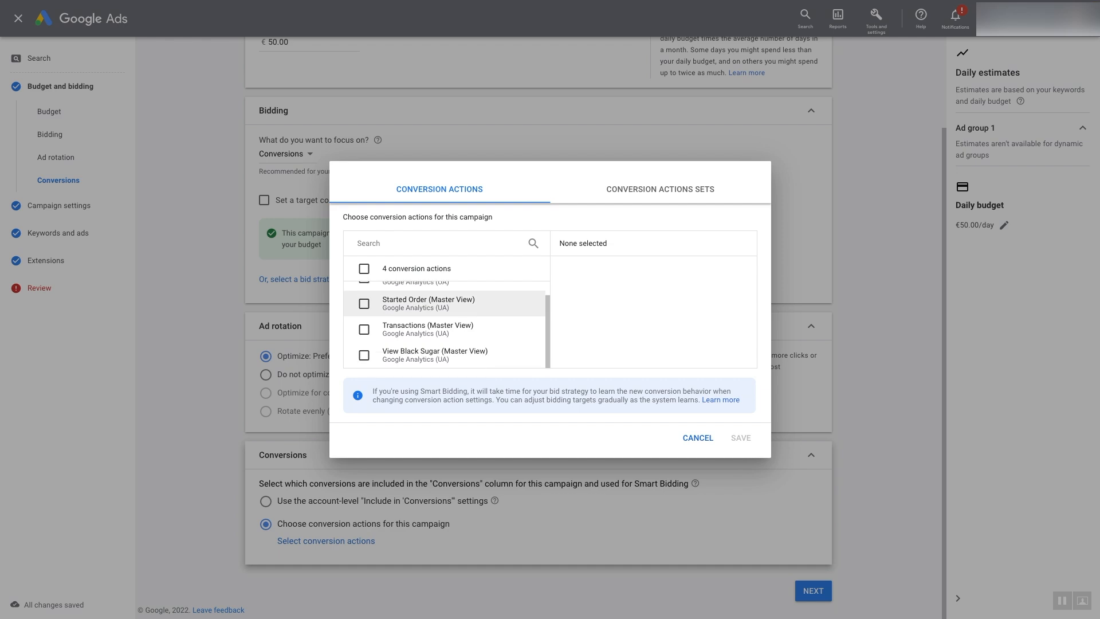
scroll(444, 338, up, 1)
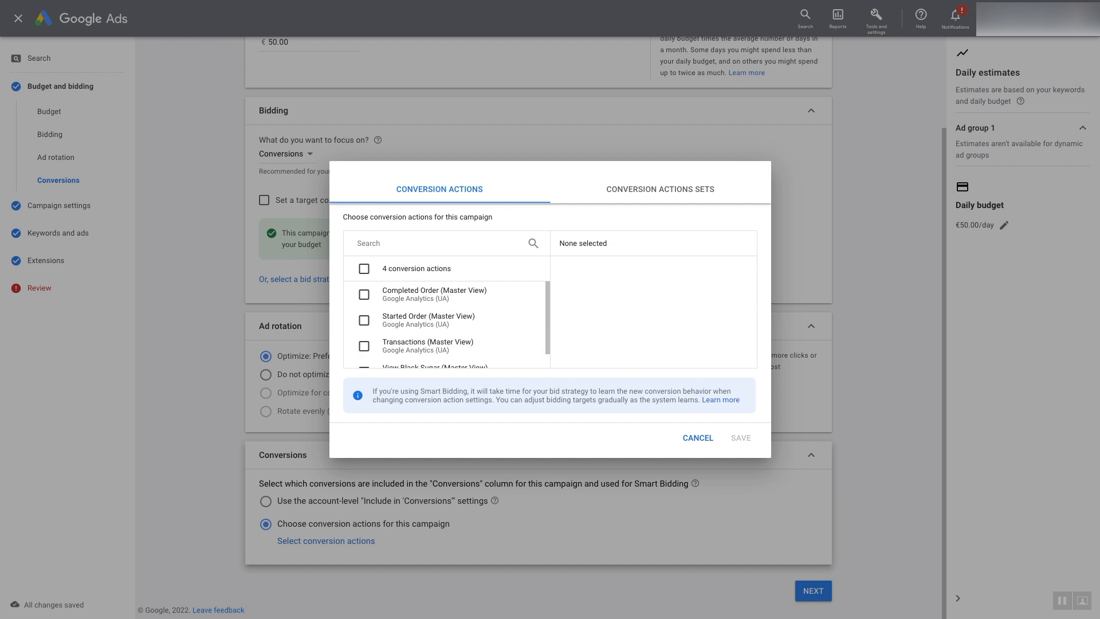
click(698, 438)
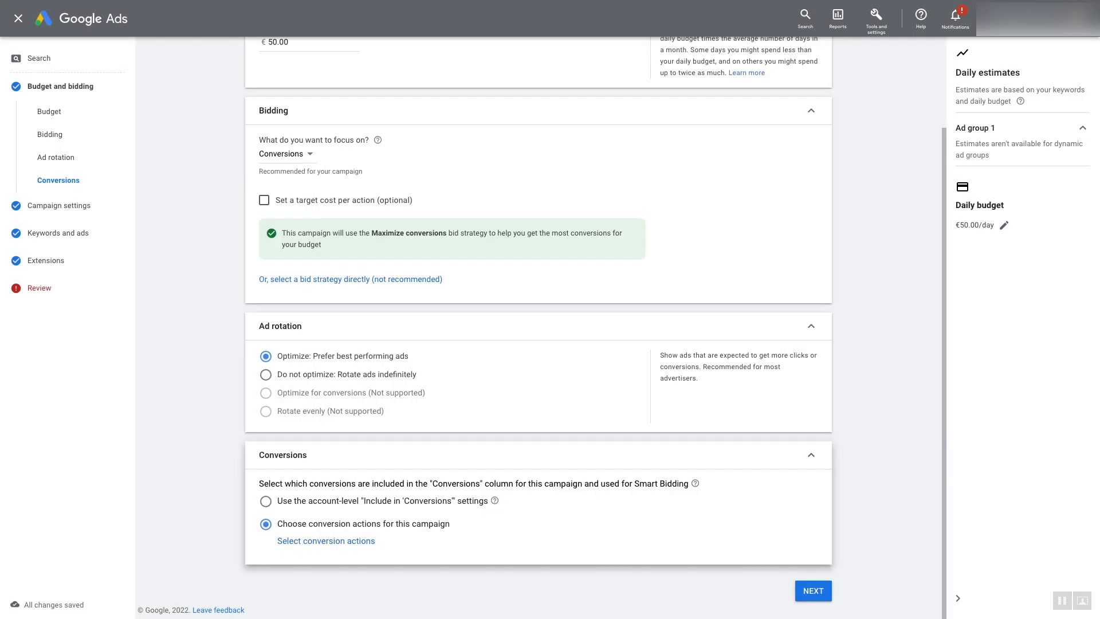
scroll(539, 343, up, 2)
scroll(539, 344, down, 2)
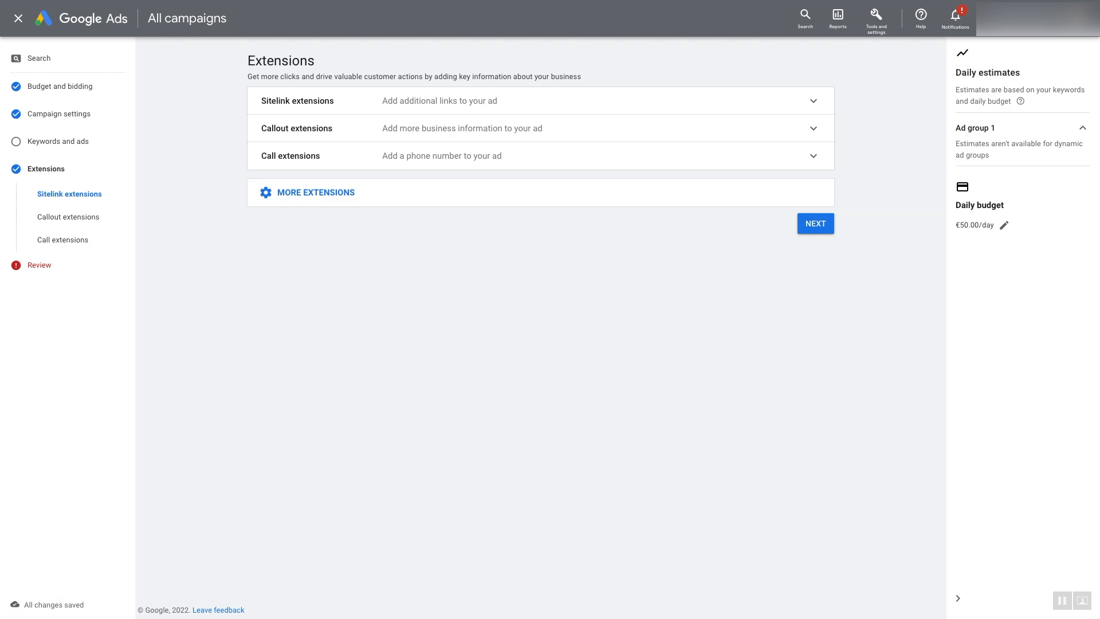
Start a new sitelink extension with Sitelink 1 text "Salsa Verde" and description line 1 "Vegan Korean Cruelty-Free Skincare"
click(440, 101)
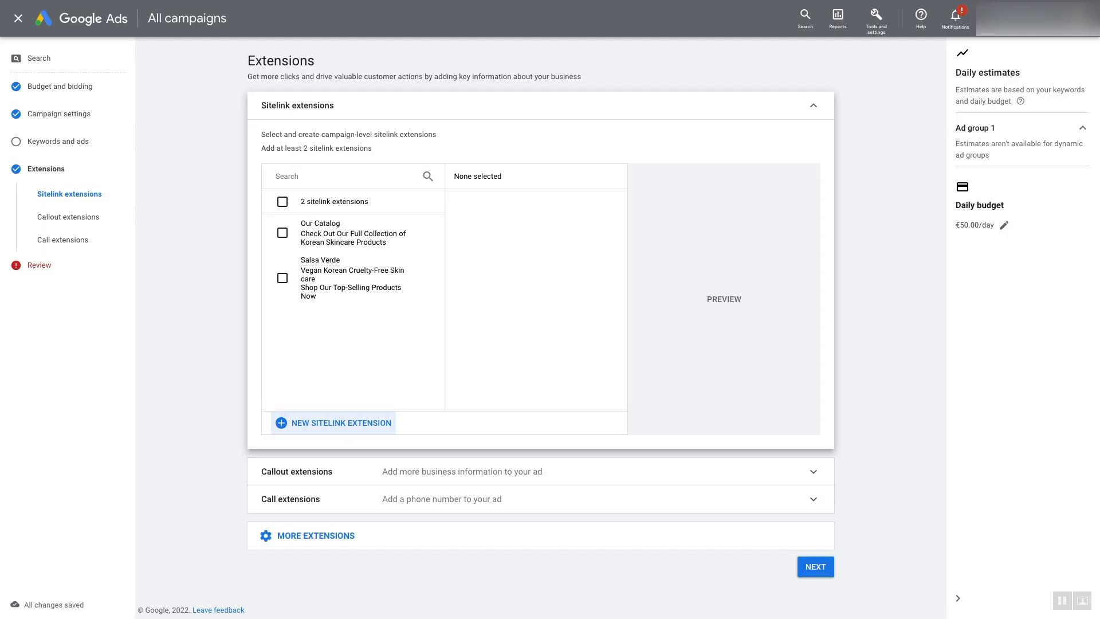
click(334, 423)
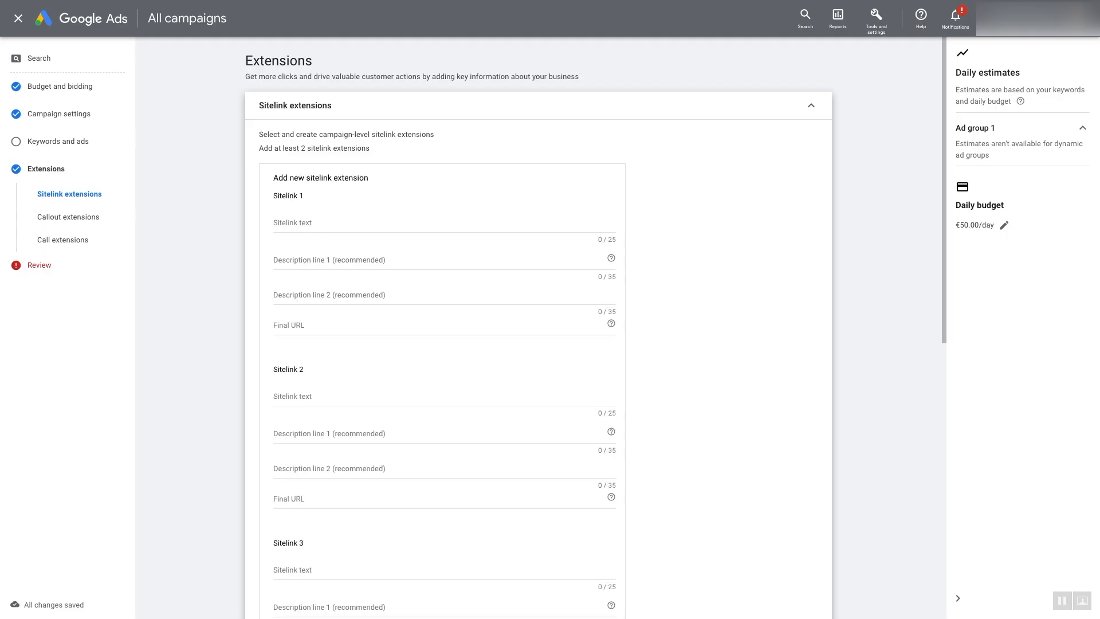
click(344, 224)
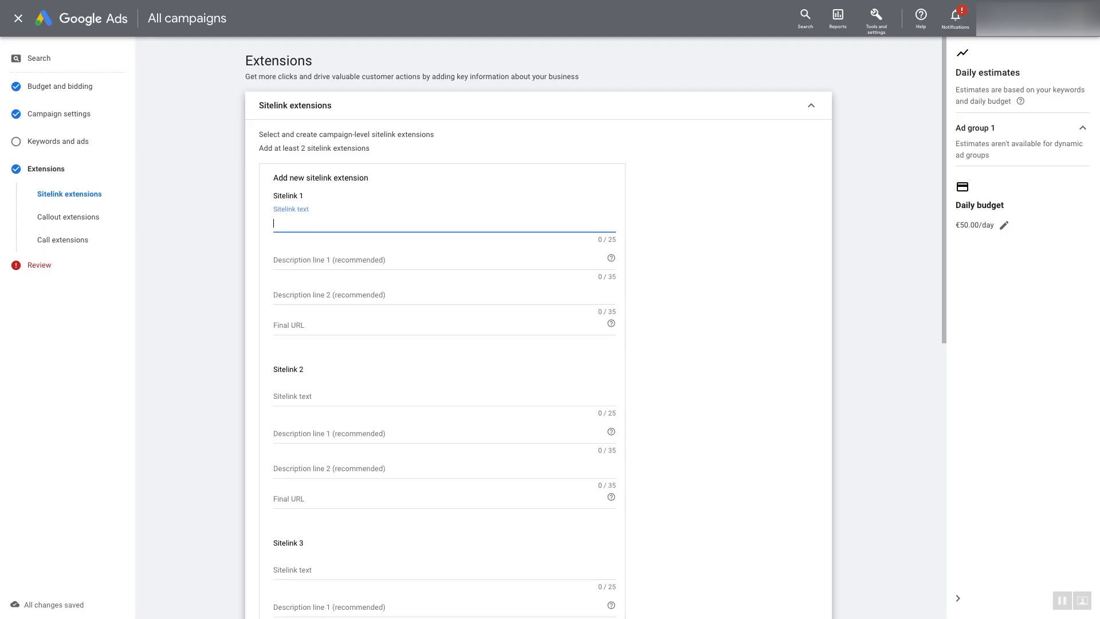
text(Salsa Verde)
key(Tab)
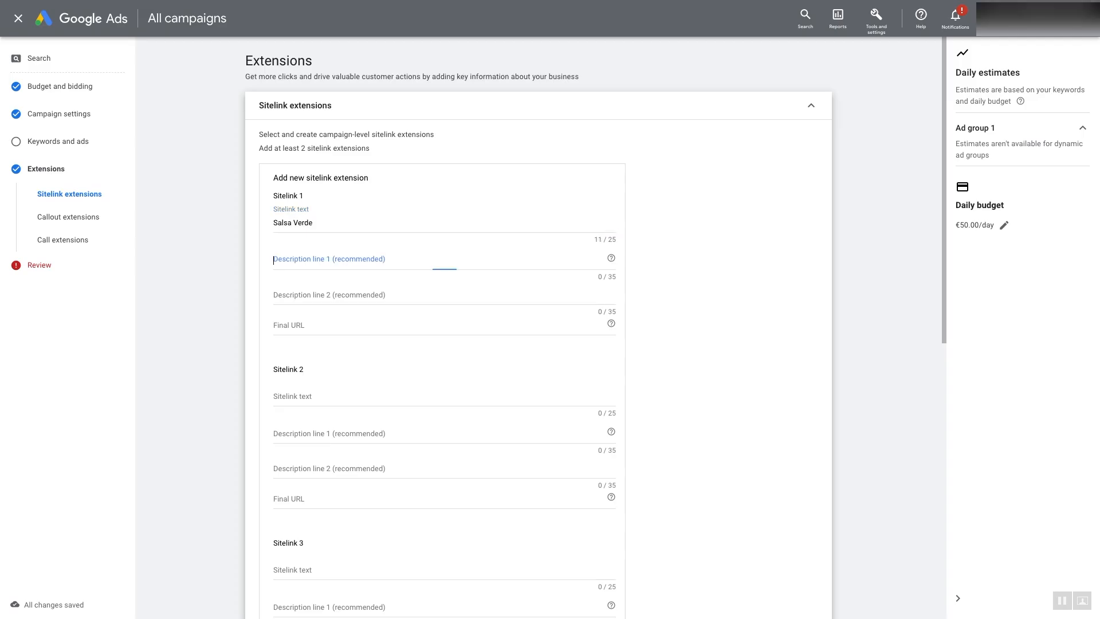
text(Ve)
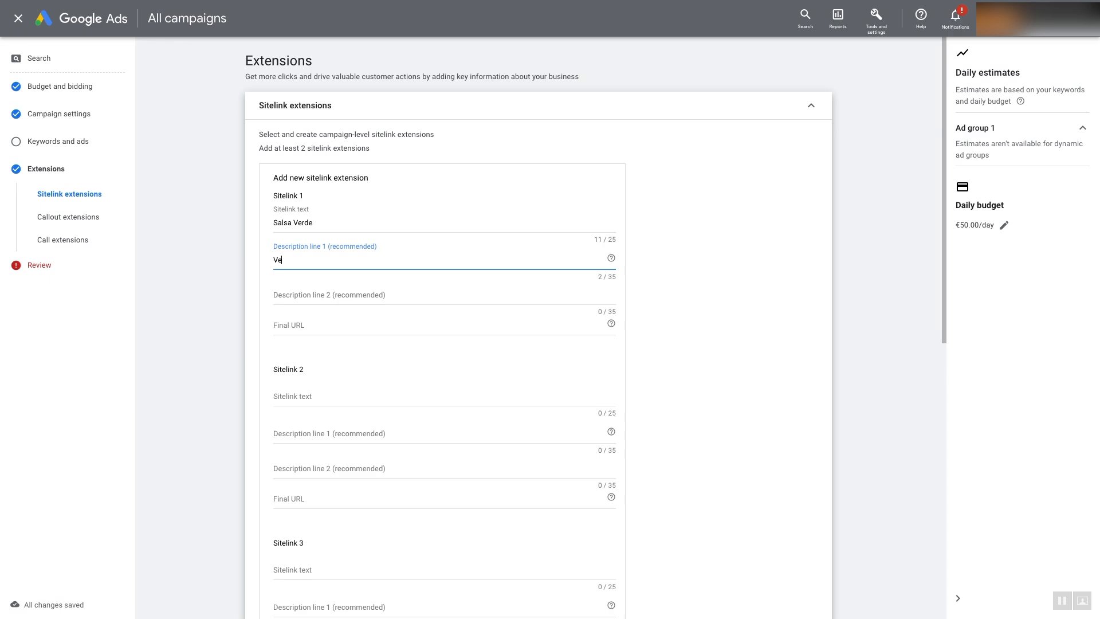
text(gan Korean C)
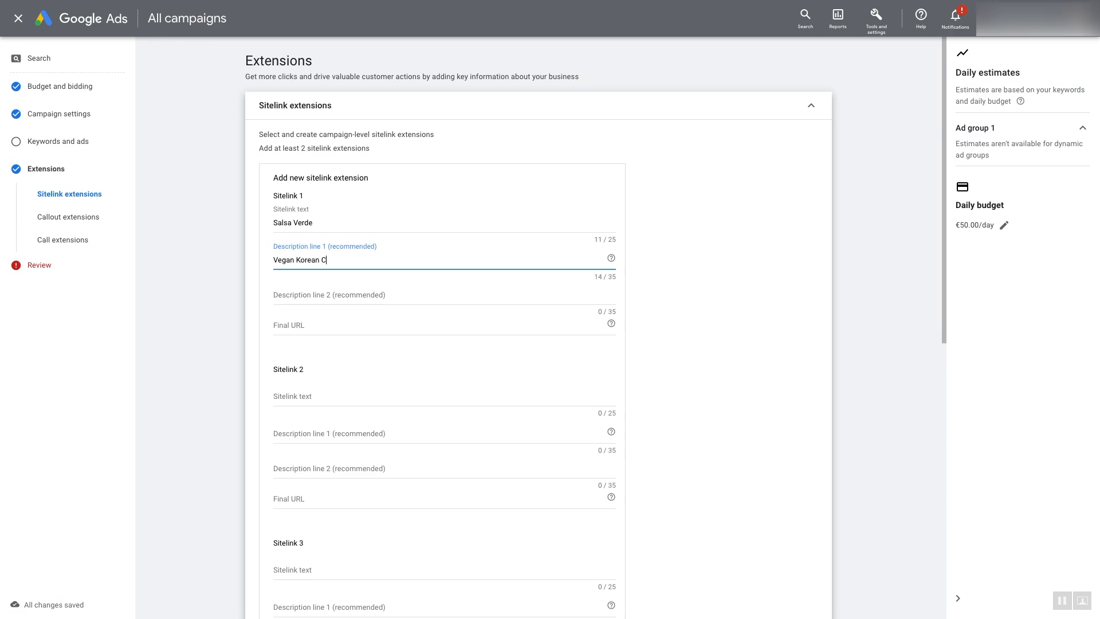
text(ruelty-Frree Skincare)
key(BackSpace)
click(355, 295)
text(Shop Our)
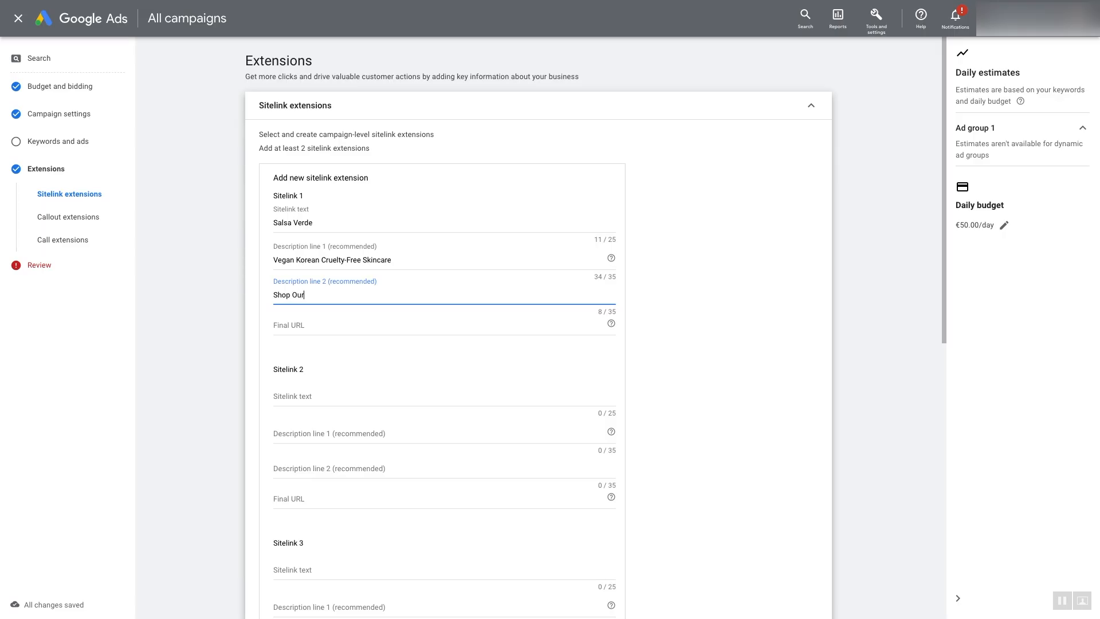
text( Top-Selling Products Now)
key(Tab)
text(https://salsaverde.digital/)
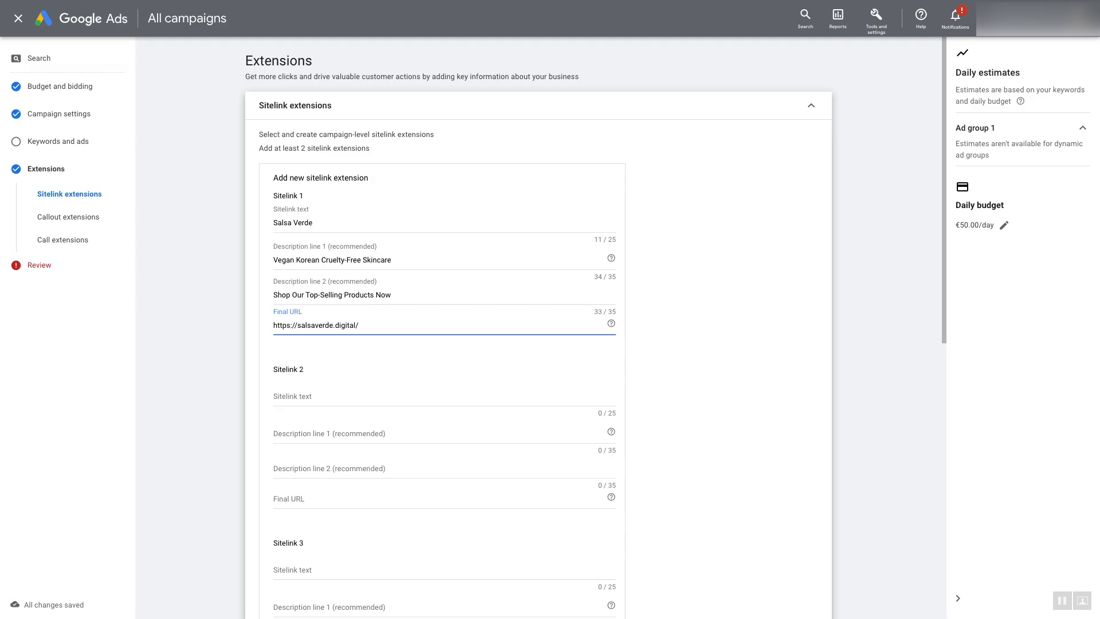
Fill in Sitelink 2 with the text "Our Catalog" and description line 1 "Check Out Our Full Collections of"
scroll(444, 334, down, 1)
click(444, 335)
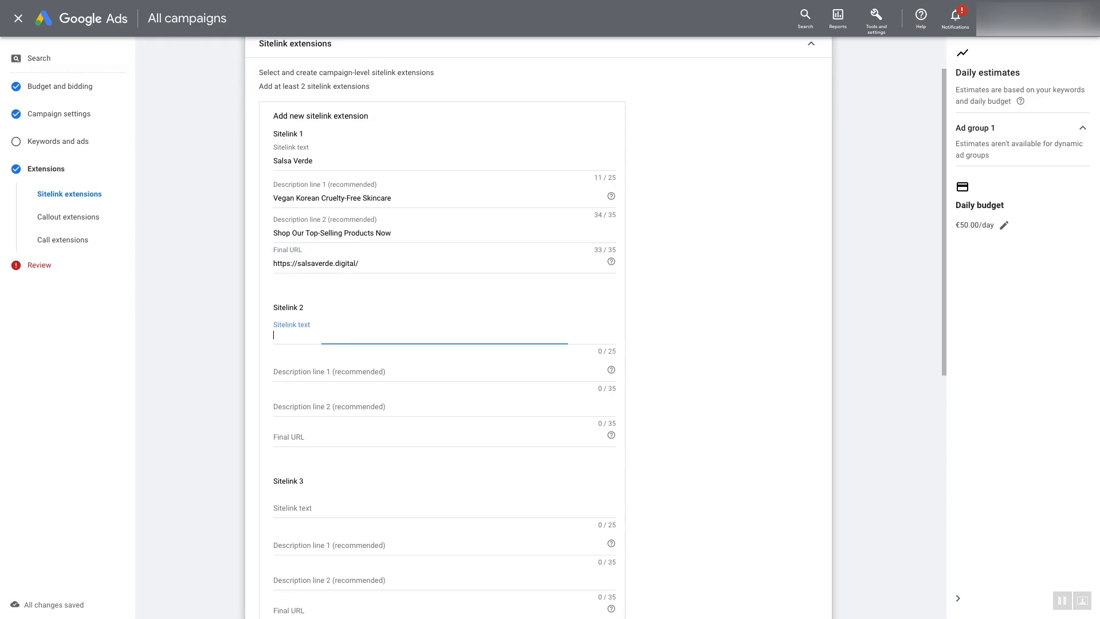
text(Our)
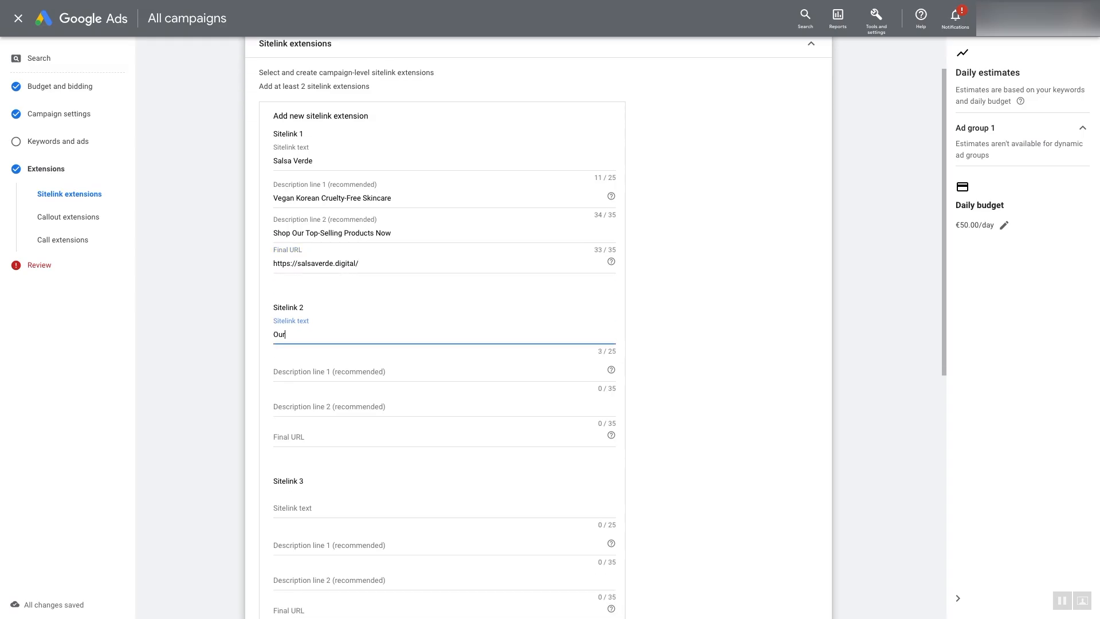
text( Catalog)
key(Tab)
text(Check)
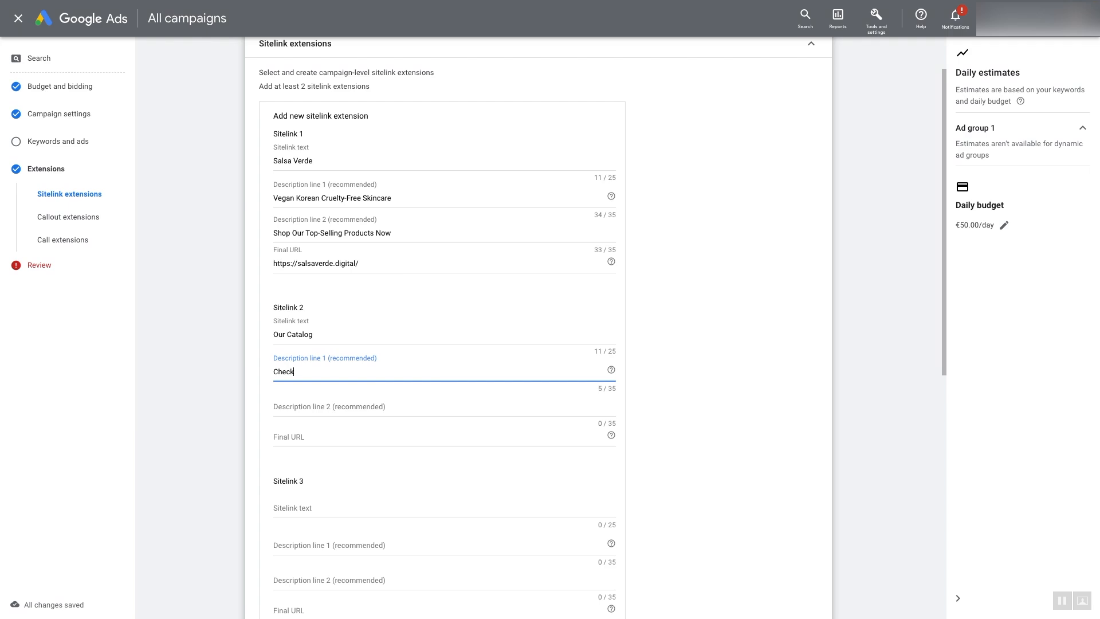
text( Out Our Full Collections of)
key(Tab)
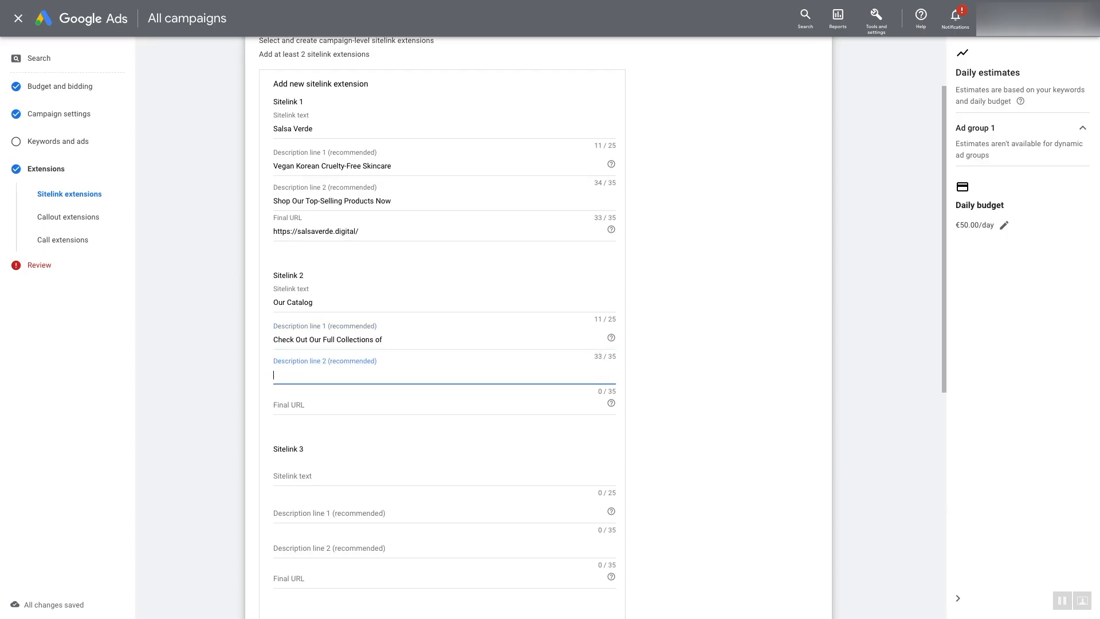
text(Korean Skincare Products)
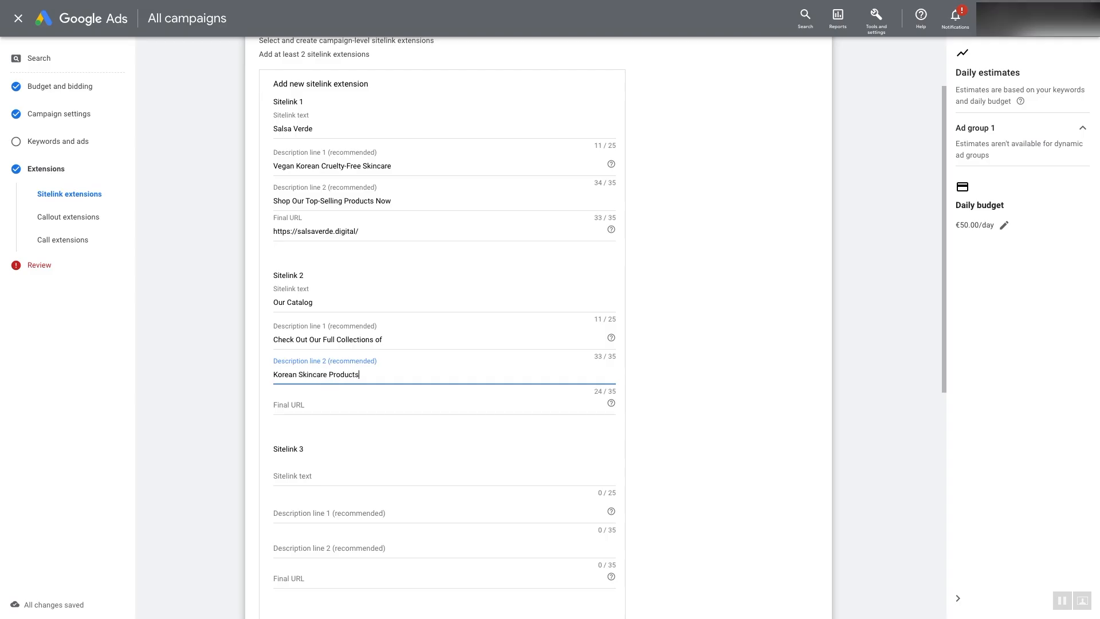
key(Tab)
text(https://salsaverde.digital/)
text(collection)
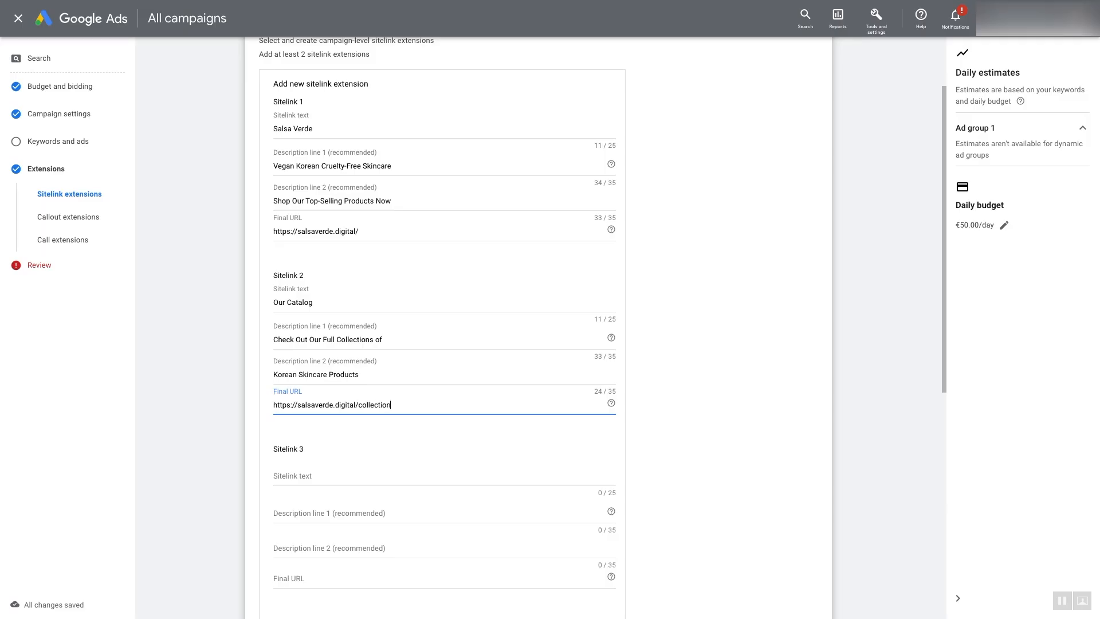
text(/)
scroll(444, 399, down, 7)
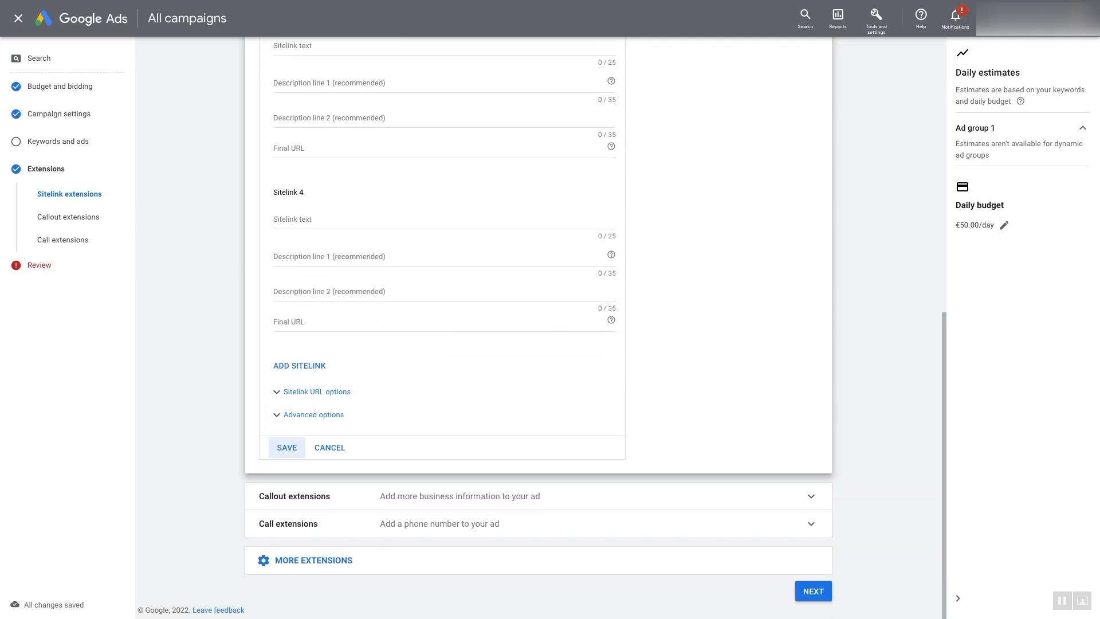
click(286, 447)
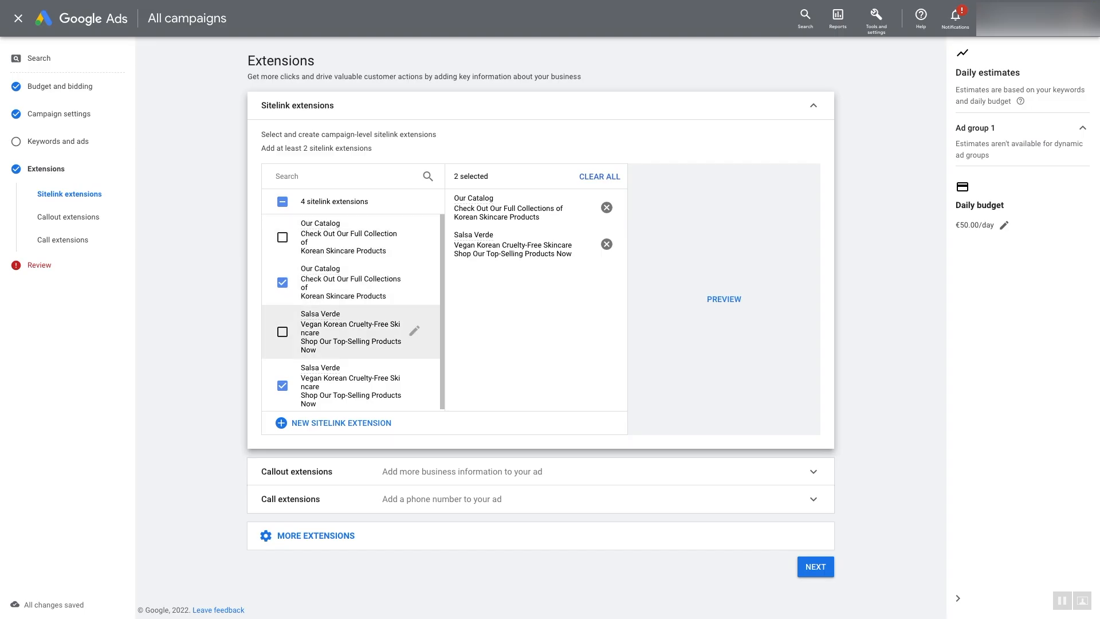
Add all the existing callout extensions to the campaign: Best Korean Skincare, Cruelty-Free Skincare, Free Shipping and Shop Online Now
scroll(350, 331, down, 1)
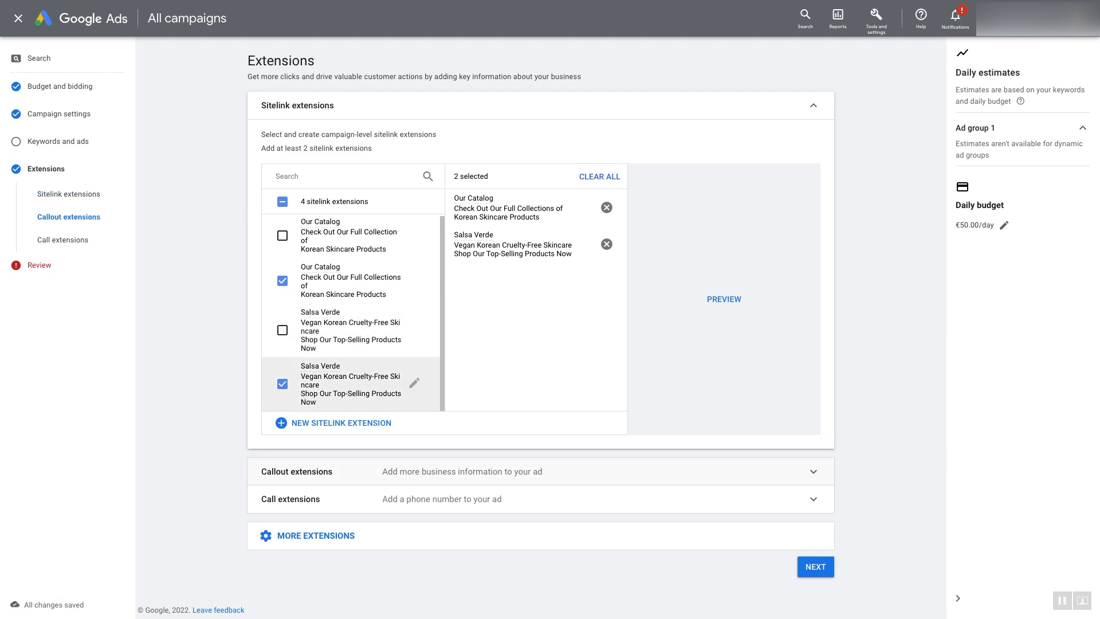
click(461, 471)
scroll(461, 471, down, 2)
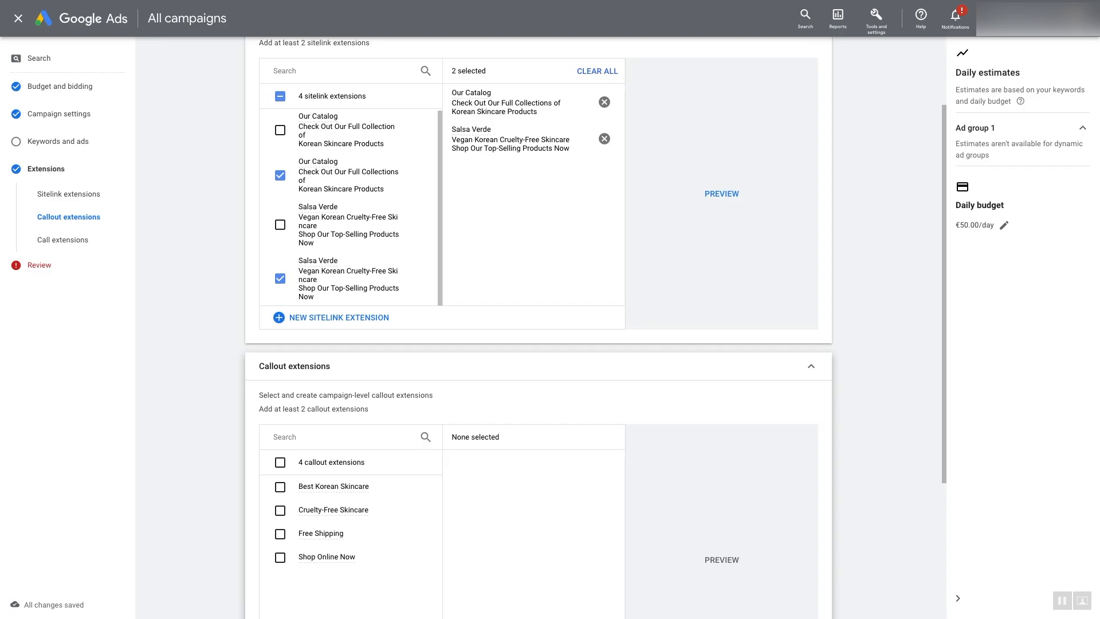
scroll(539, 328, down, 2)
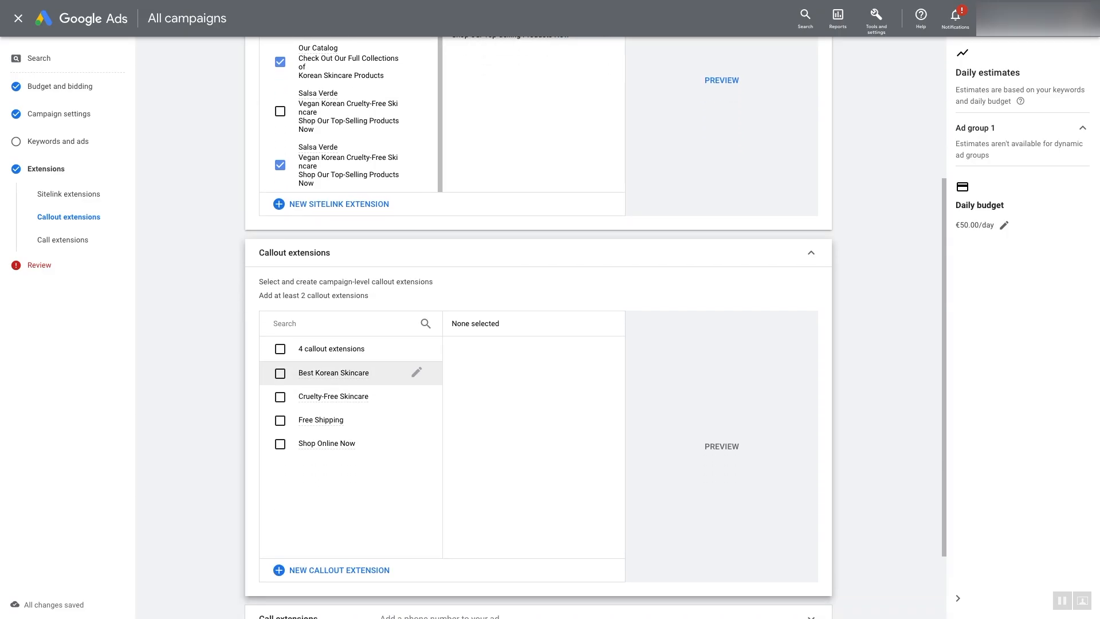
mouse_move(333, 397)
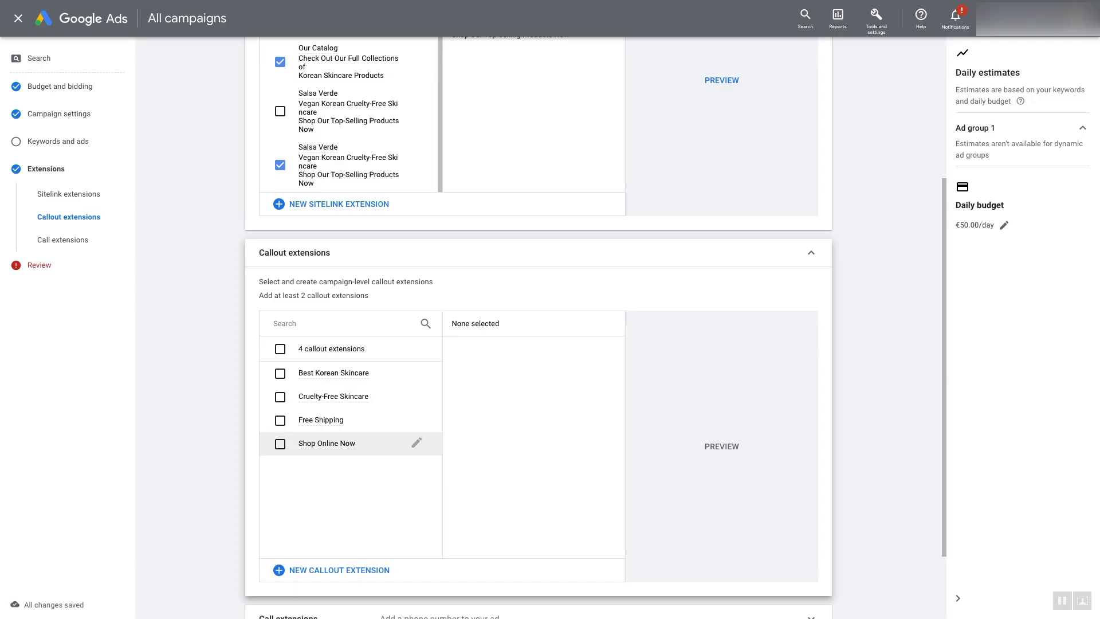
click(280, 348)
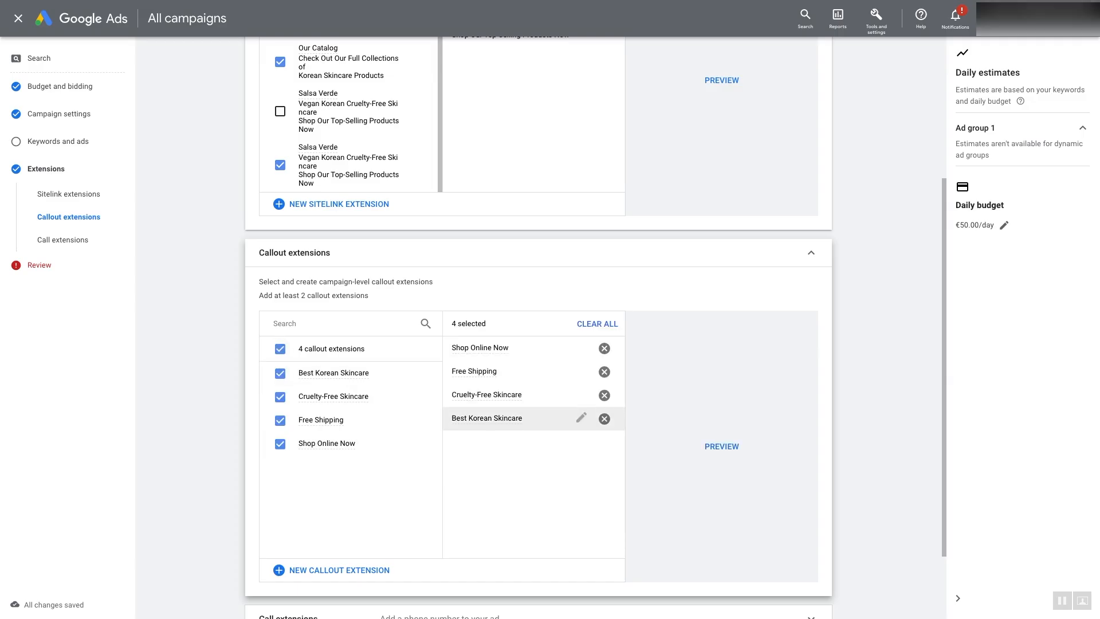
scroll(537, 401, down, 1)
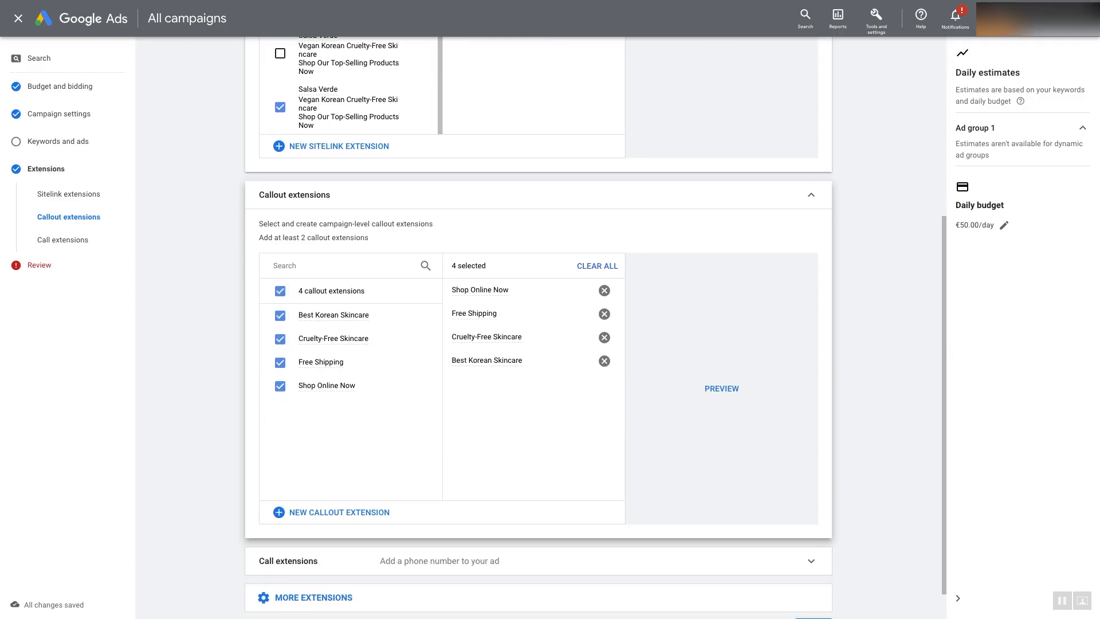
click(332, 512)
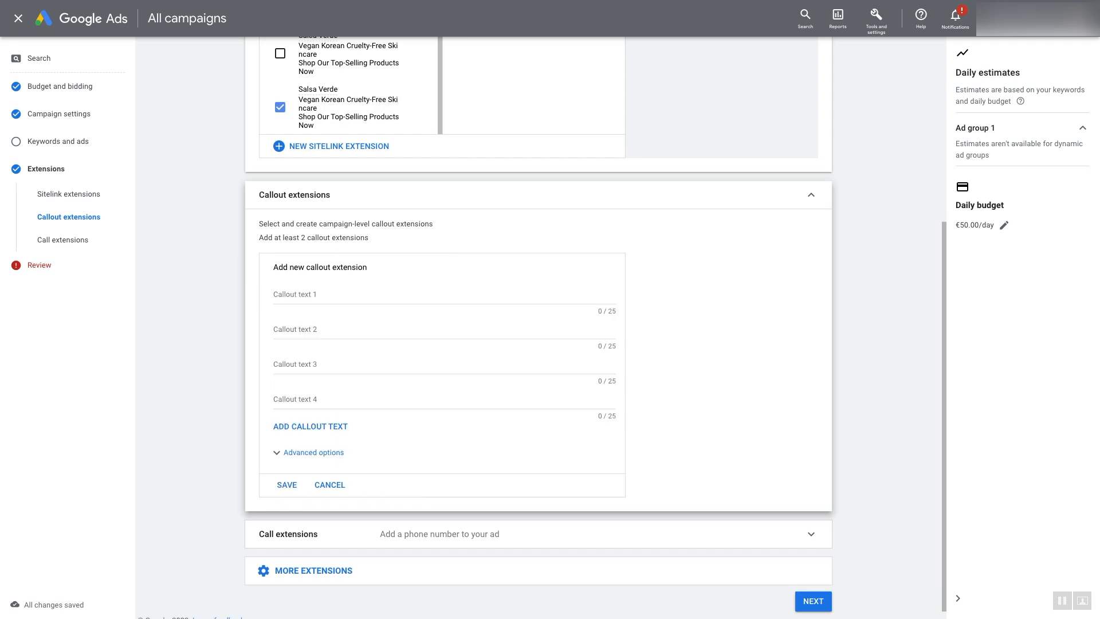
key(Tab)
key(Tab)
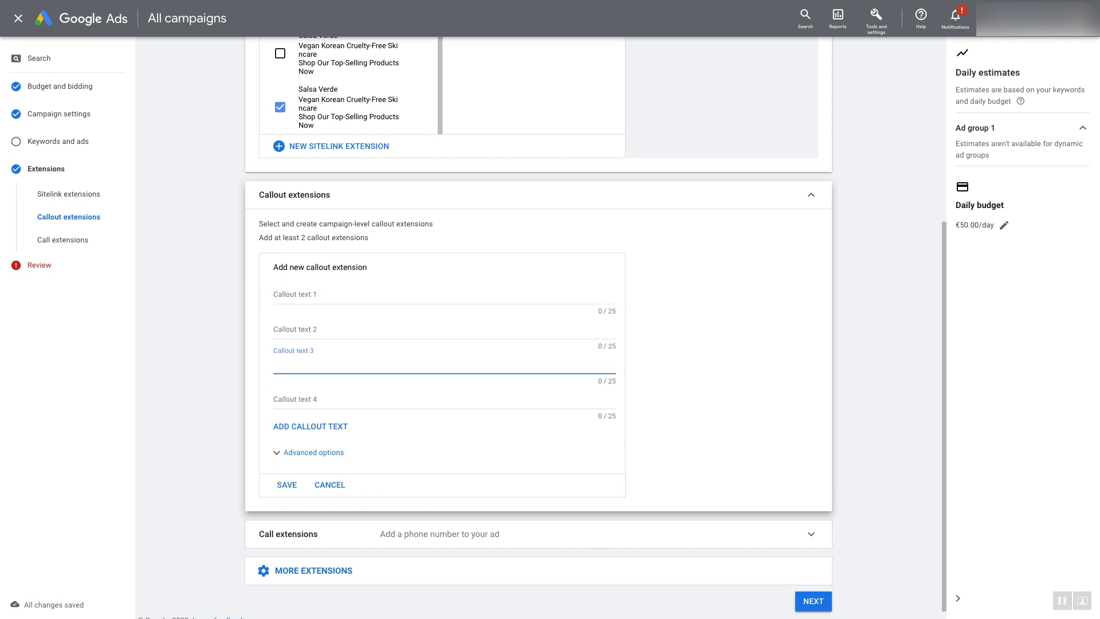
click(330, 484)
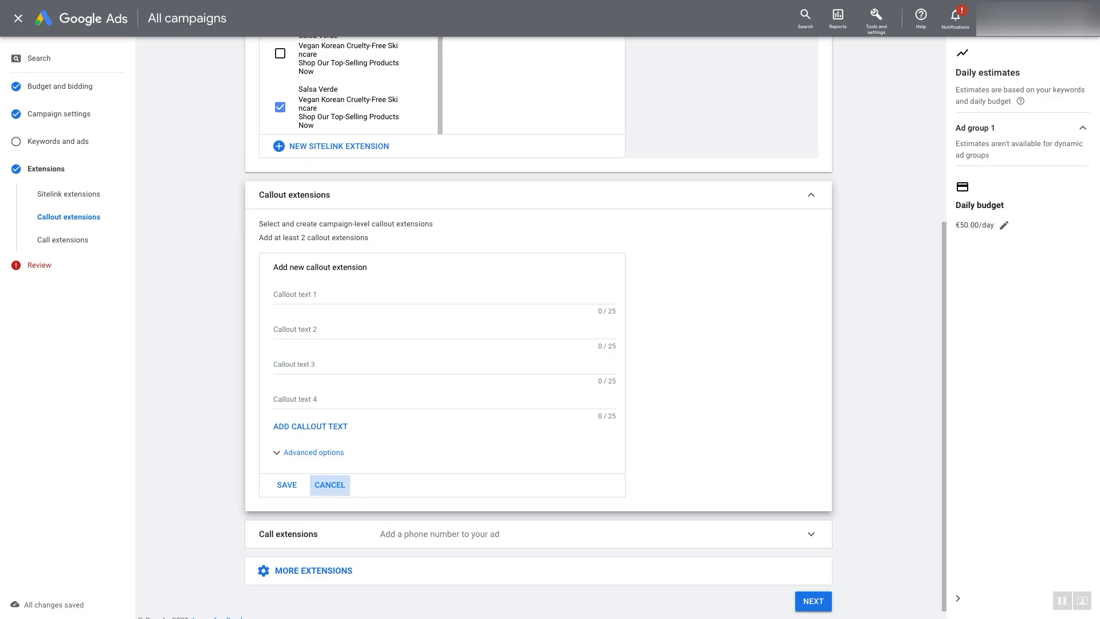
Add the existing Brands structured snippet extension with SKINFOOD, Dr.Jart, COSRX, MISSHA, SULWHASOO and Clean It Zero to the campaign
scroll(539, 344, down, 1)
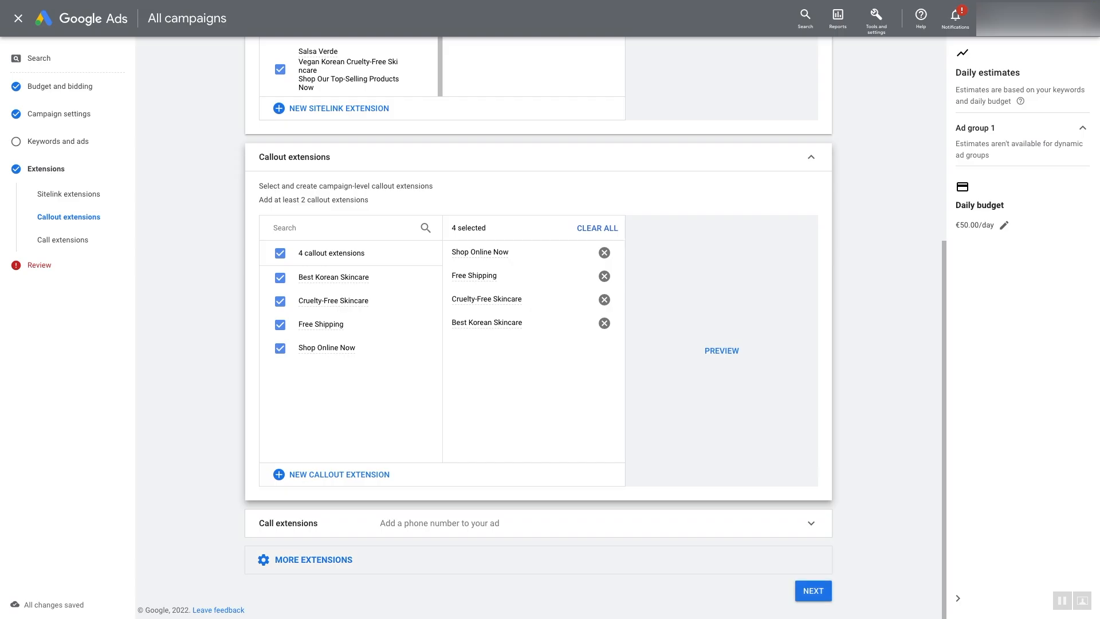
click(313, 559)
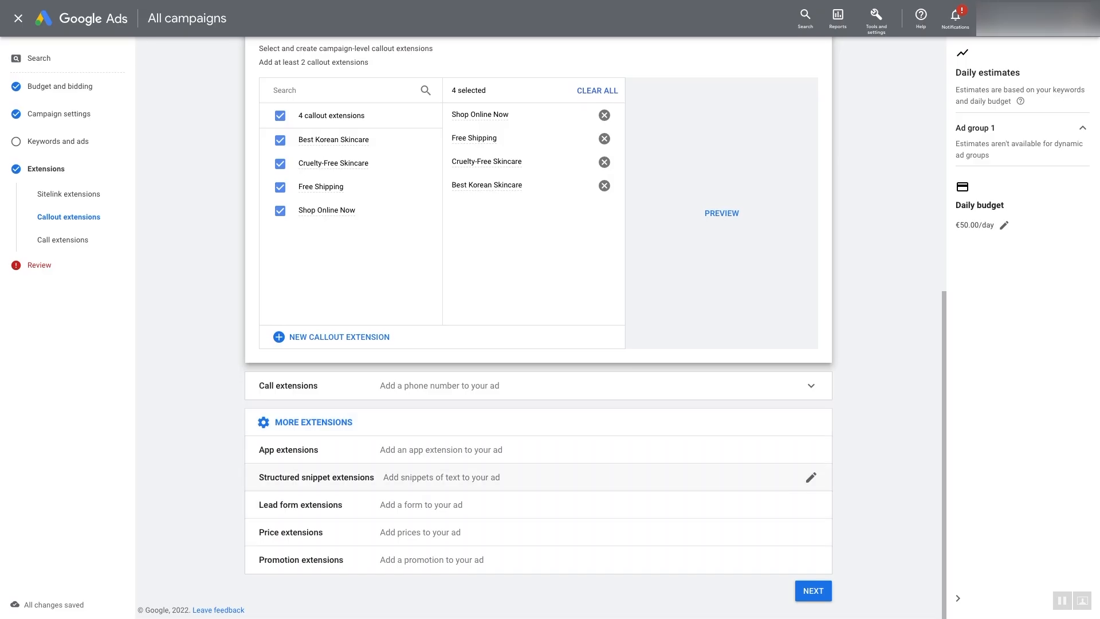
click(811, 477)
scroll(401, 447, down, 4)
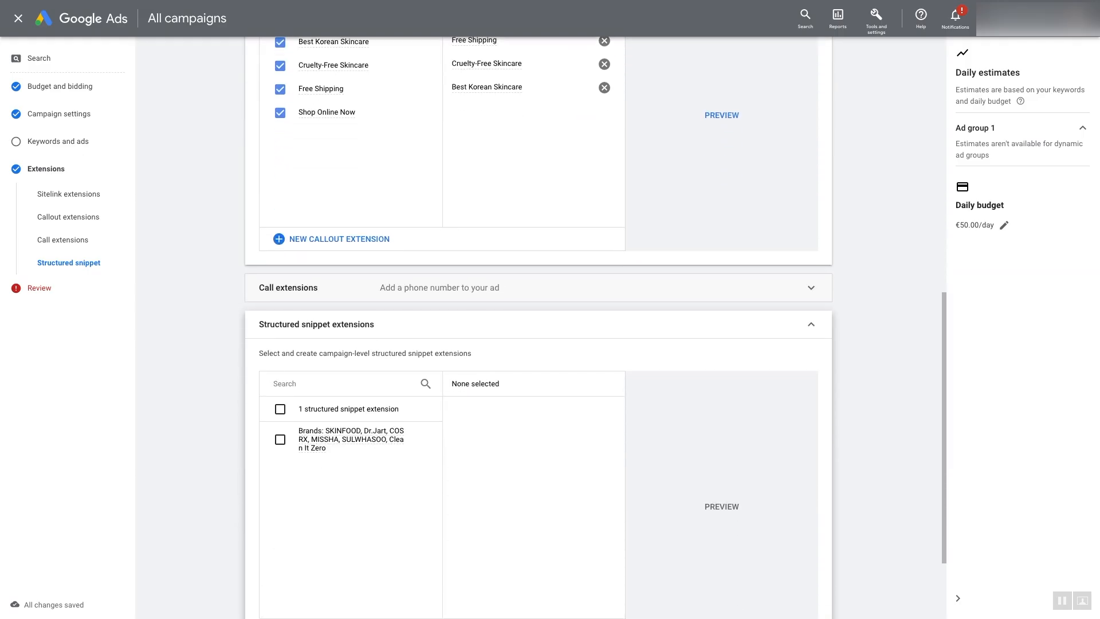
click(280, 439)
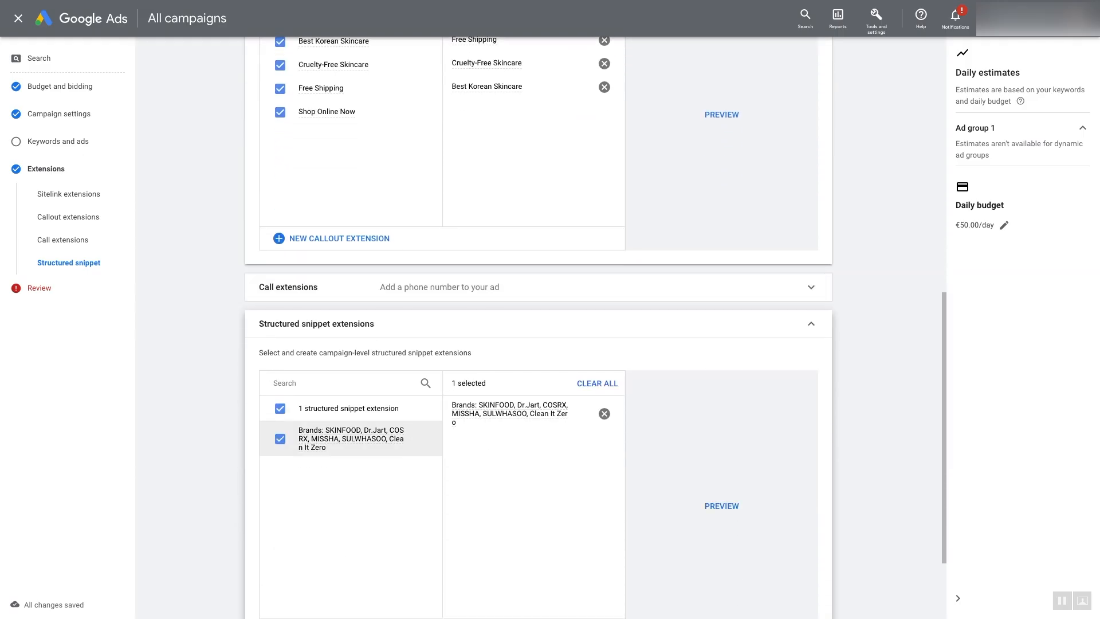
Review the header and values of the Brands structured snippet extension in its edit form and save it
click(417, 437)
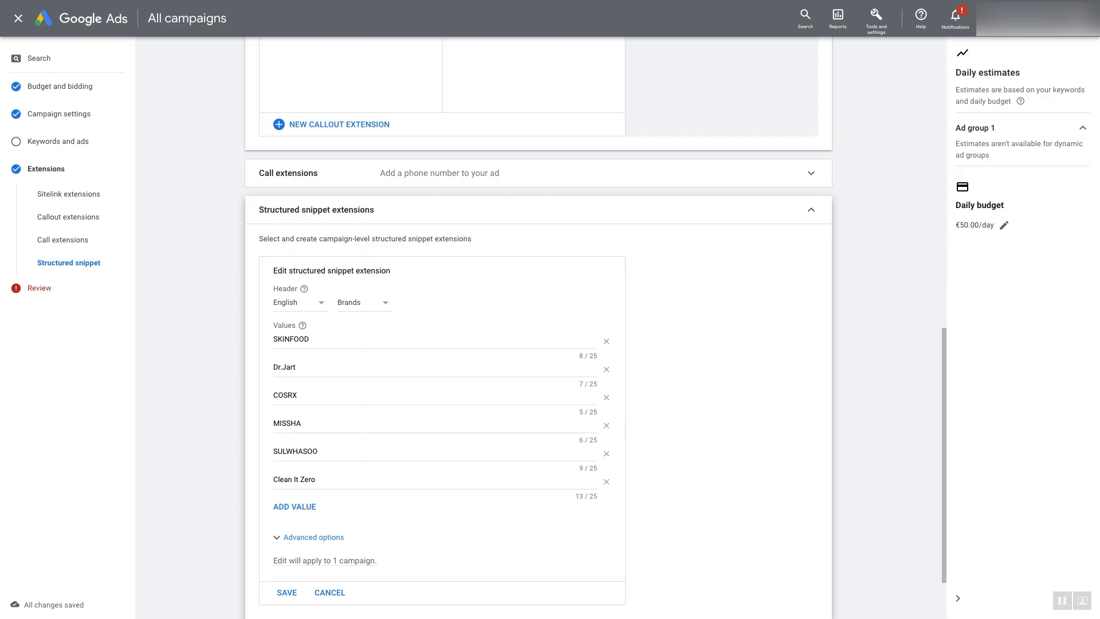
scroll(539, 327, down, 2)
click(286, 511)
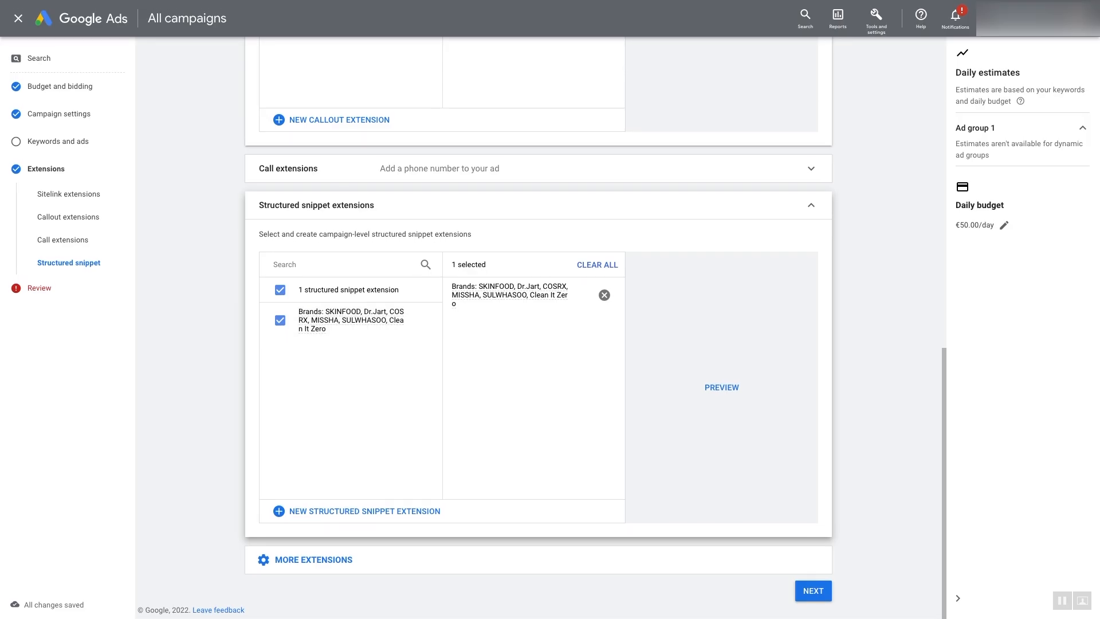
Continue from the extensions to the keywords and ads settings and rename the ad group "AG: Dynamic"
click(813, 591)
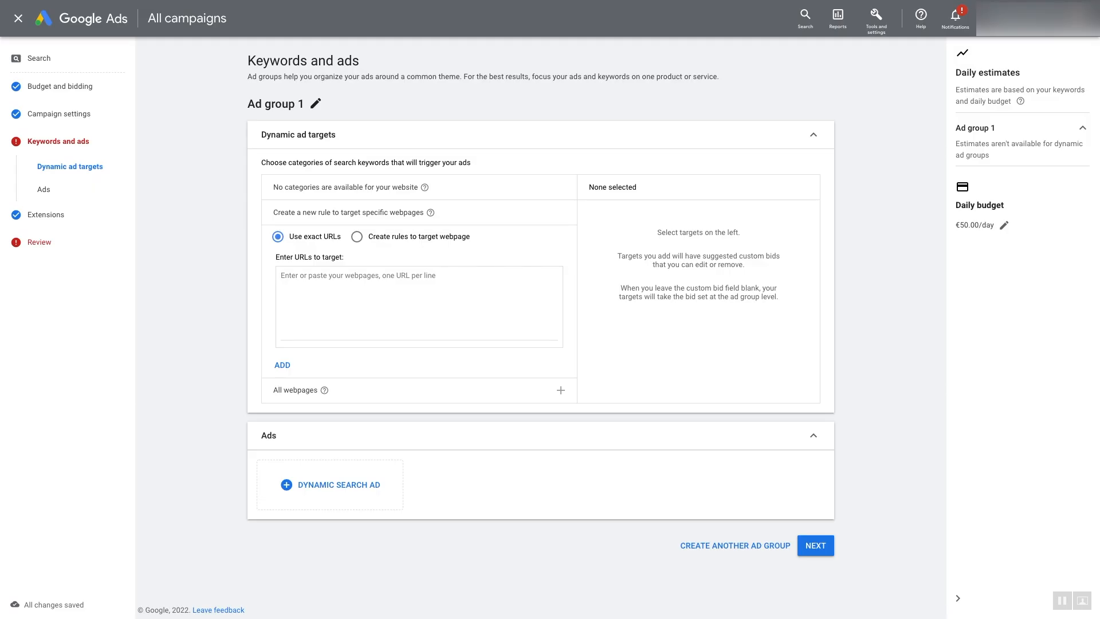
click(316, 104)
key(ctrl+a)
text(AG: )
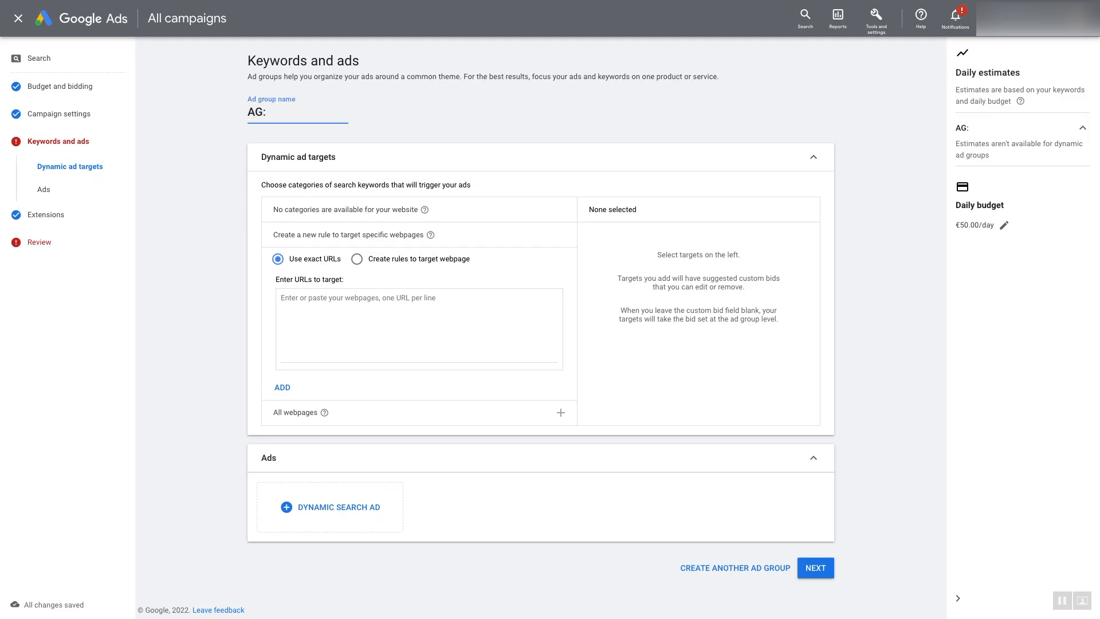
text(Dynamic)
click(367, 312)
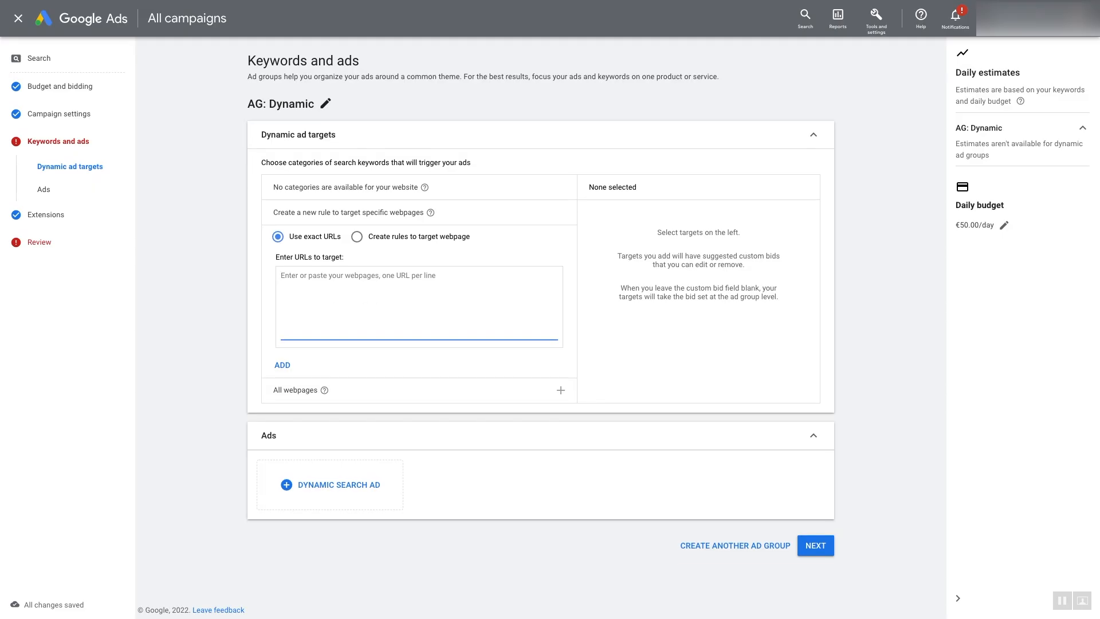
text(https://salsaverde.digital/)
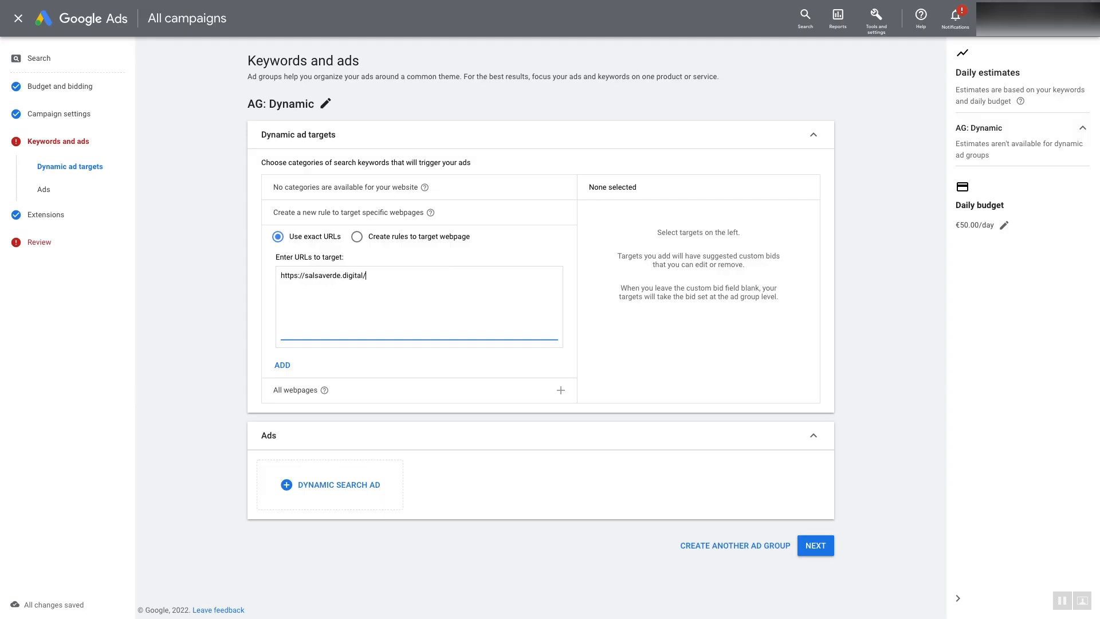
key(Return)
text(https://salsaverde.digital/)
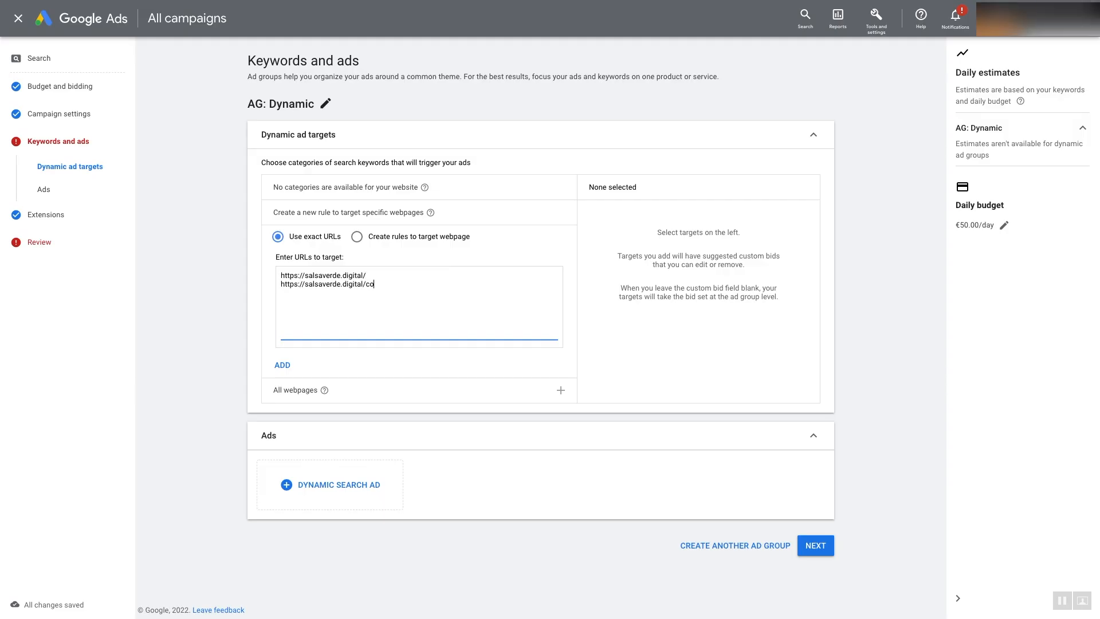
text(collections/all)
text(https://salsaverde.digital/)
text(pages/about-us)
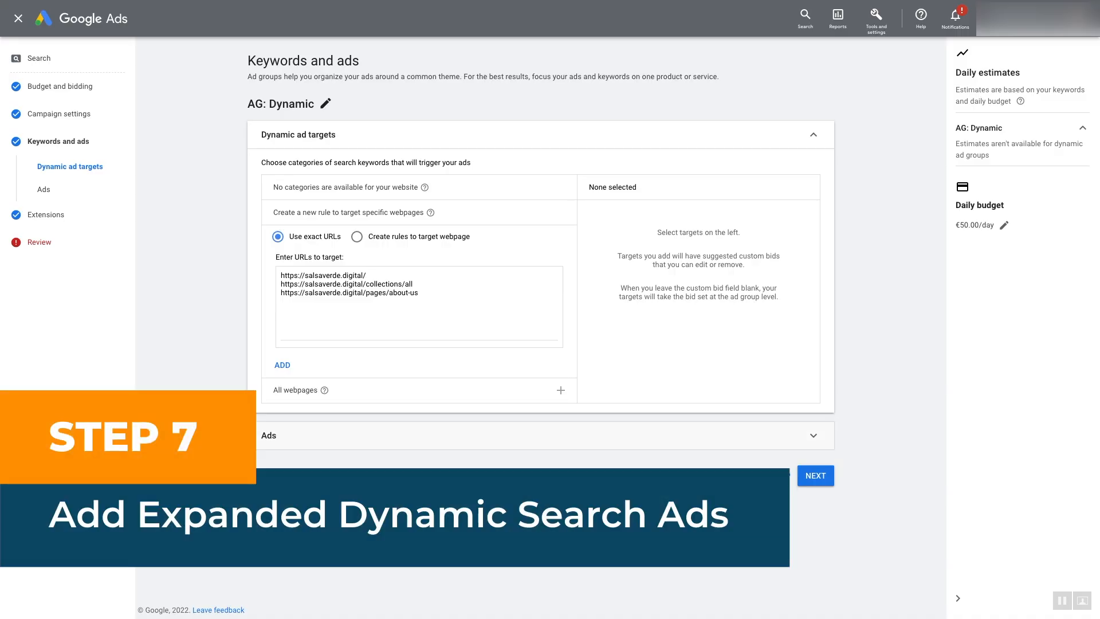
Start a new expanded Dynamic Search Ad in the ad group and review its dynamically generated fields
click(813, 436)
scroll(541, 328, down, 1)
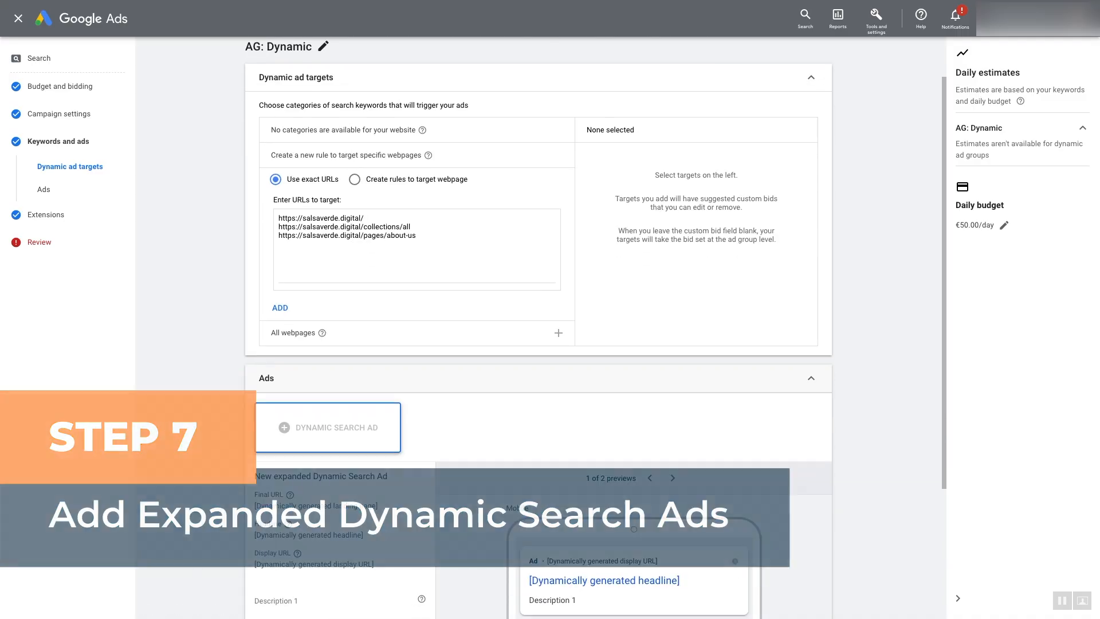
scroll(539, 327, down, 2)
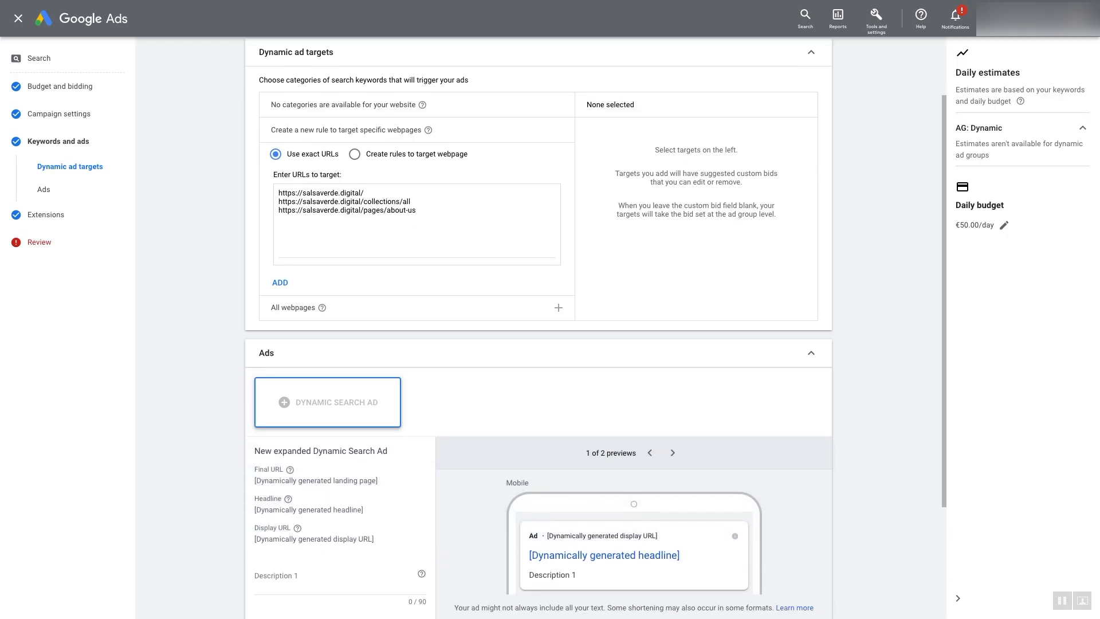
scroll(539, 328, down, 2)
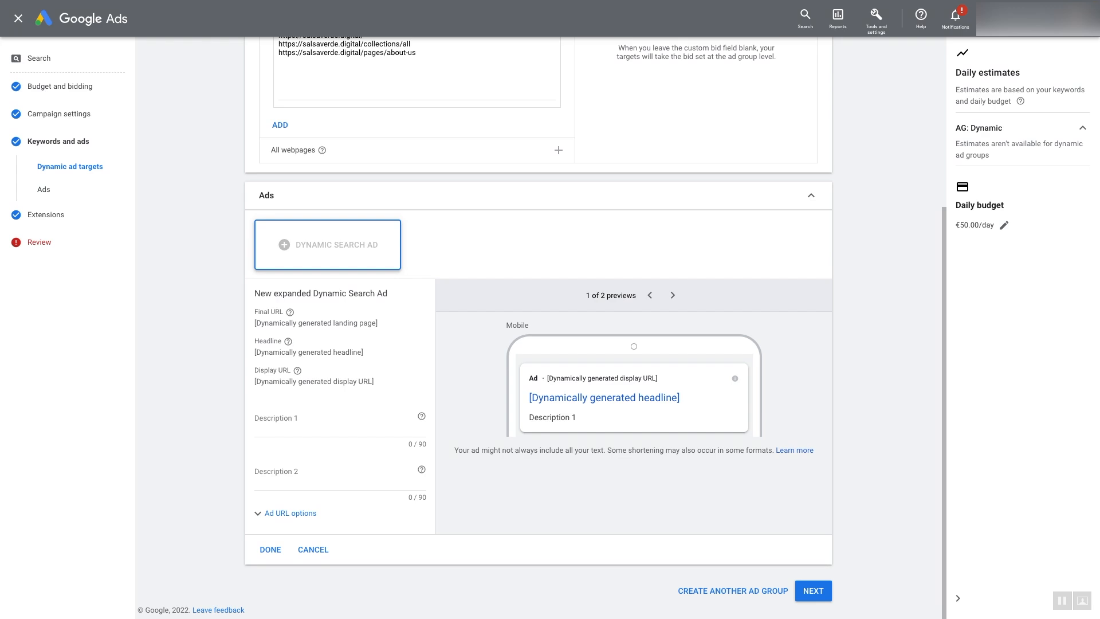
mouse_move(297, 371)
Set the ad's Description 1 to "Do You Strive to Have Healthy & Radiant Skin? Shop Our Vegan Acne Skincare Products!"
click(321, 419)
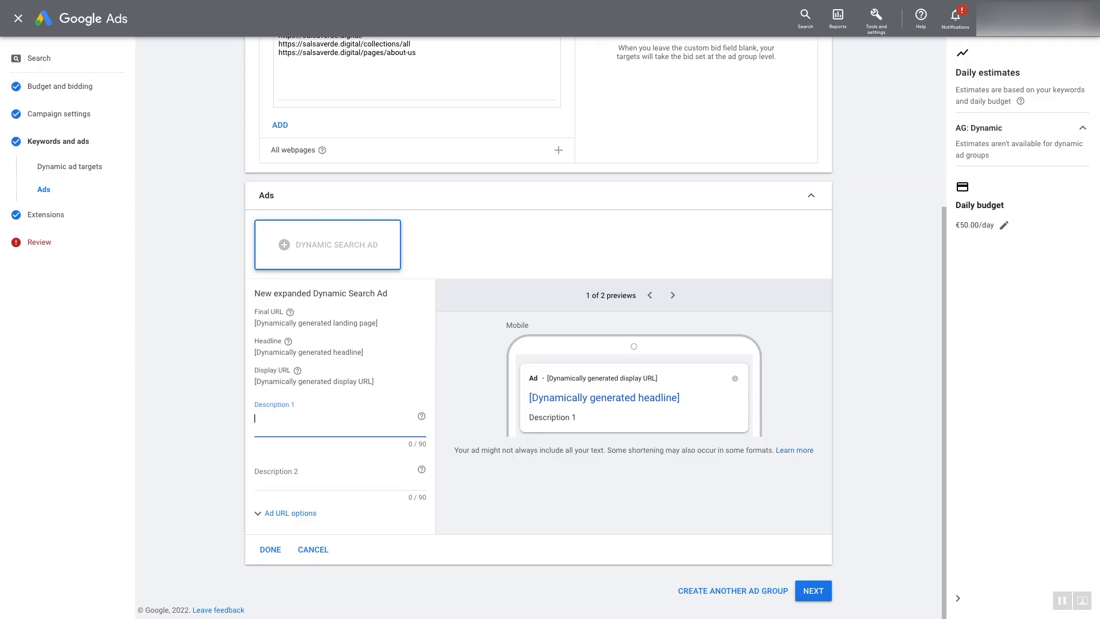
text(Do You Strive to  Have Healthy & Radiant Skin?)
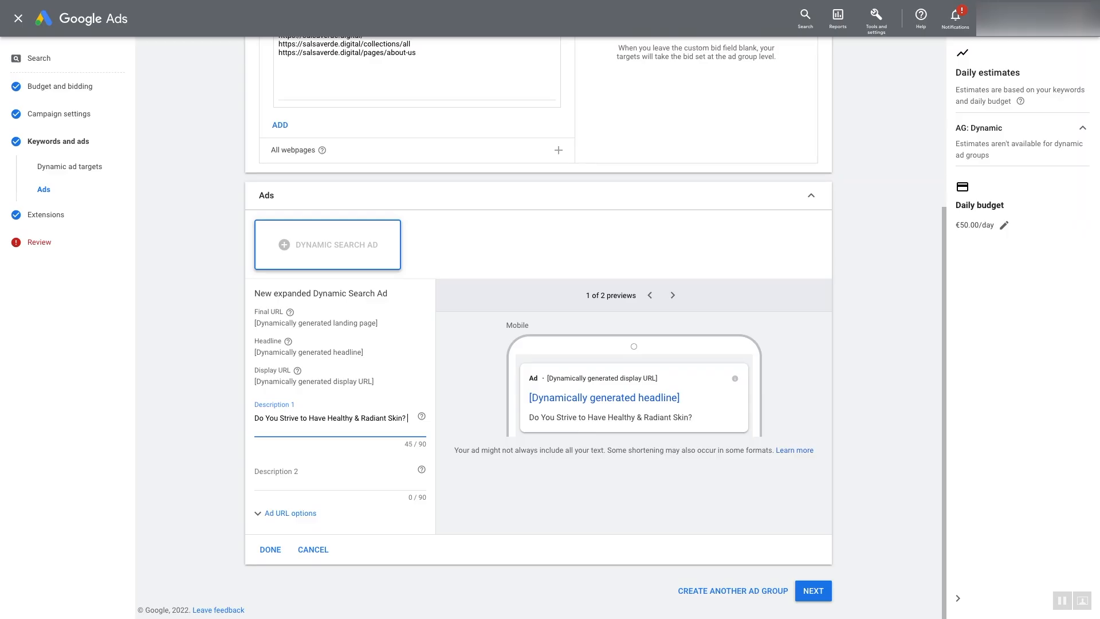
text( Shop Our Vegan Acne Skincare Products!)
key(Tab)
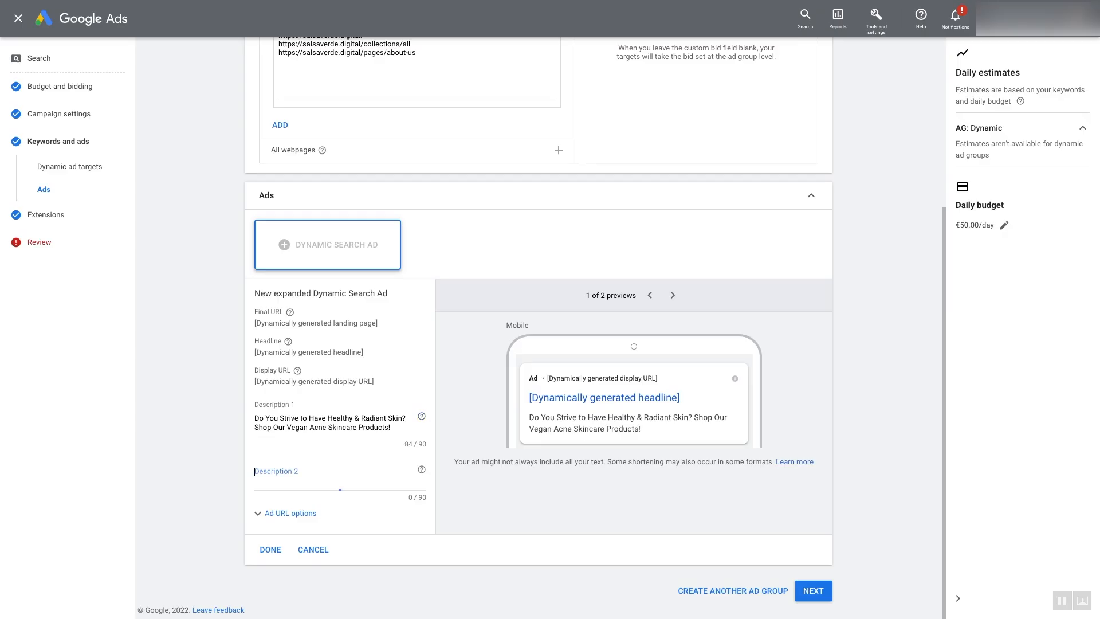
Set the ad's Description 2 to "Salsa Verde Is a Vegan Skincare Online Store That Cares. Shop Now & Get Free Shipping!" and finish the ad
text(Sa)
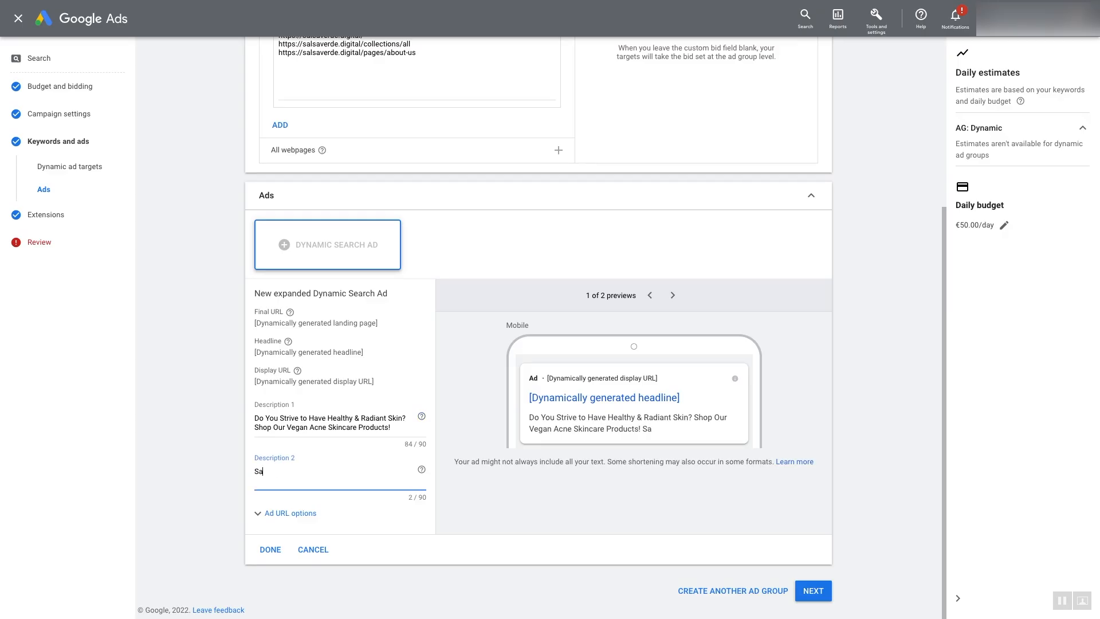
text(lsa Verde Is a Vegan S)
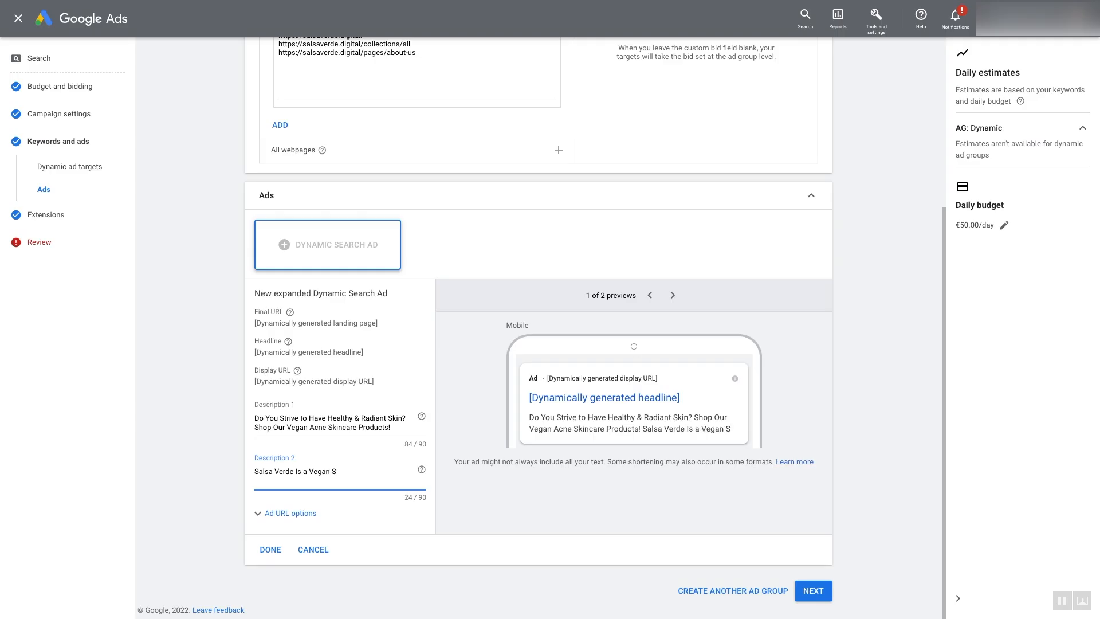
text(kincare Online)
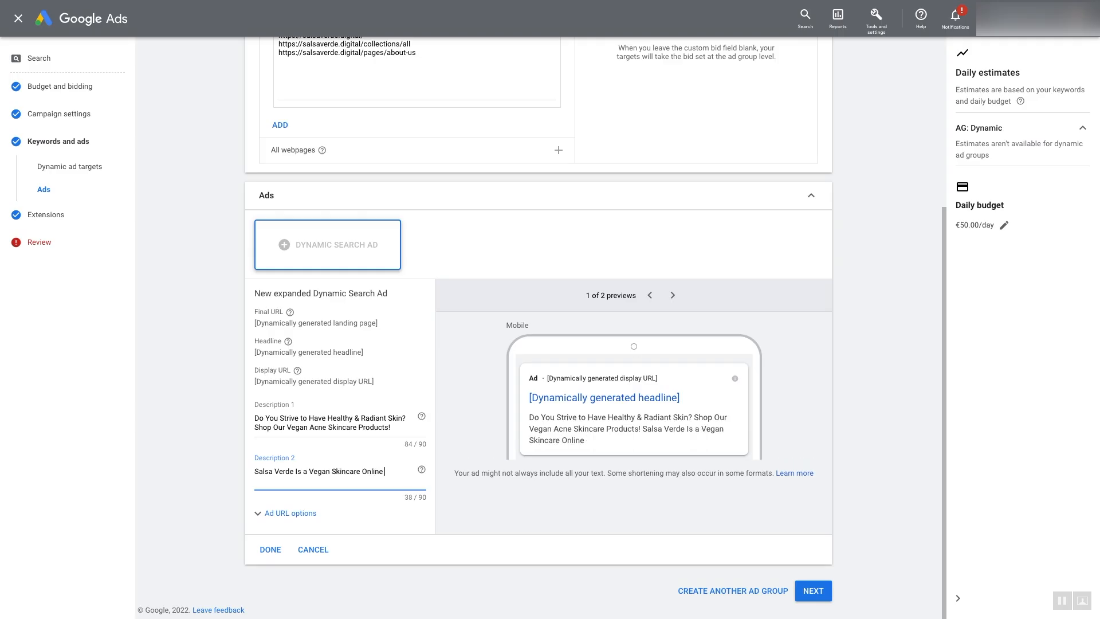
text( Store That Car)
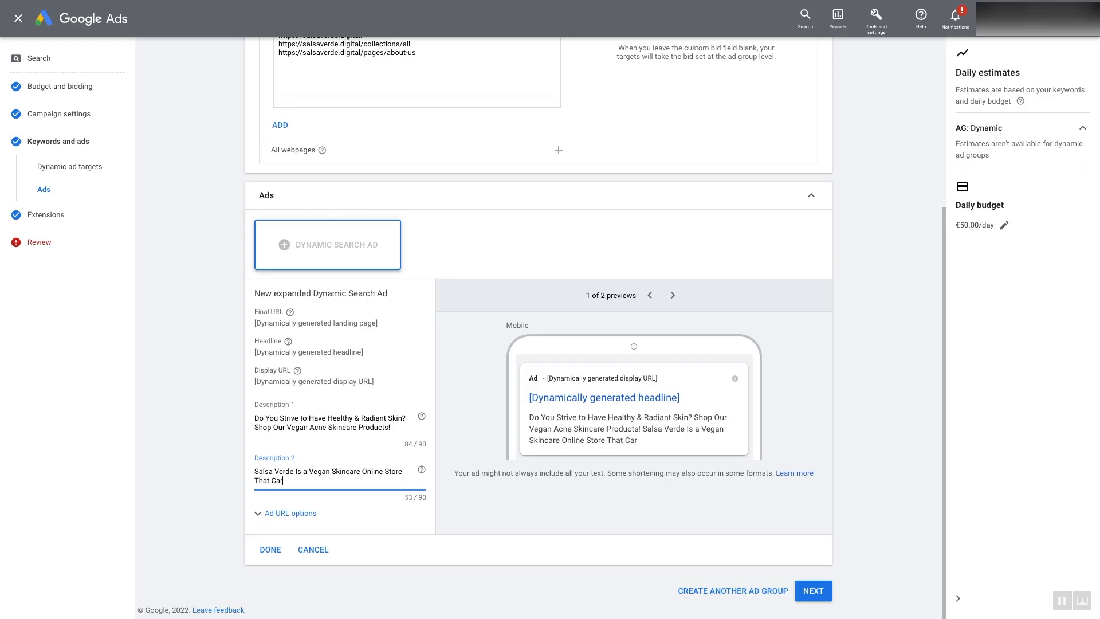
text(es. Shop No)
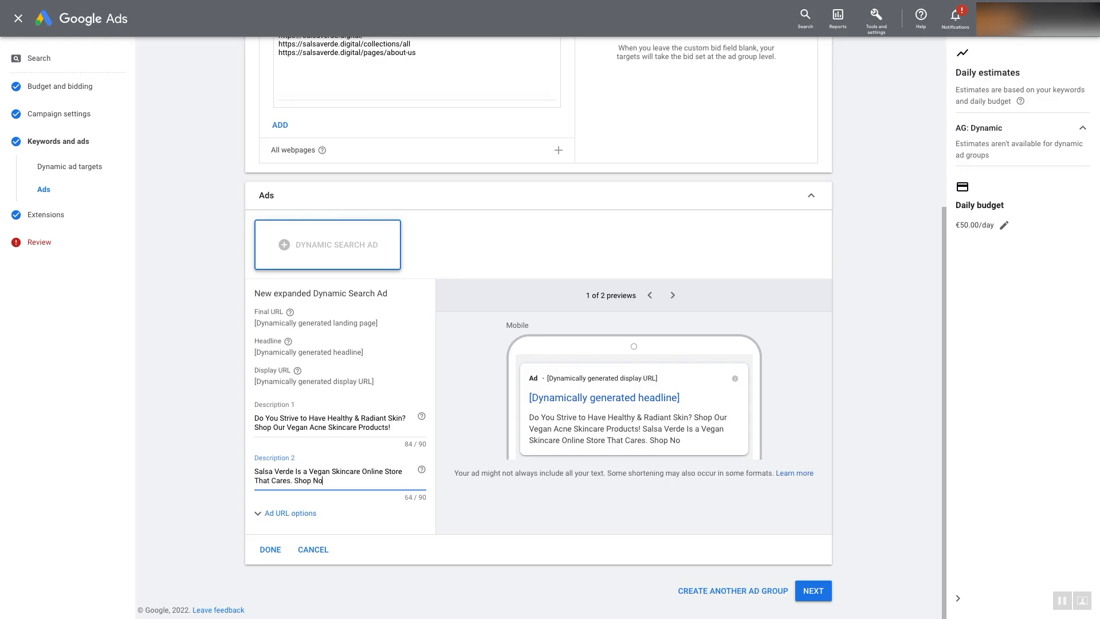
text(w & Get Free Shoi)
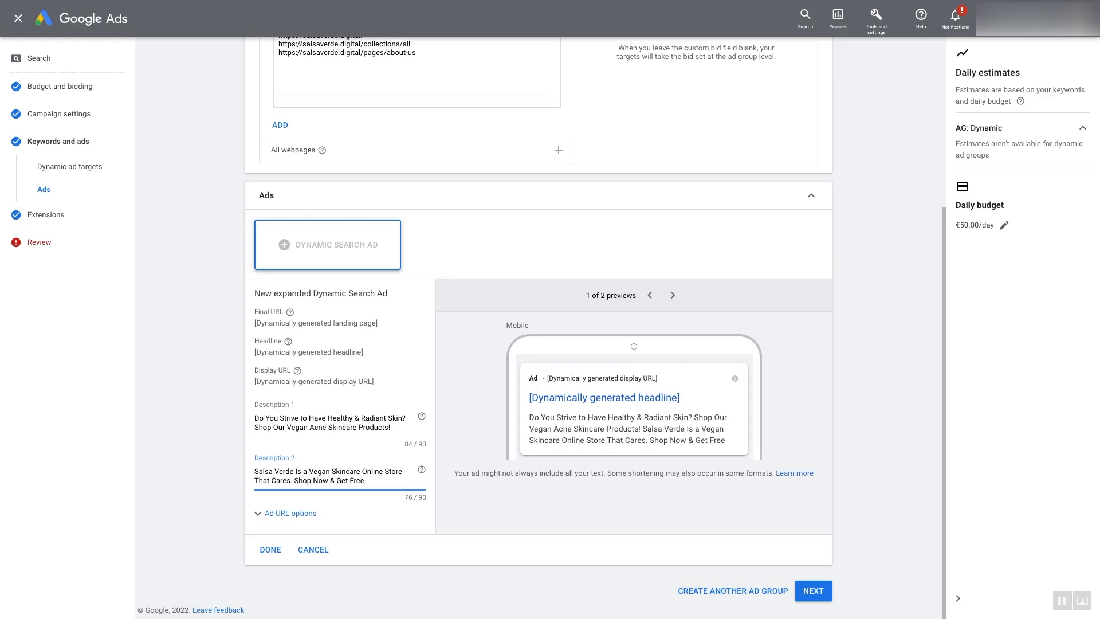
key(BackSpace)
text(ipping!)
click(271, 549)
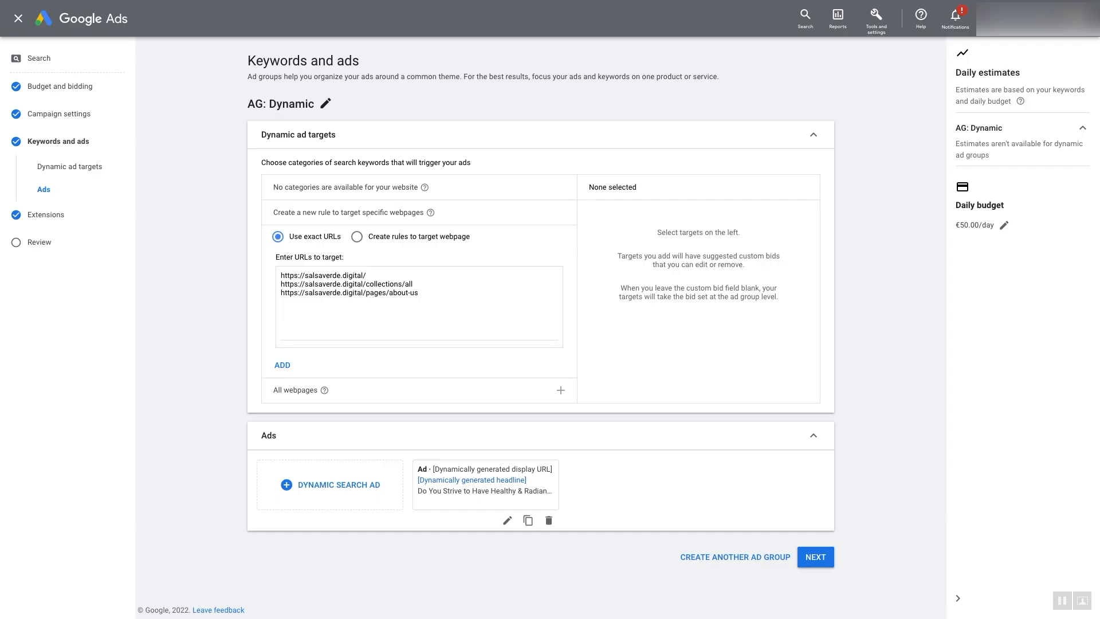
Continue to the campaign review, check the budget, settings, ads and extensions summary, and publish the campaign
click(815, 557)
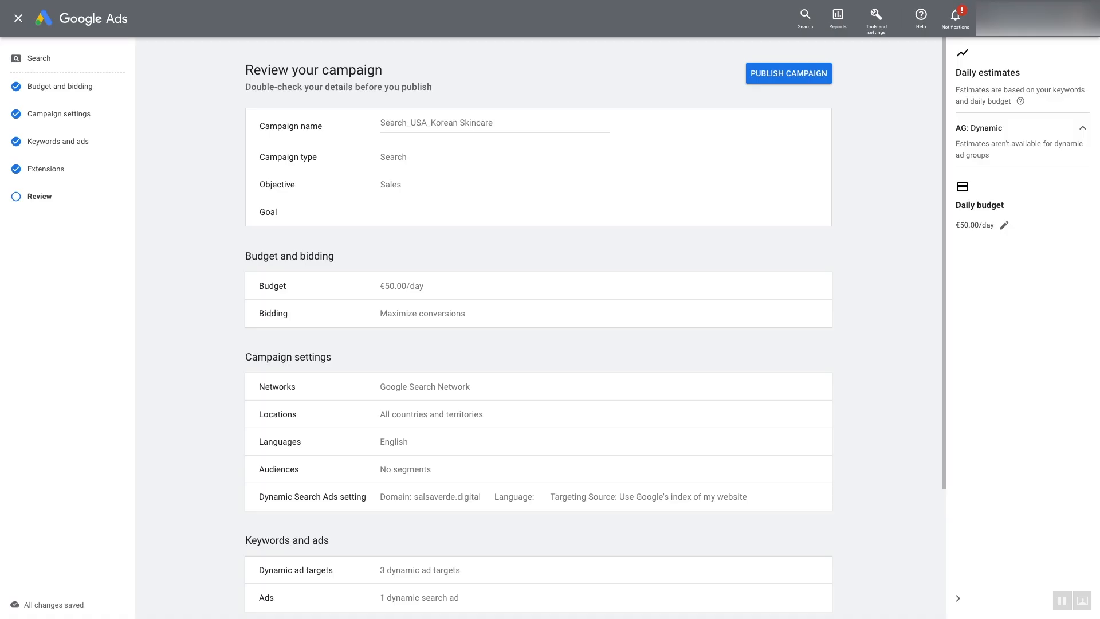
scroll(539, 344, down, 3)
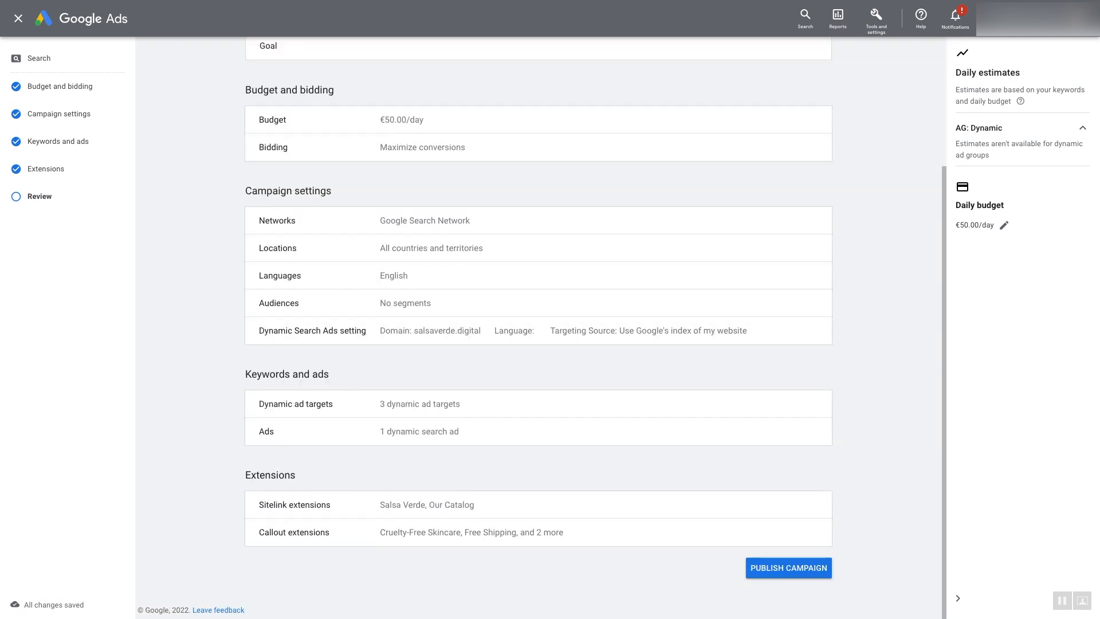
scroll(538, 327, up, 3)
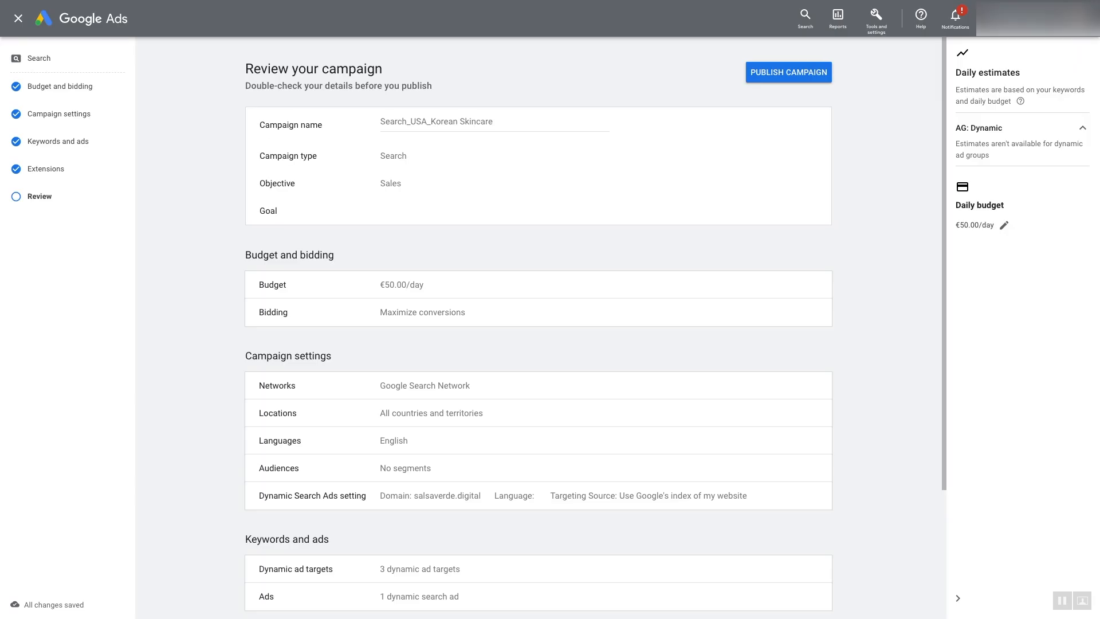
scroll(538, 344, down, 3)
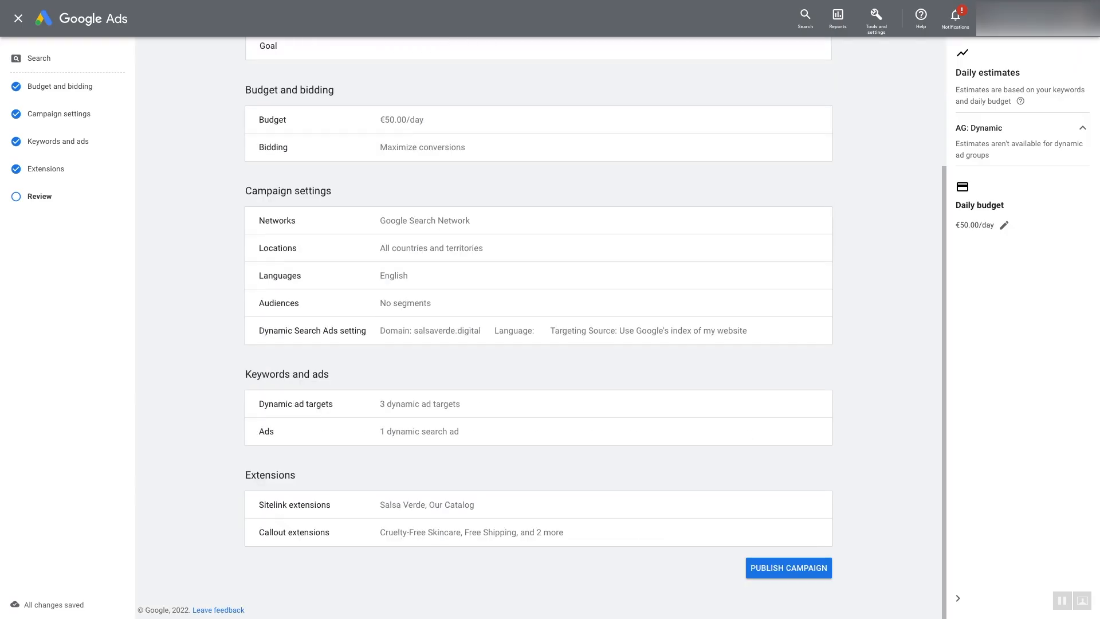
click(788, 568)
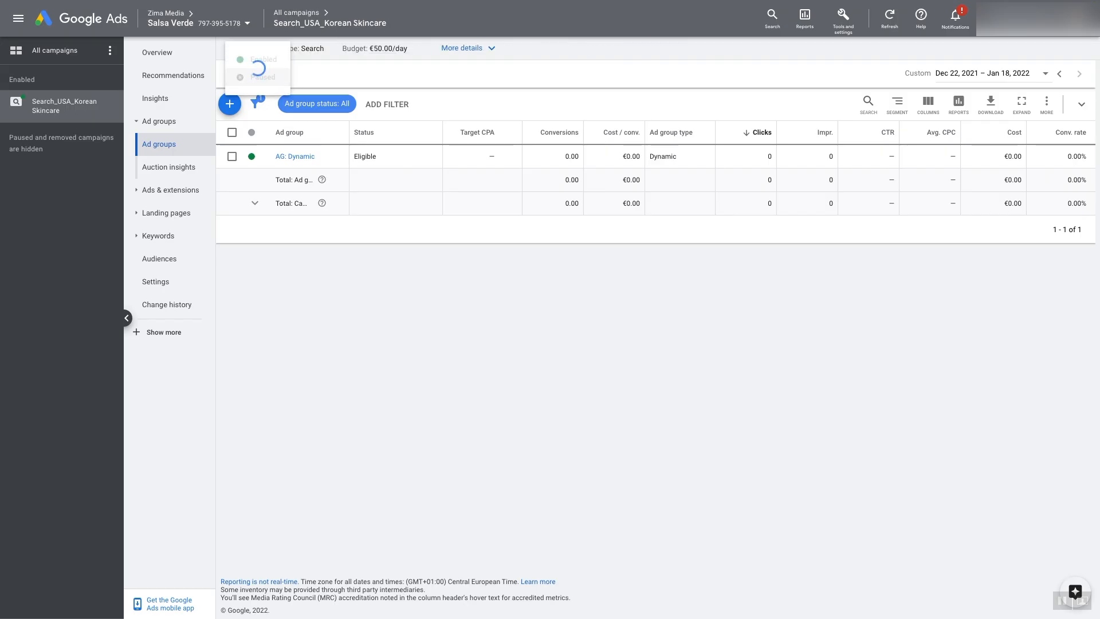
Pause the published Search_USA_Korean Skincare campaign and its AG: Dynamic ad group
click(252, 156)
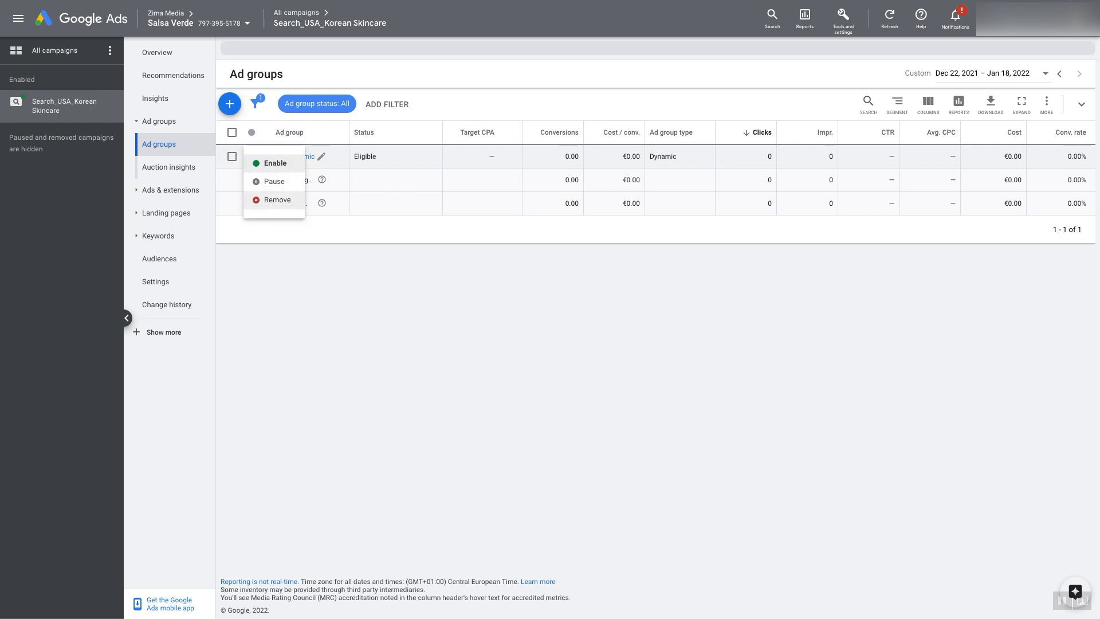
click(275, 163)
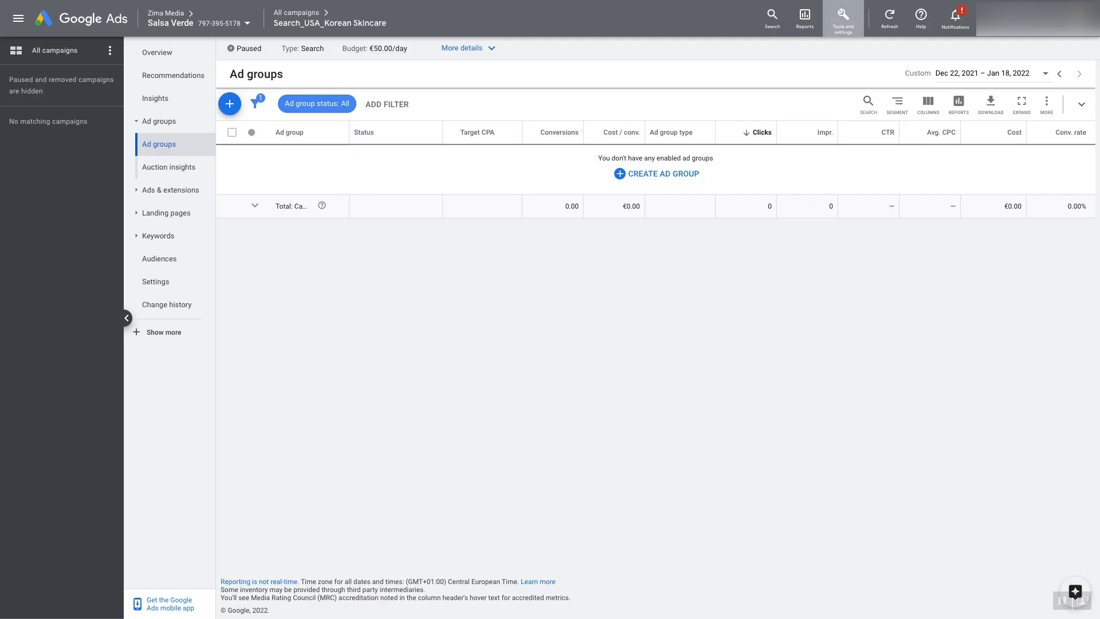
click(843, 17)
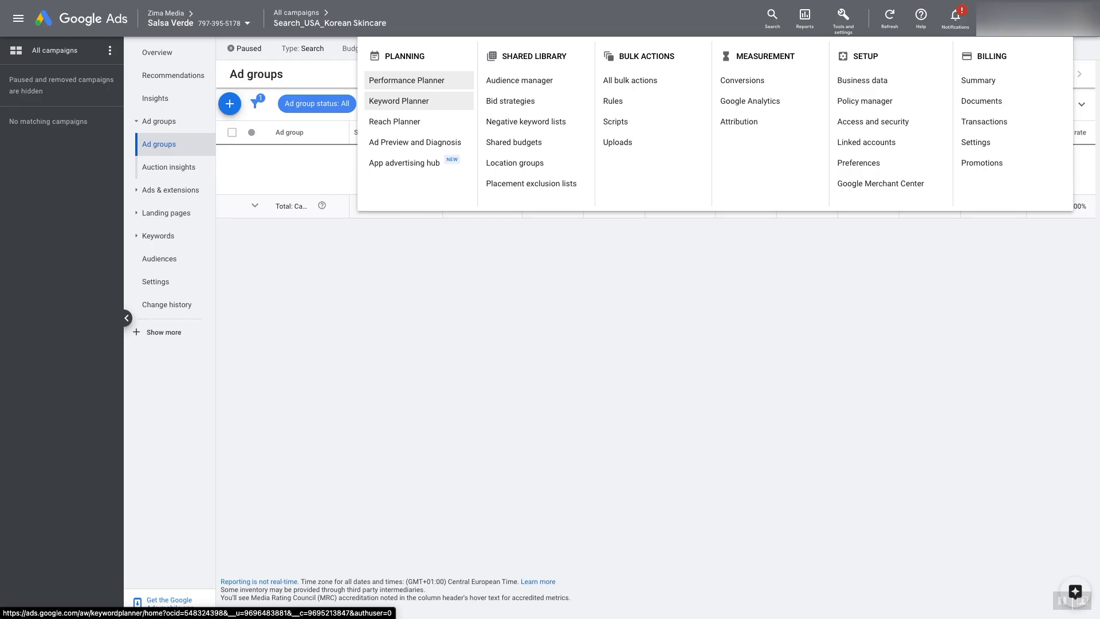
click(399, 101)
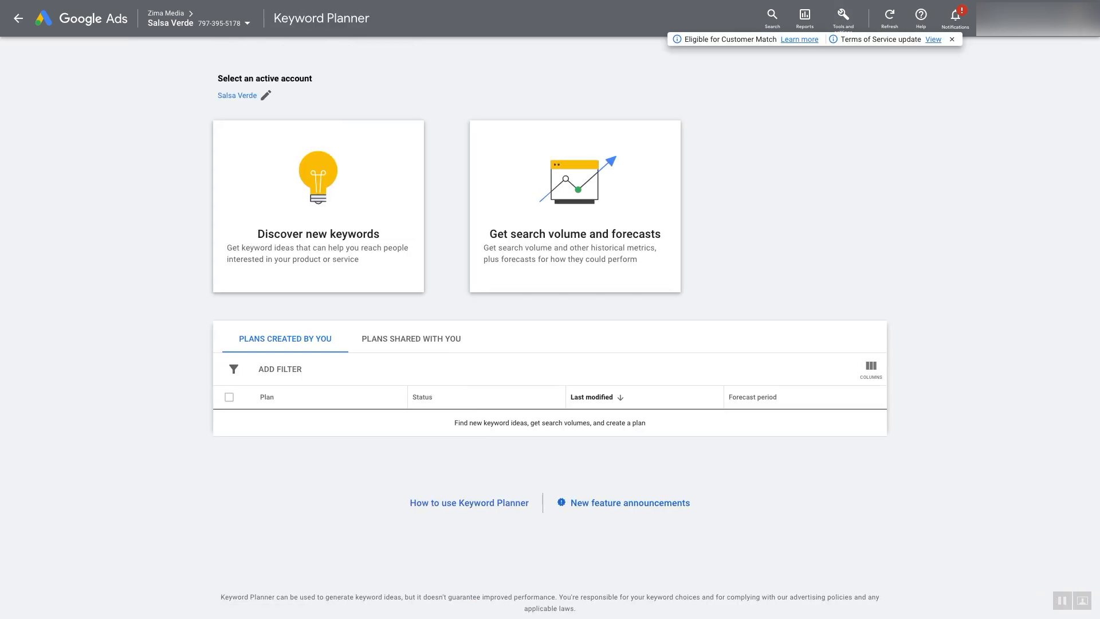
click(319, 213)
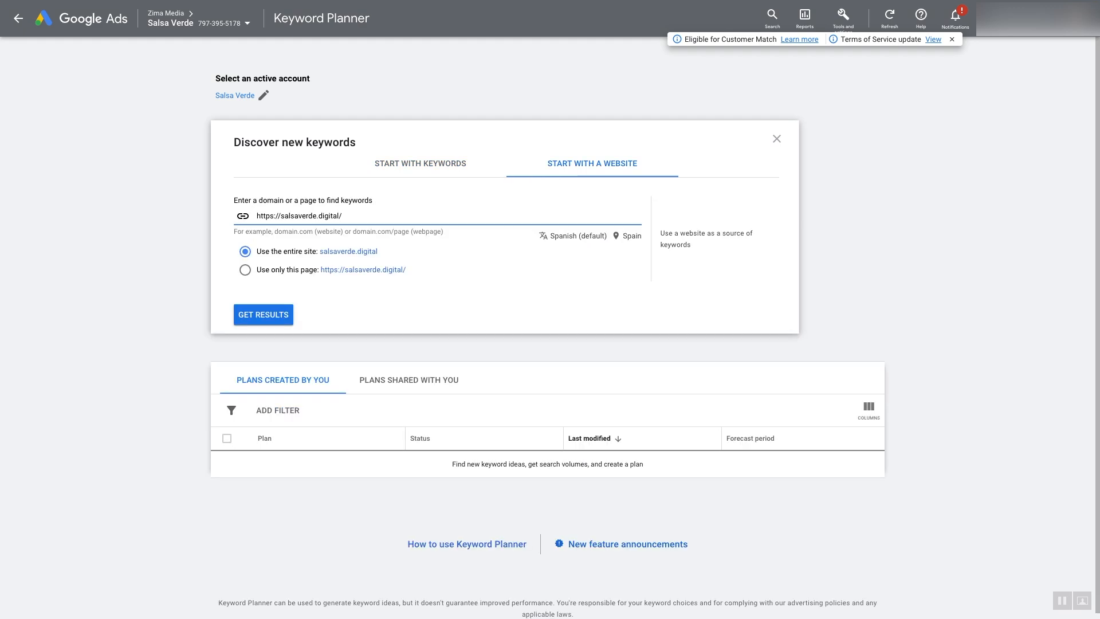
click(264, 314)
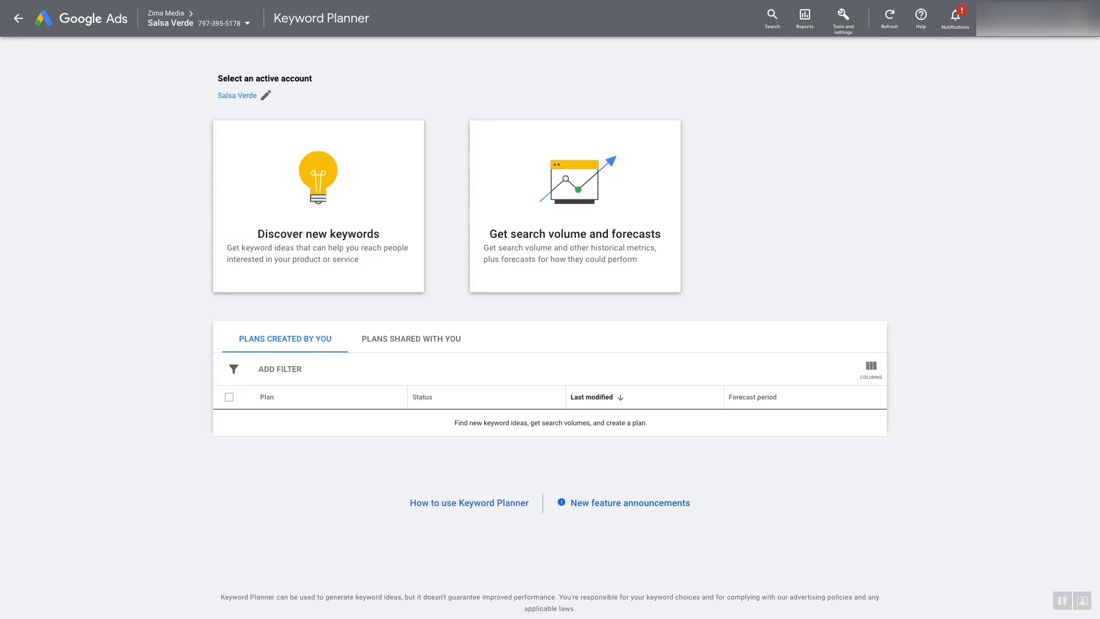
Start a new keyword discovery with "korean skin care" and replace the targeted location with United States
click(319, 217)
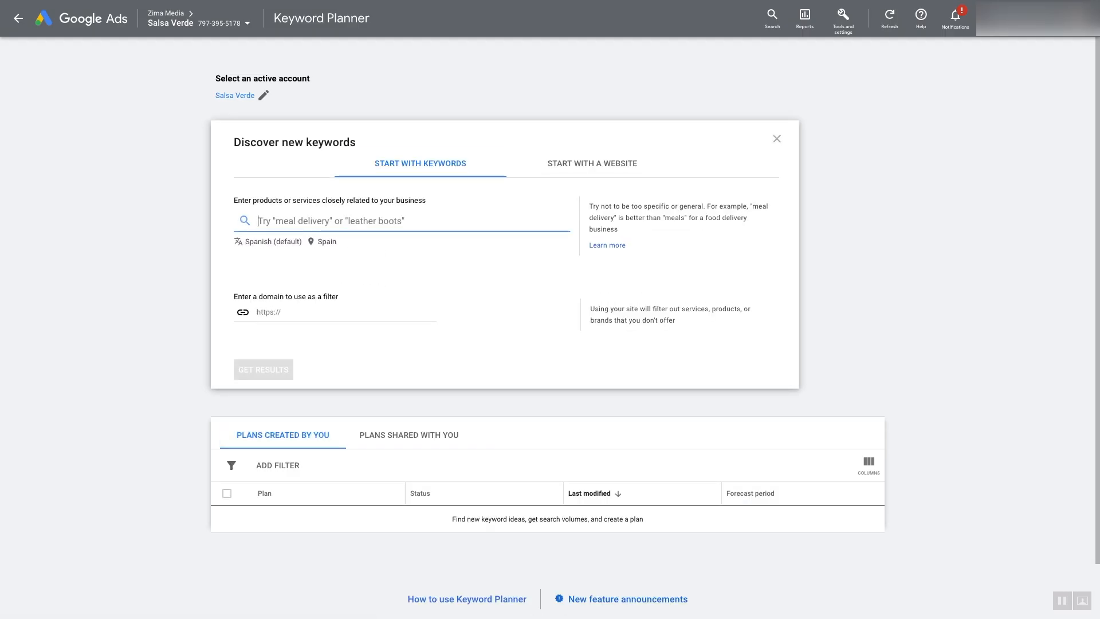
text(korean )
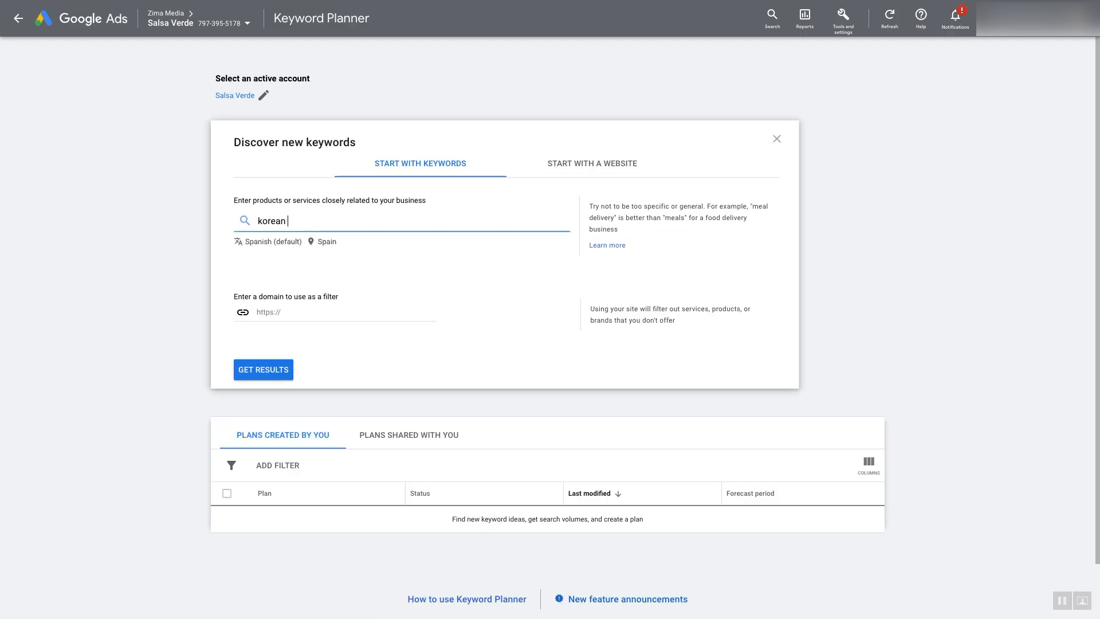
text(skin care)
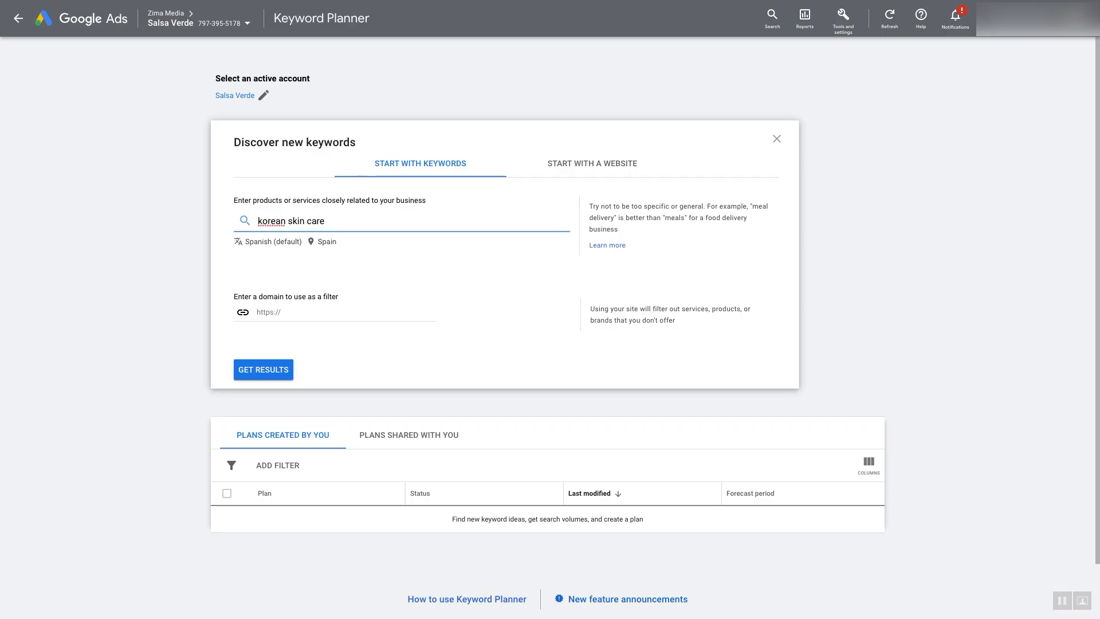
click(327, 242)
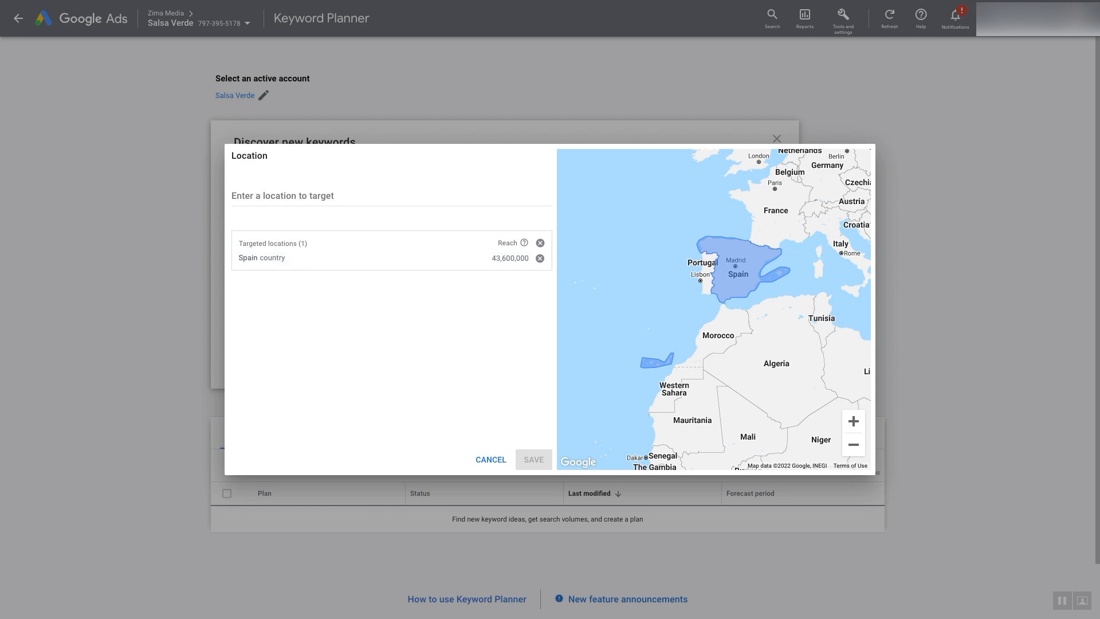
click(539, 258)
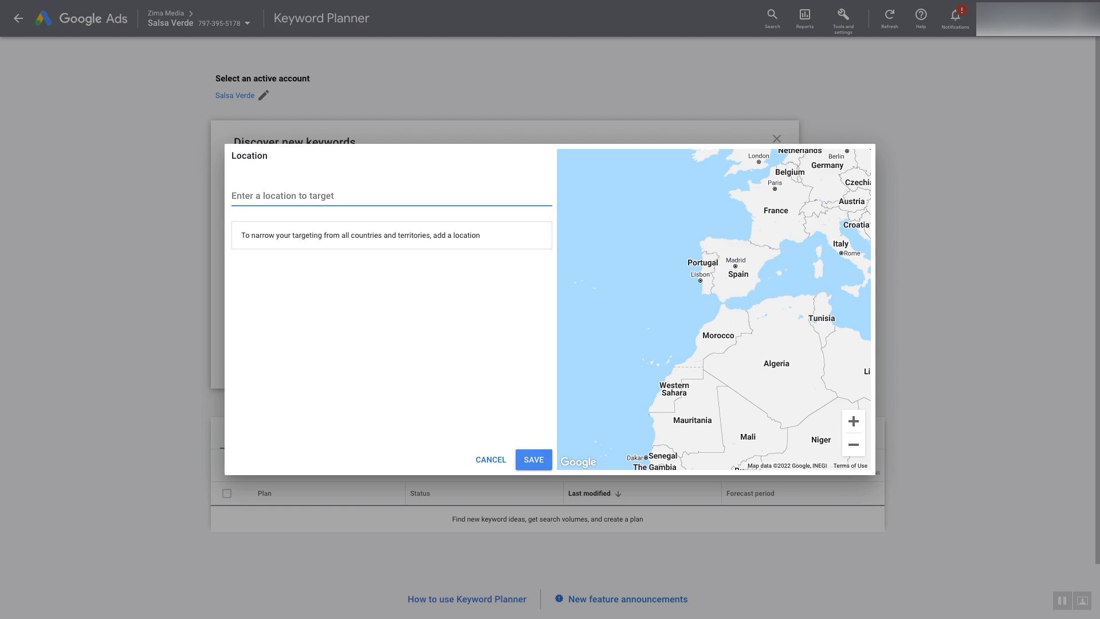
text(united)
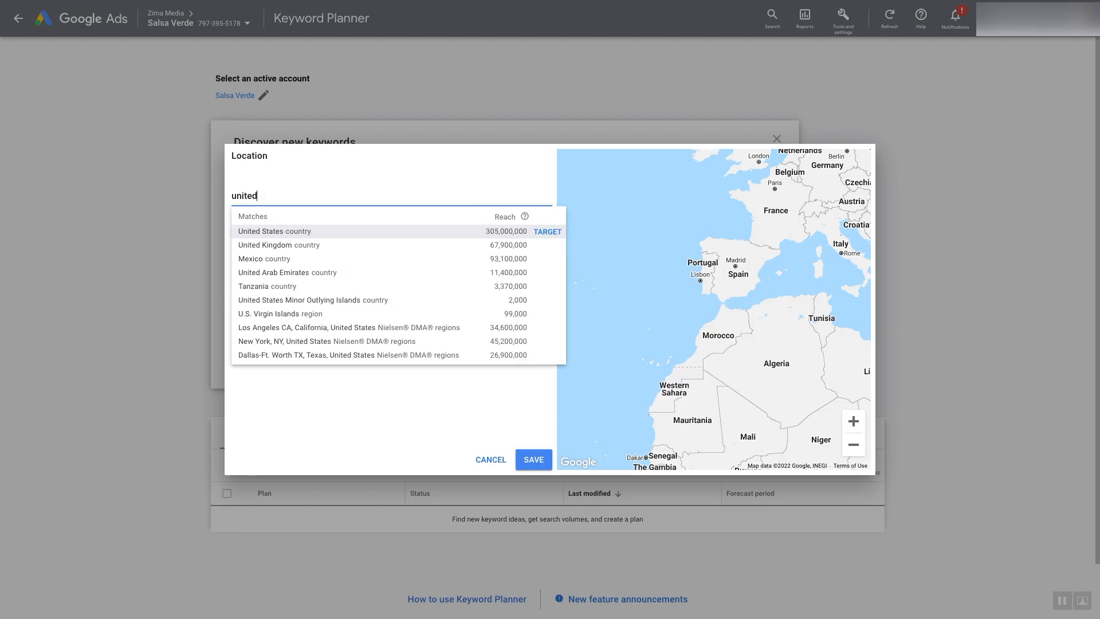
click(547, 232)
click(533, 459)
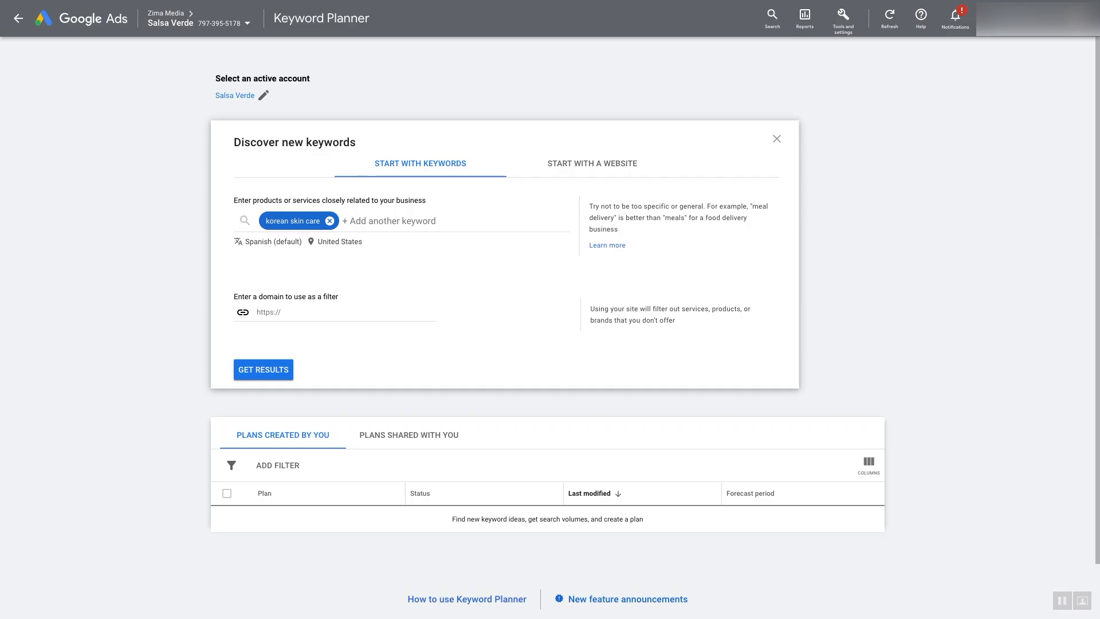
Set the keyword search language to English and get the keyword ideas
click(268, 242)
text(eng)
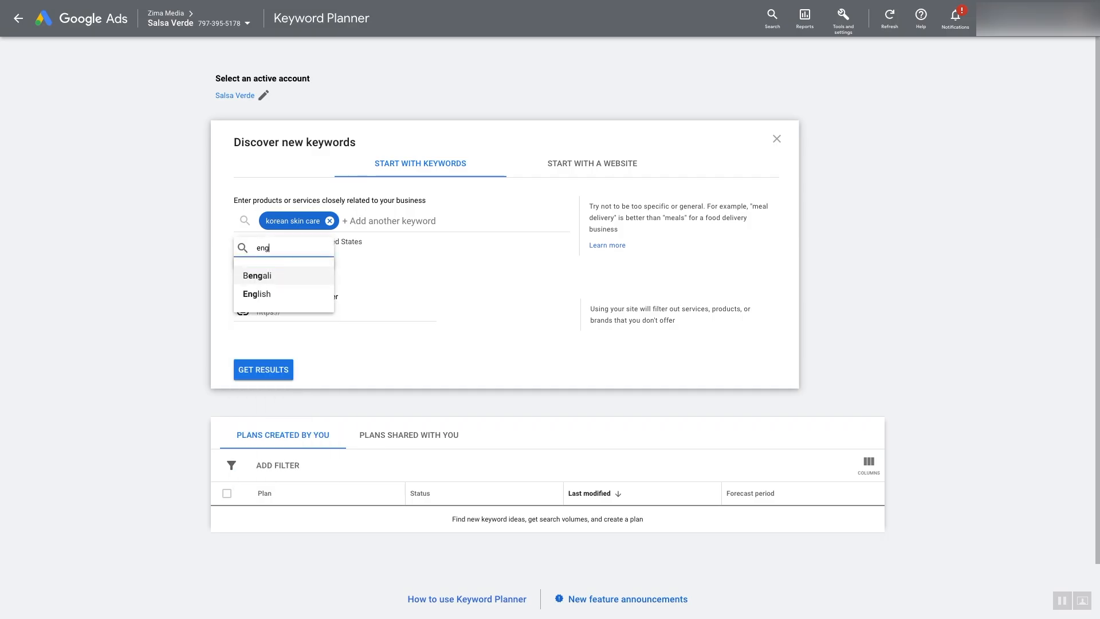
key(Down)
key(Return)
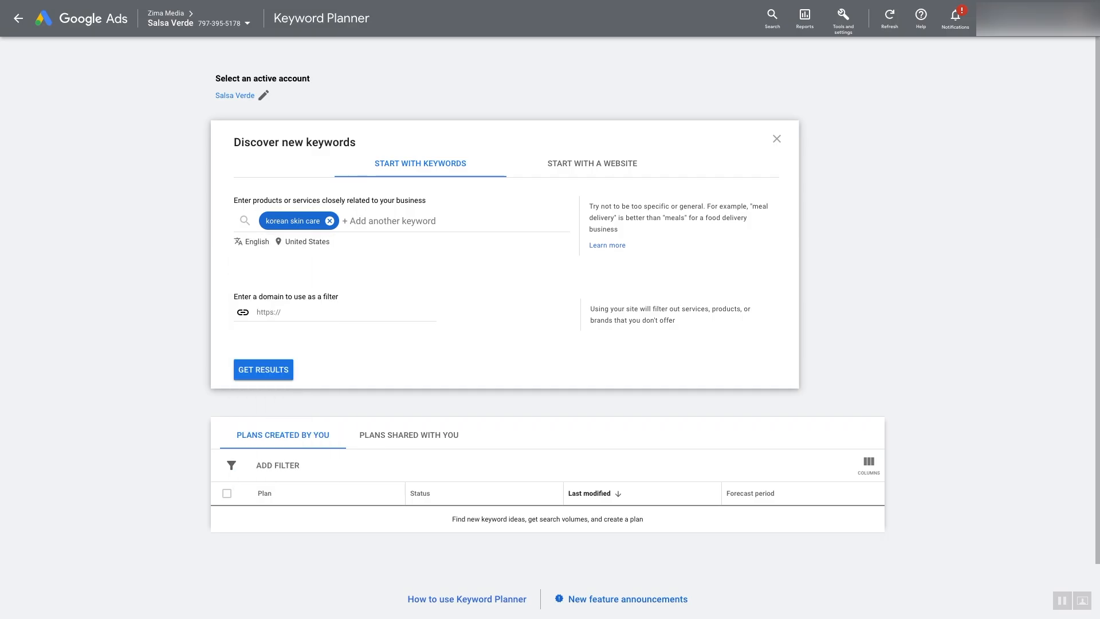
click(263, 369)
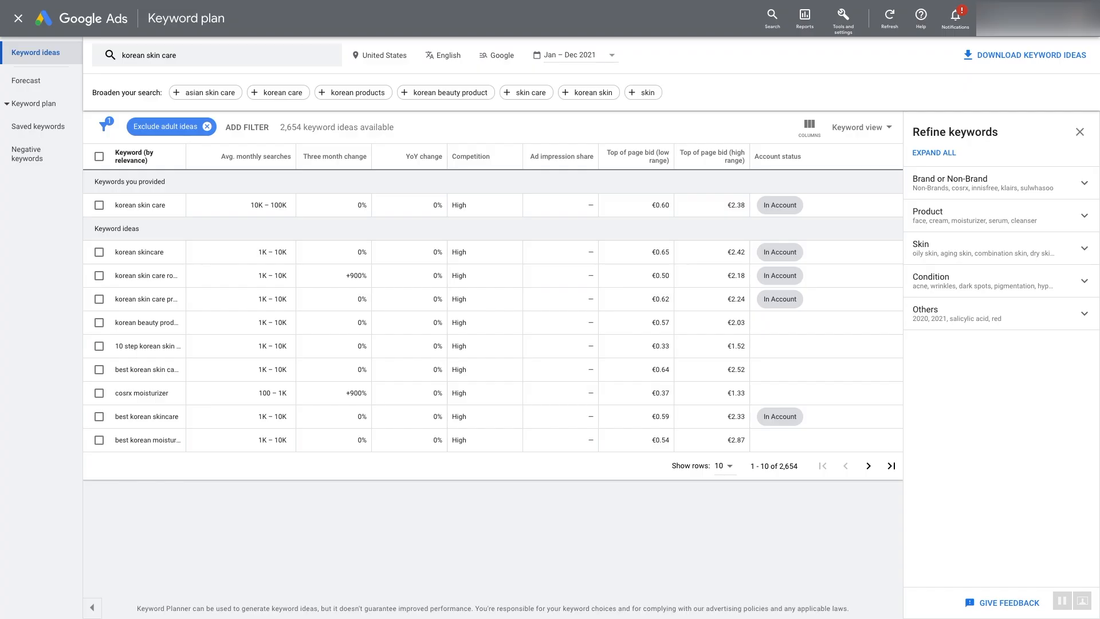
Widen the Keyword column and select korean skin care, korean skincare, korean skin care routine, korean skin care products and best korean skincare
drag(186, 156, 295, 157)
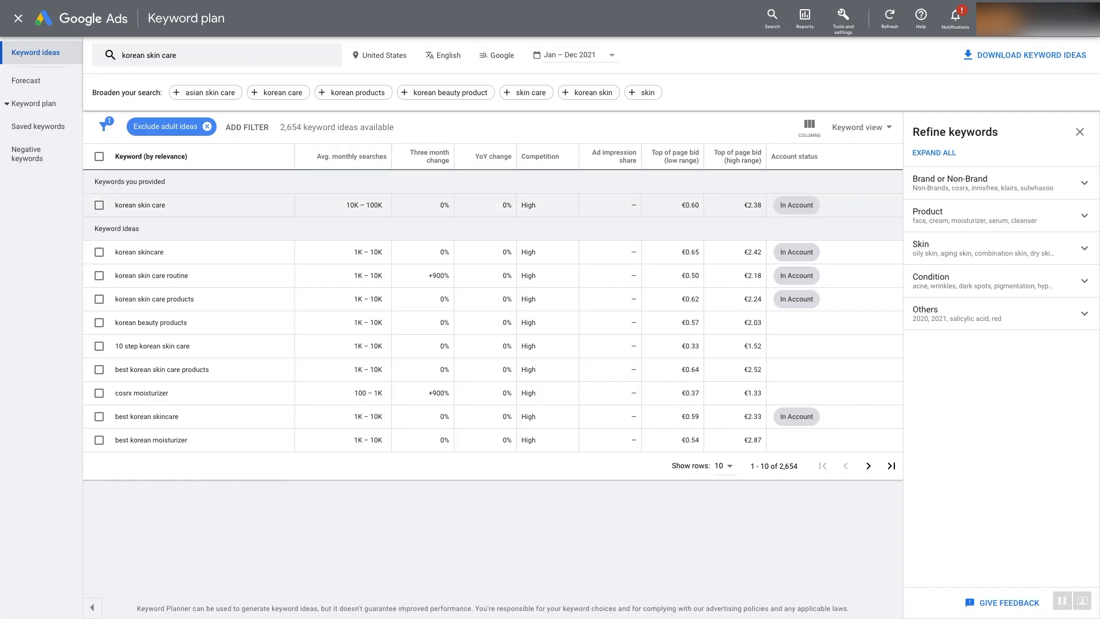
click(99, 205)
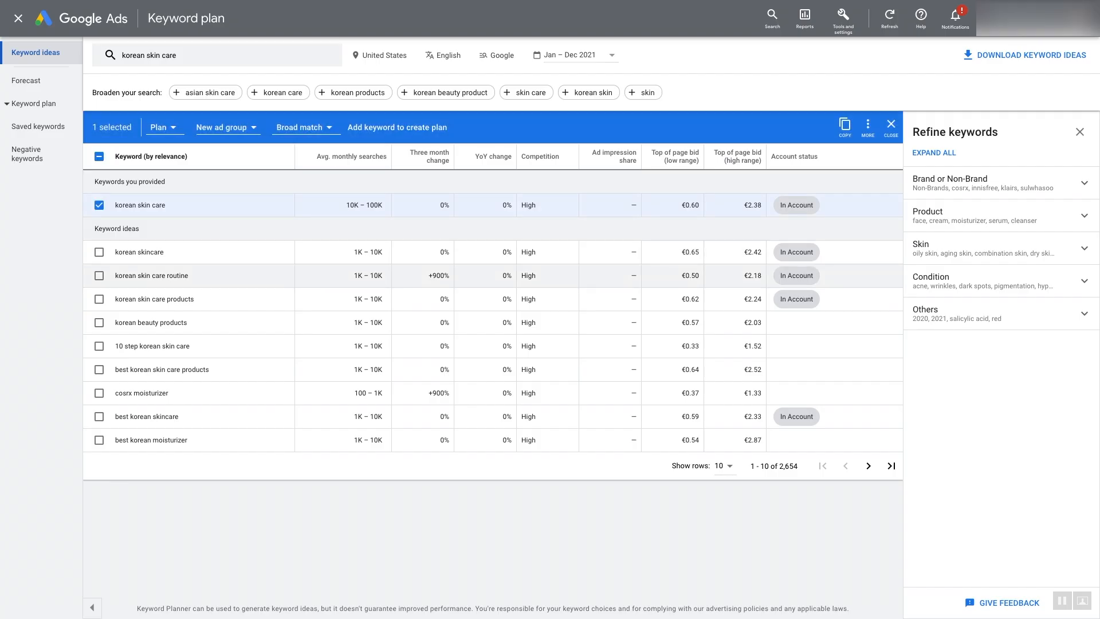
click(99, 275)
click(99, 253)
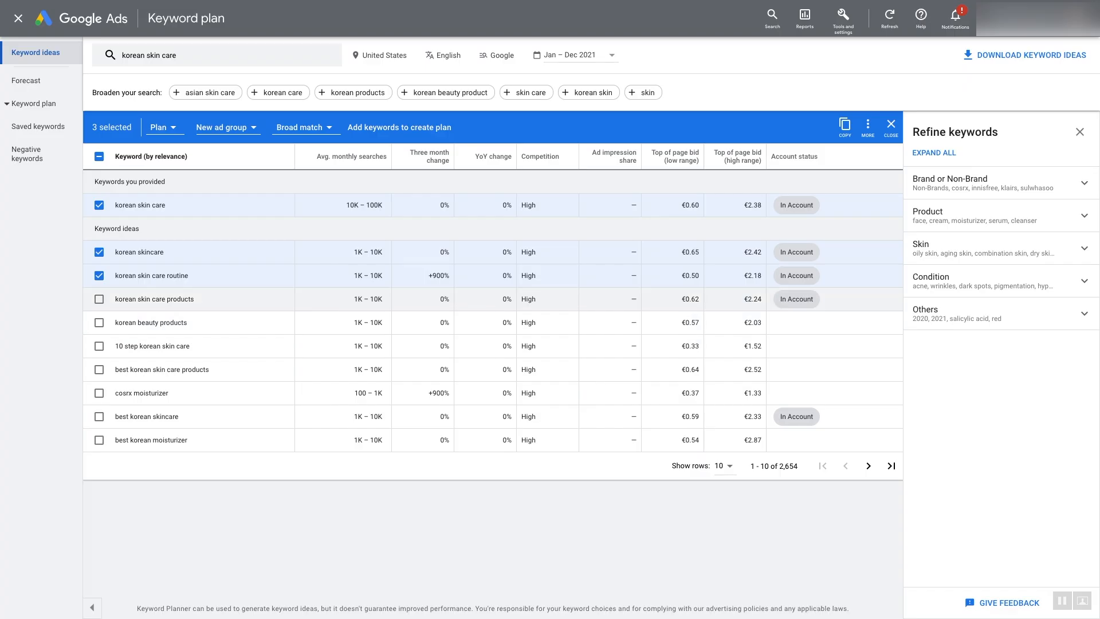
click(98, 298)
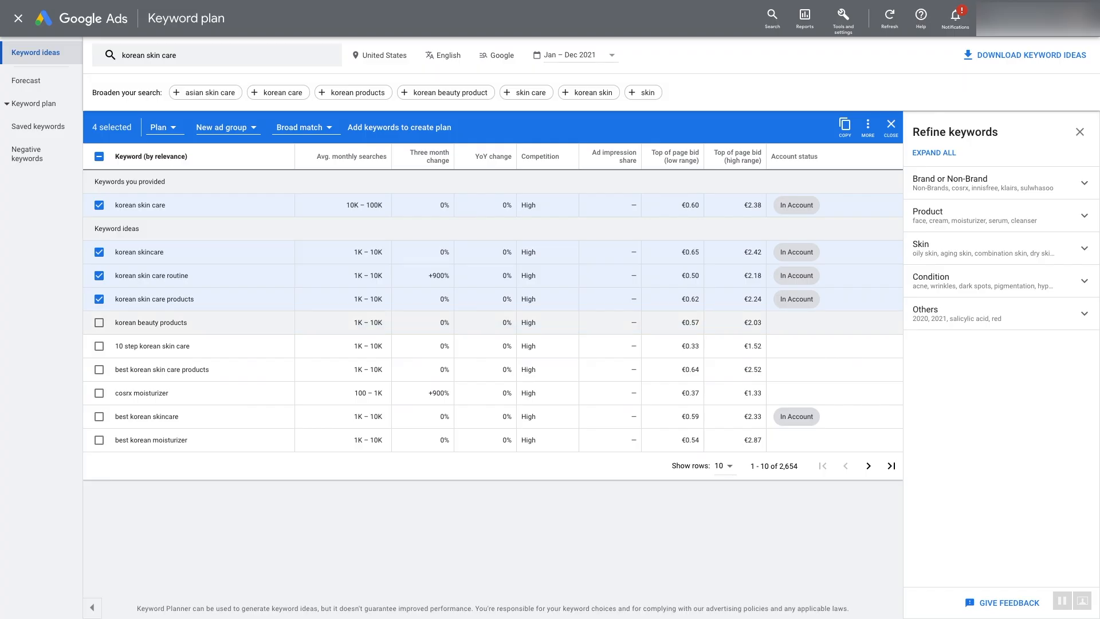
click(98, 417)
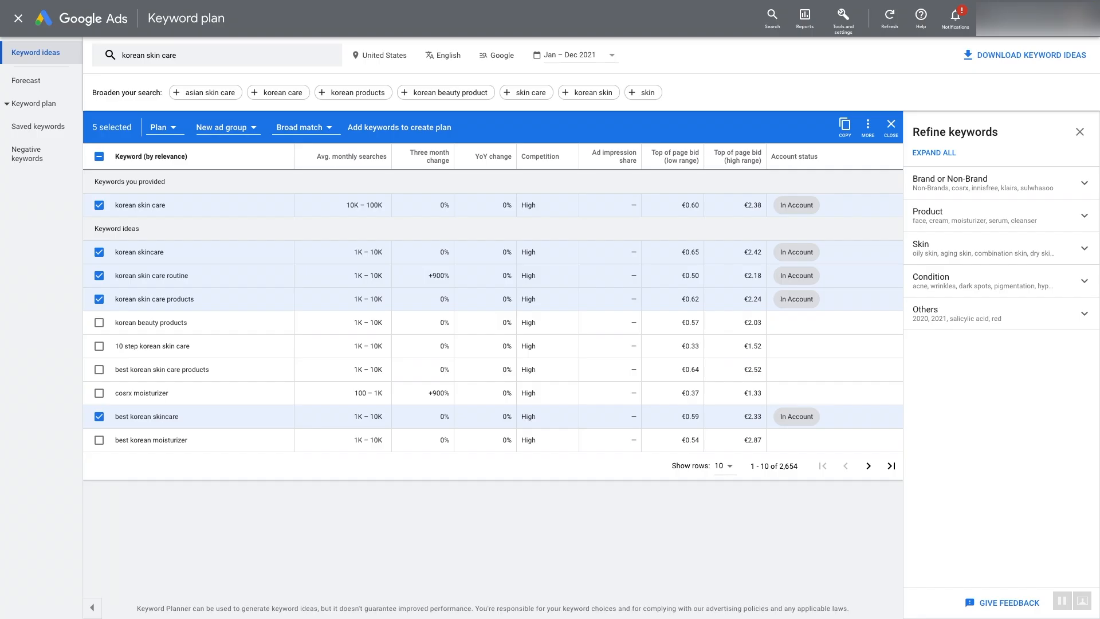
Target the existing campaign Search_USA_Korean Skincare for the selected keywords and create a new ad group named "AG: Korean Skin Care"
click(164, 128)
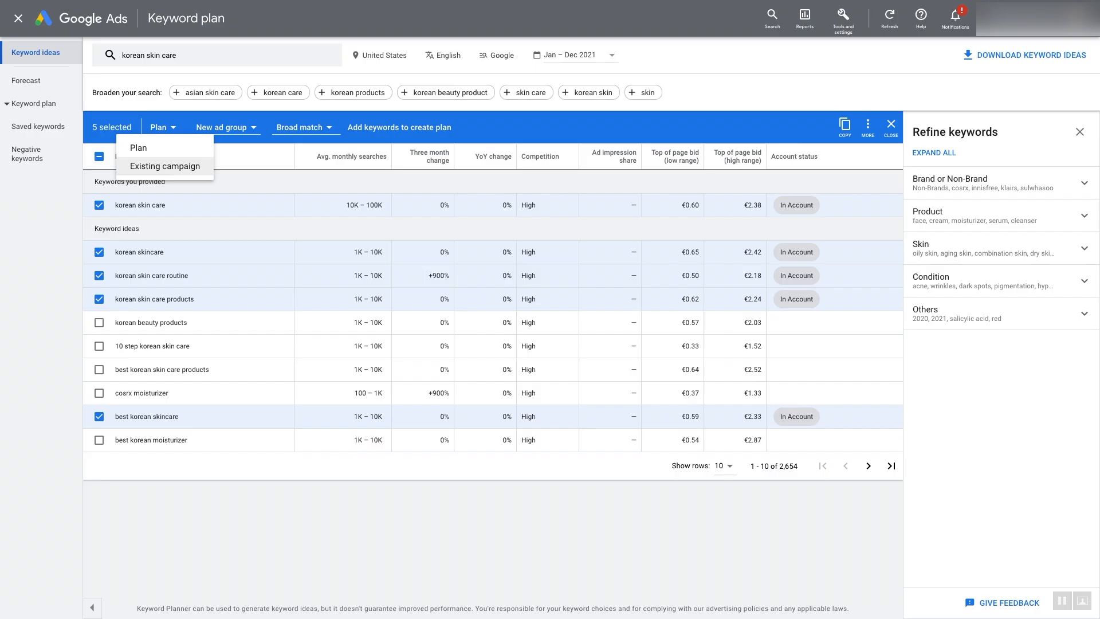
click(165, 166)
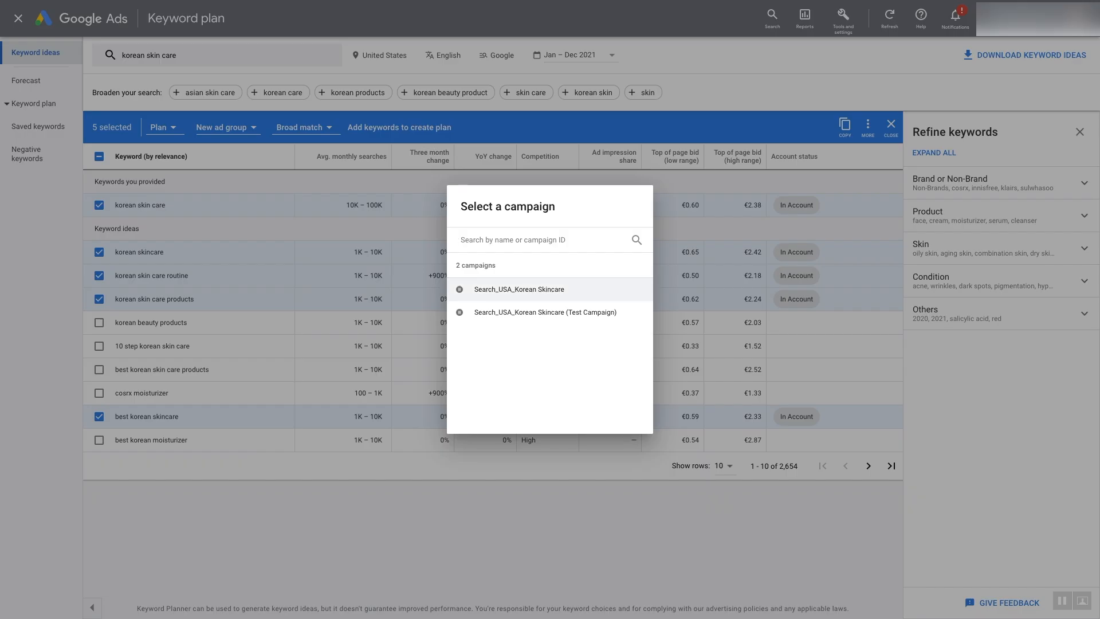
click(519, 289)
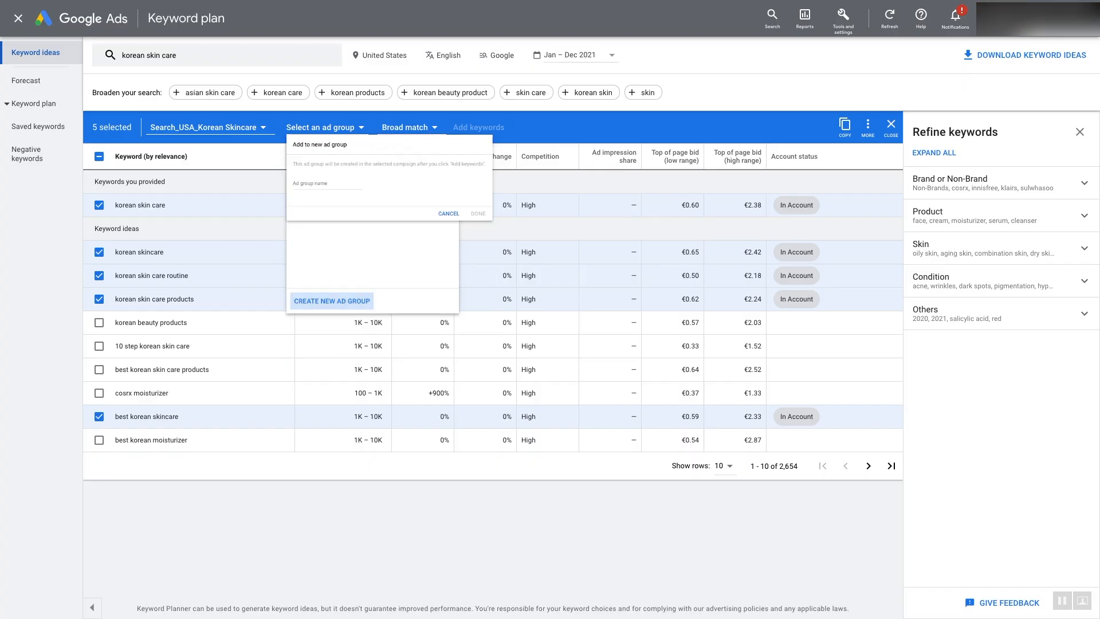
click(341, 333)
text(A)
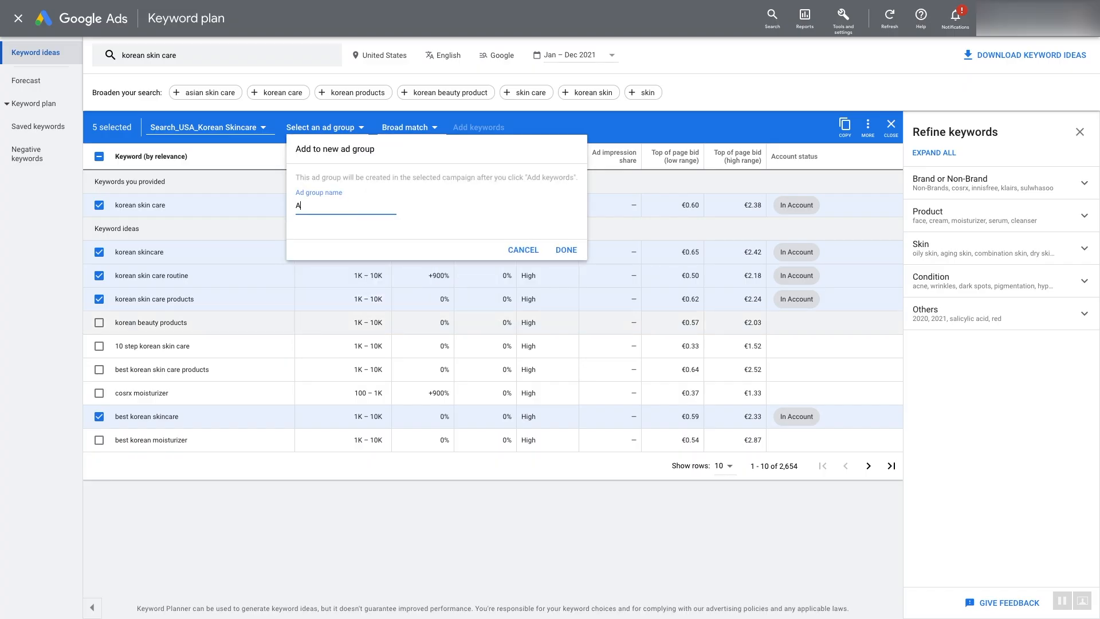
text(G: Korean Skin Care)
click(566, 250)
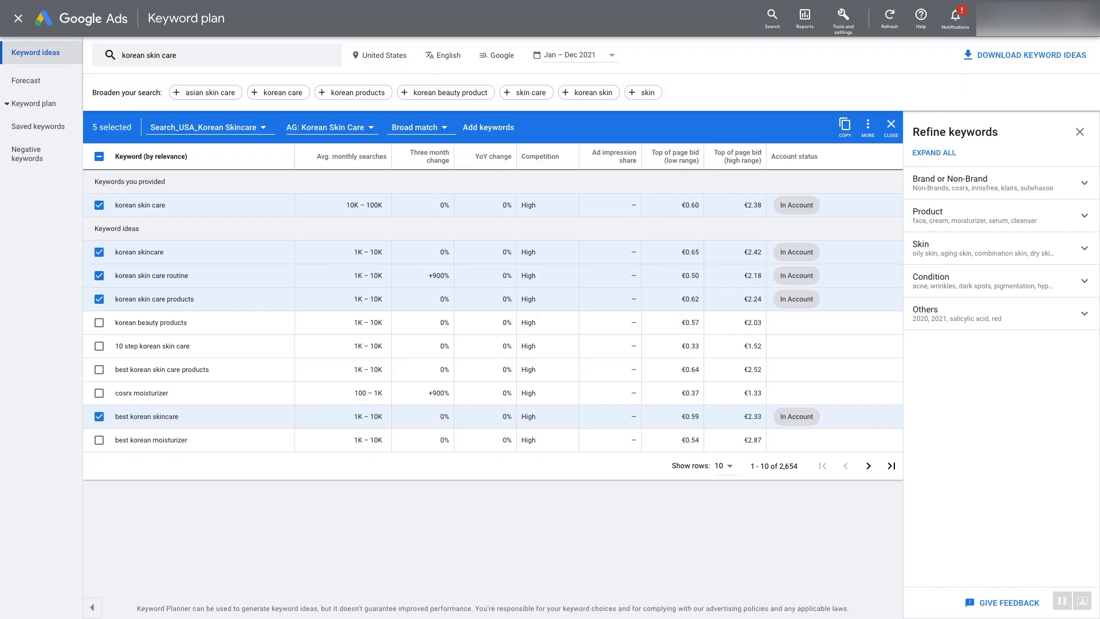
Set the selected keywords to phrase match and add them to the ad group
click(418, 127)
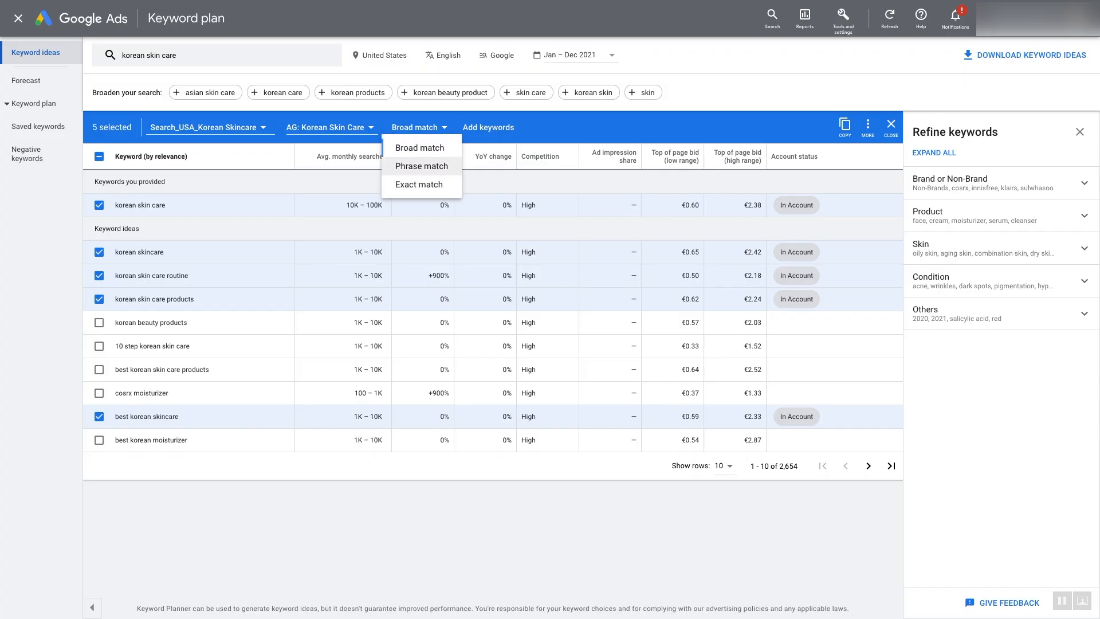
click(421, 165)
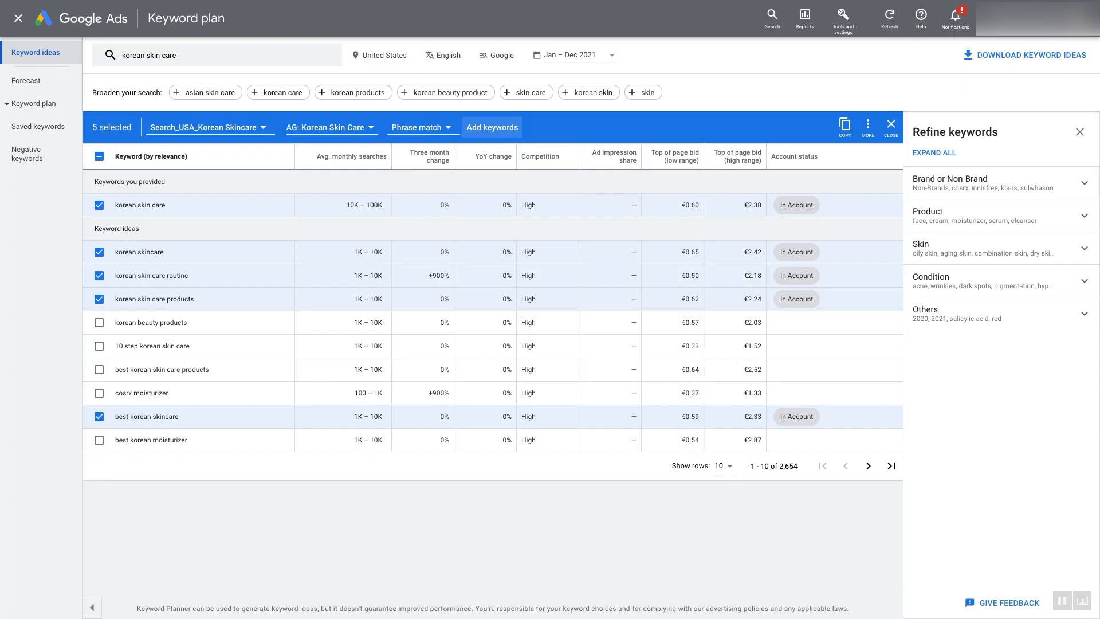
click(492, 128)
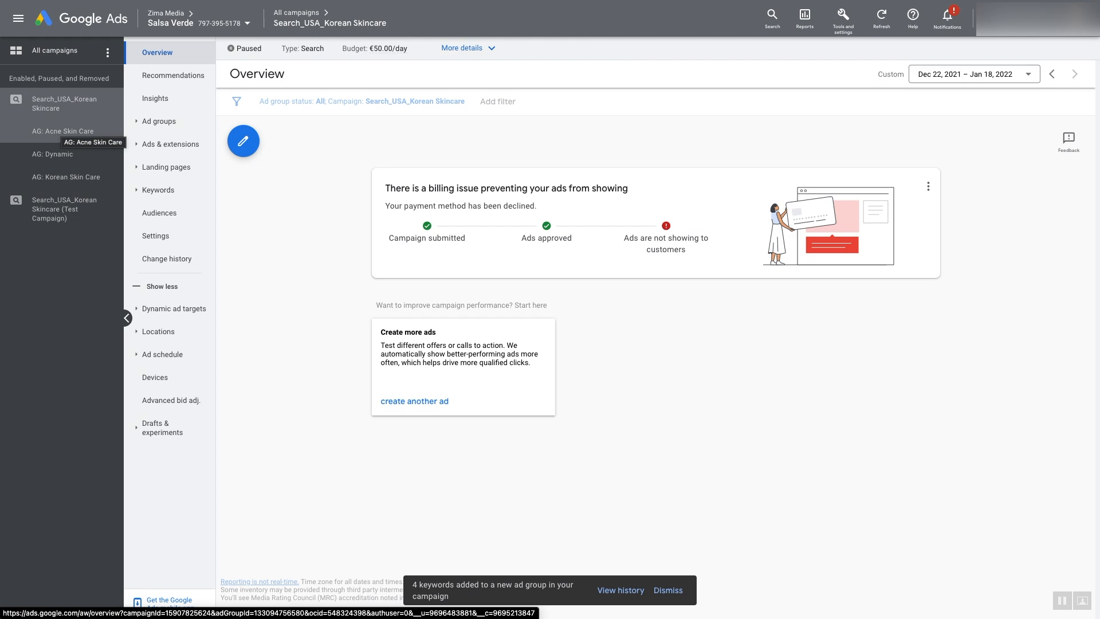
click(62, 131)
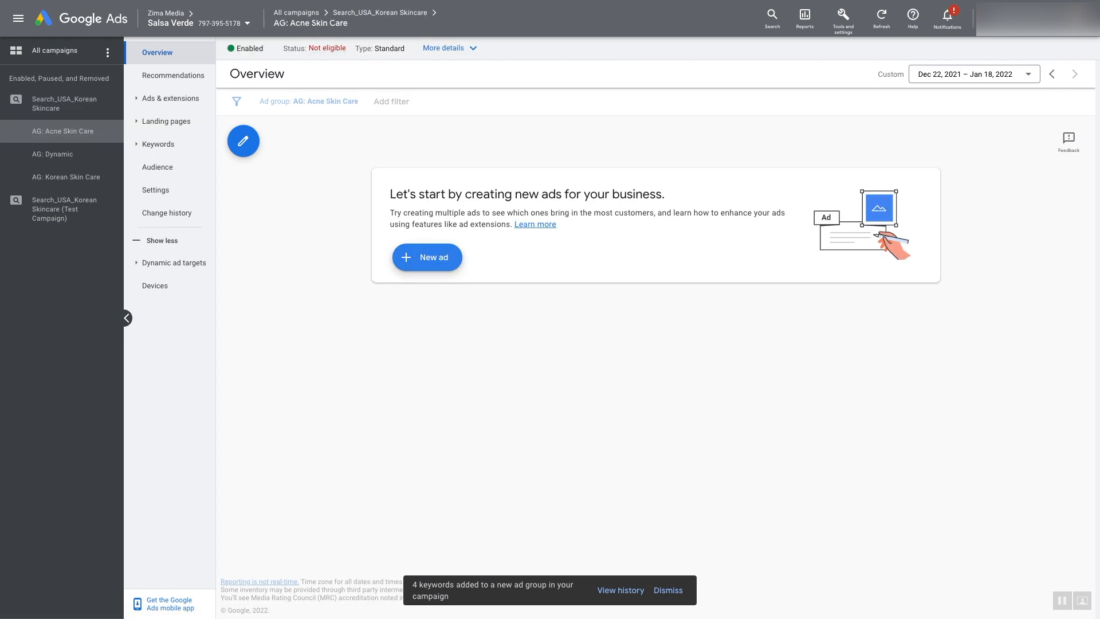
click(427, 257)
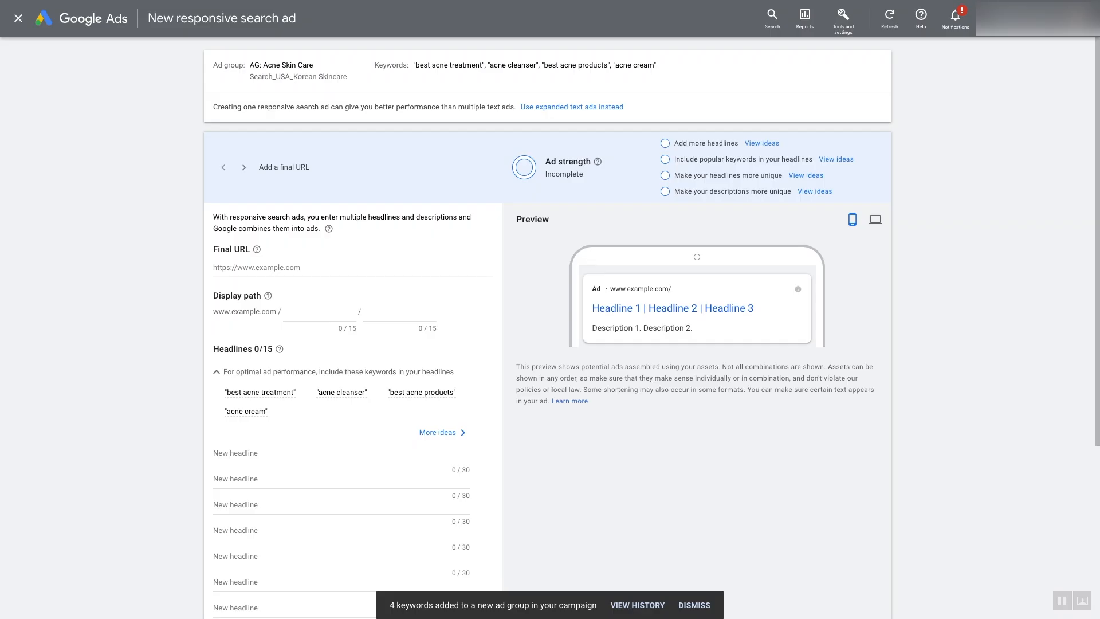
key(ctrl+v)
key(ctrl+z)
text(h)
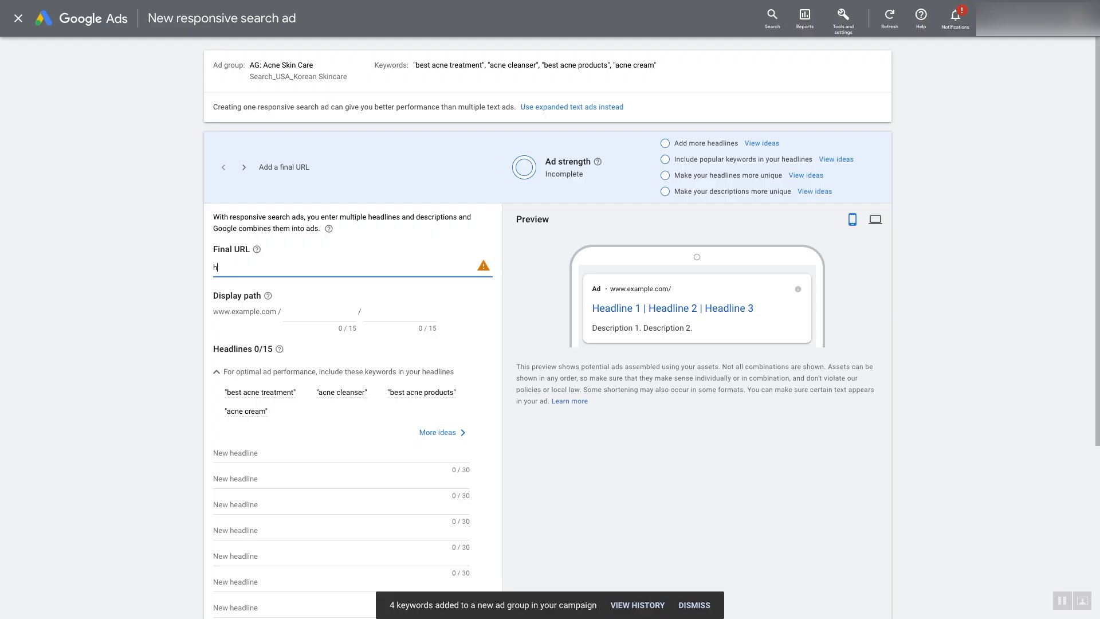
text(ttps:/)
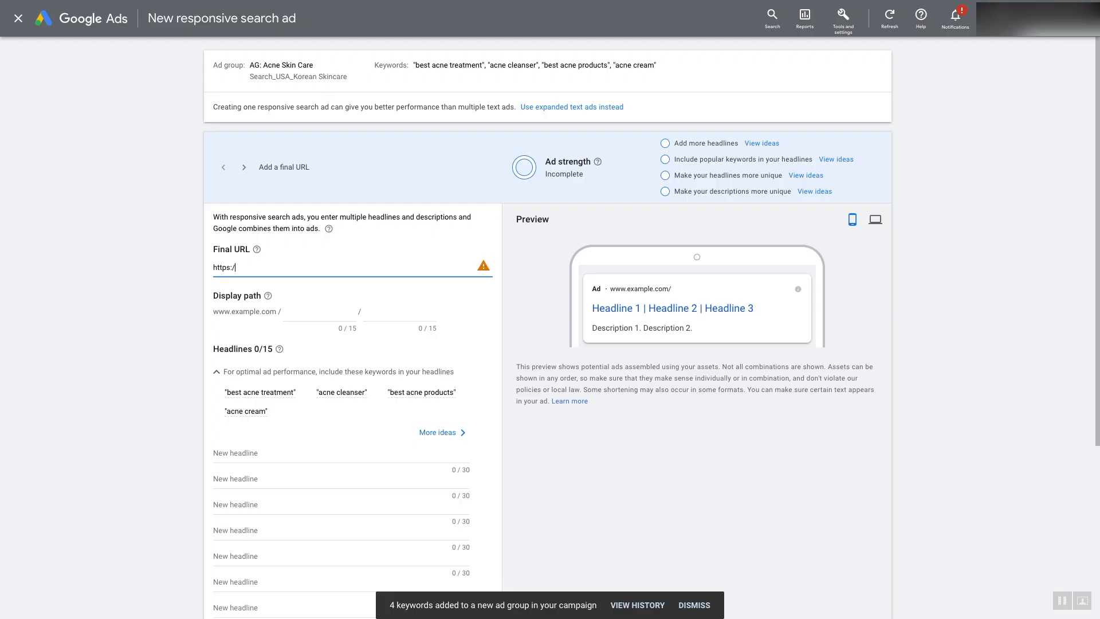
text(/salsaver)
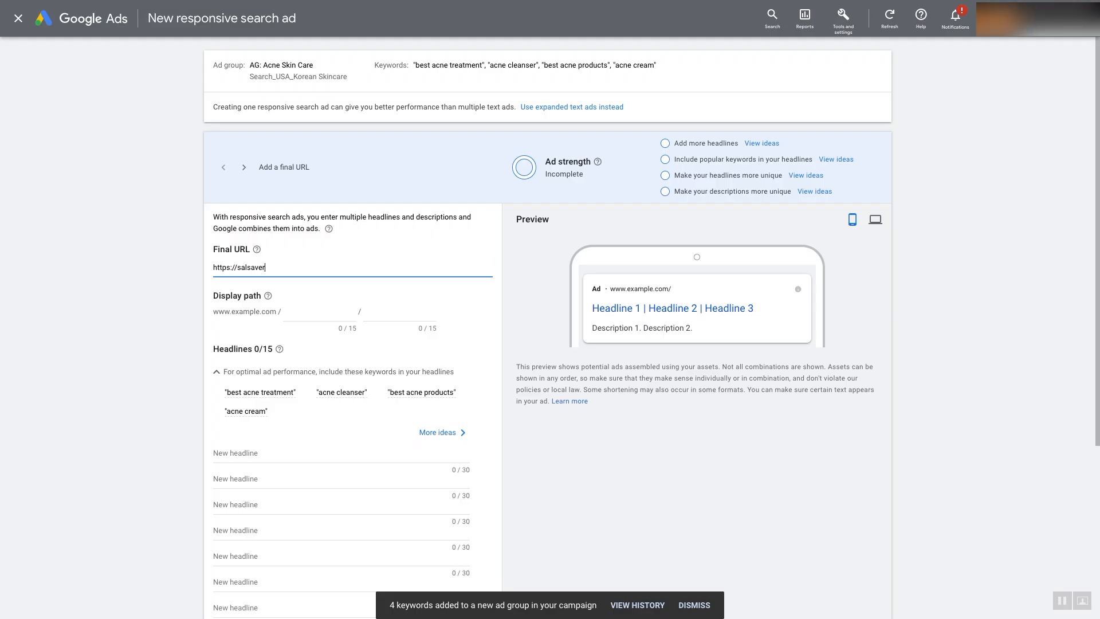
text(de.digital/)
key(Tab)
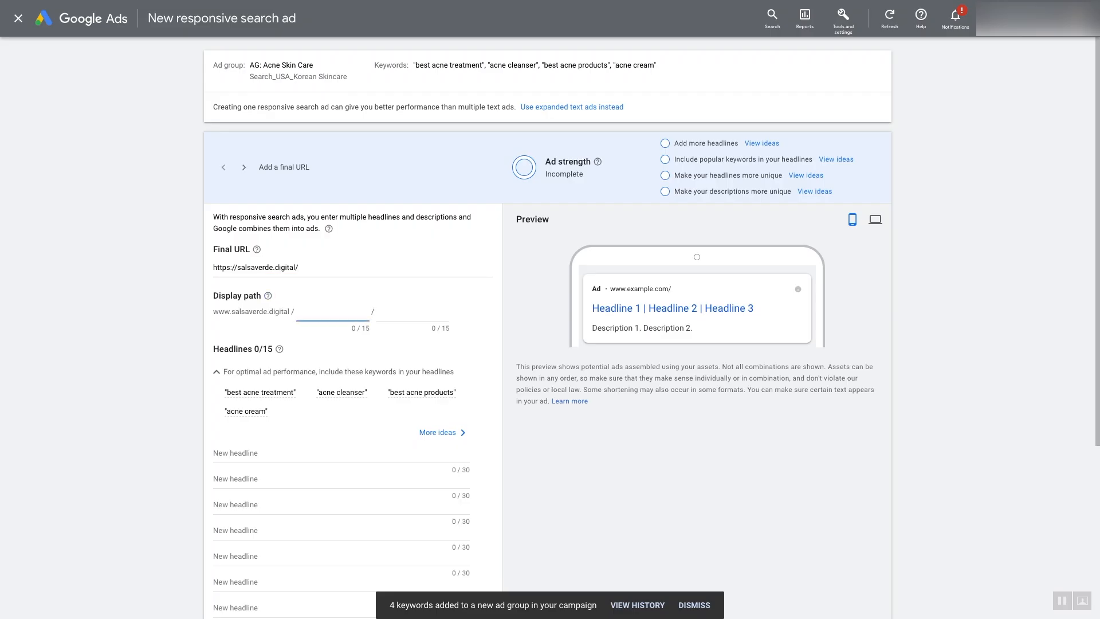
Set the ad's display path to "korean" and "acne-skin-care"
text(korean)
key(Tab)
text(acne-skin-care)
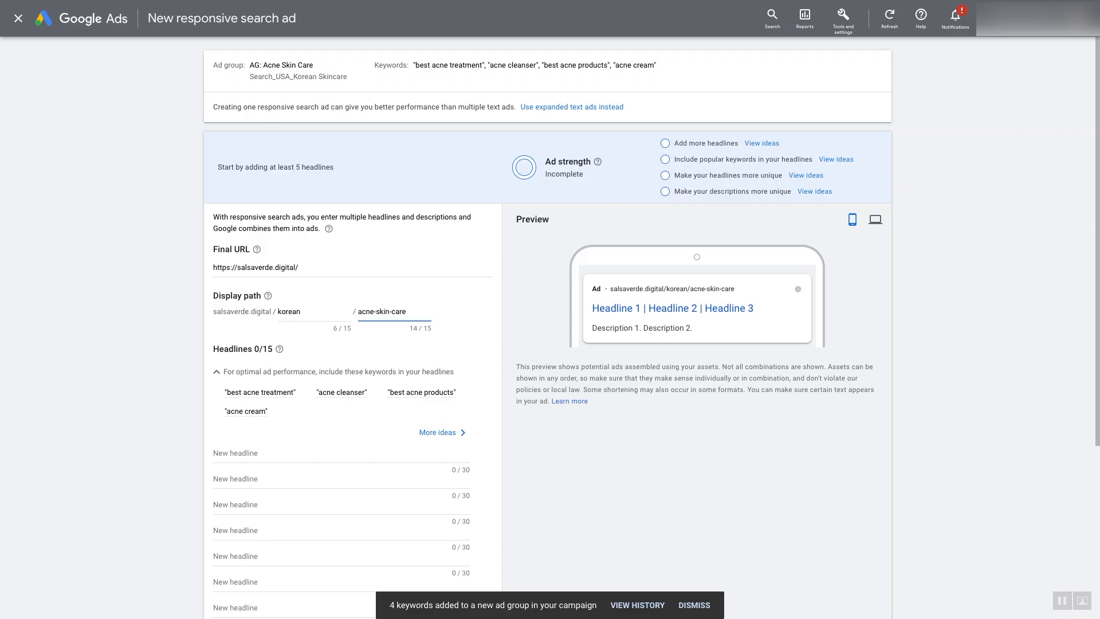
Enter "Korean Skin Care" and "Vegan Korean Skin Care" as the first two headlines of the ad
scroll(548, 332, down, 1)
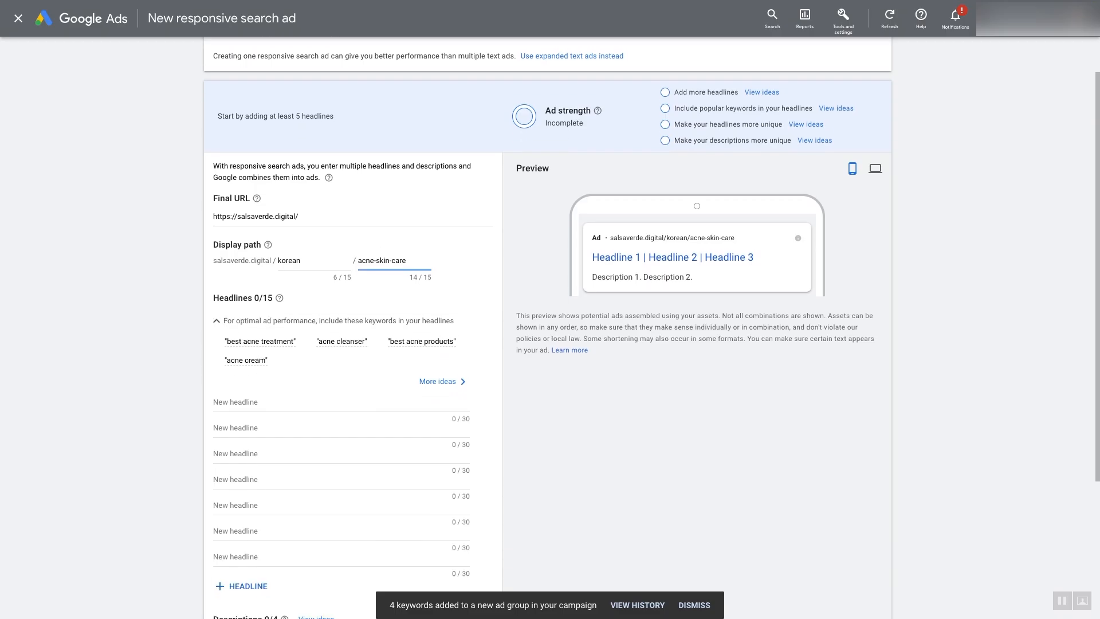
scroll(548, 332, down, 1)
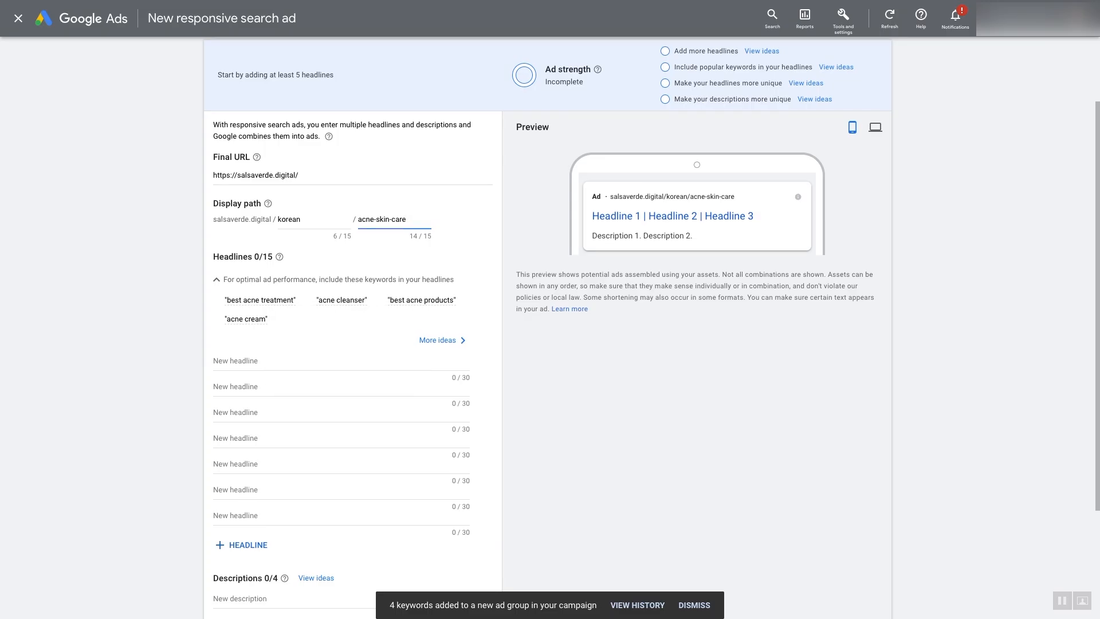
scroll(481, 331, down, 3)
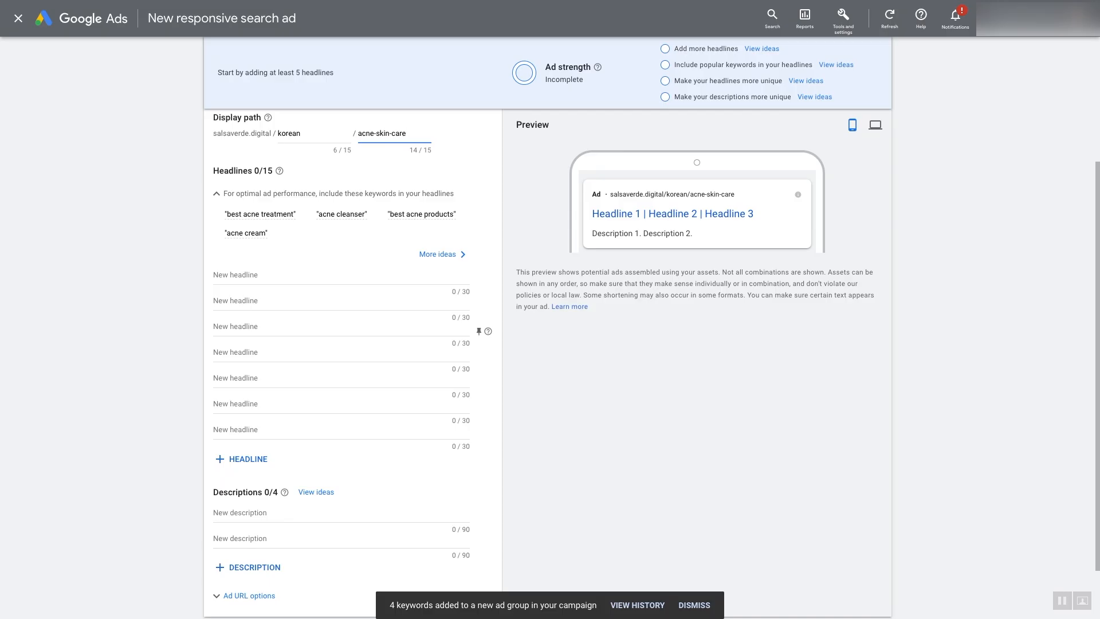
click(342, 275)
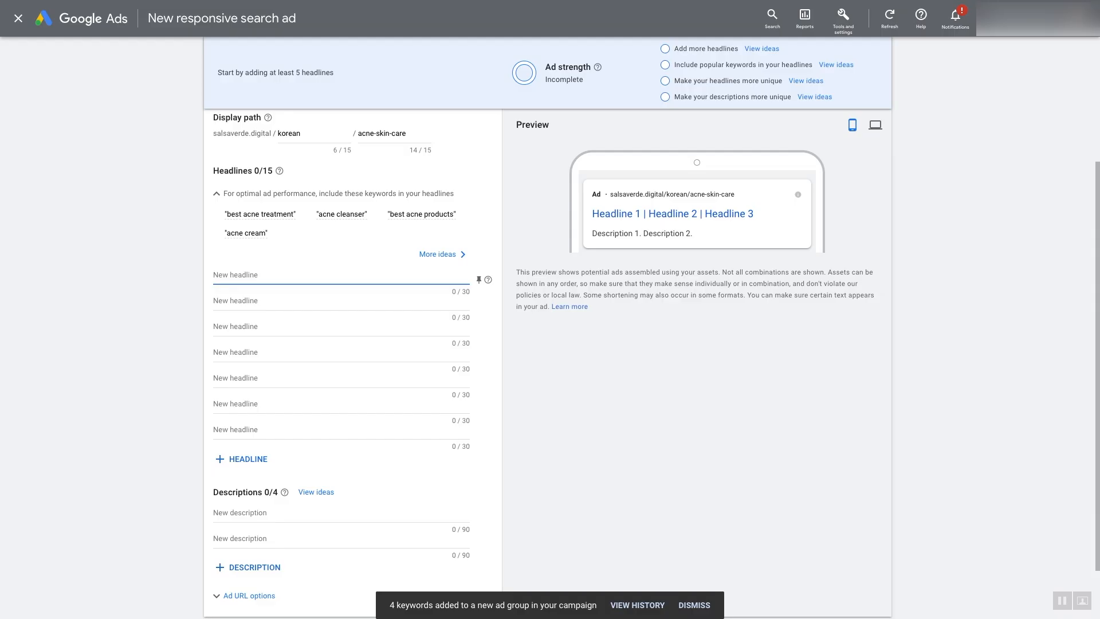
text(Korean Skin Care)
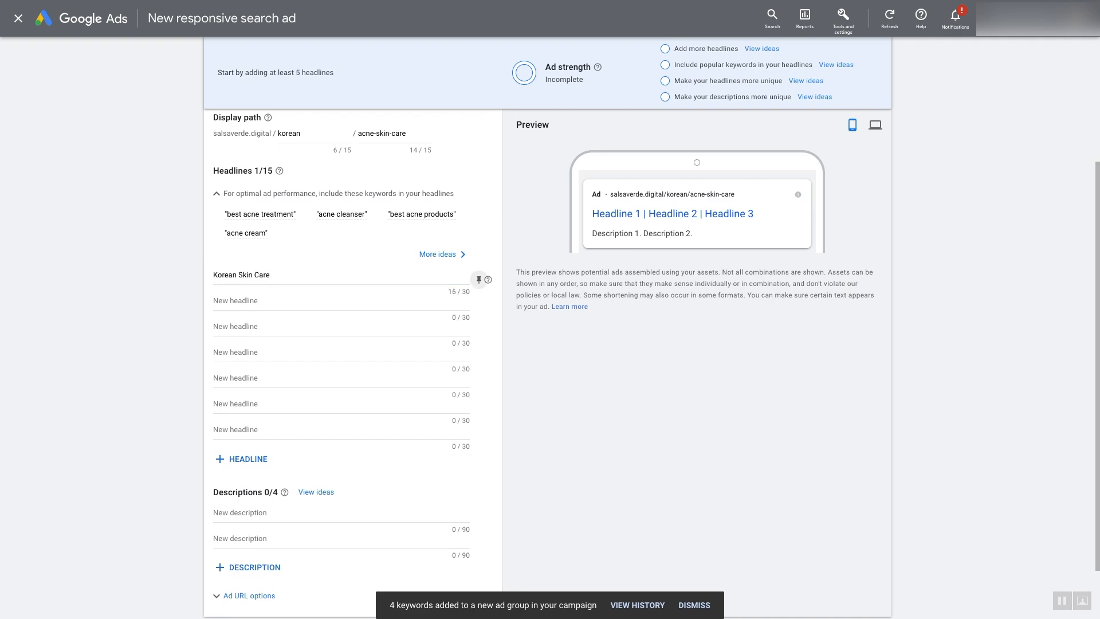
key(Tab)
text(Veg)
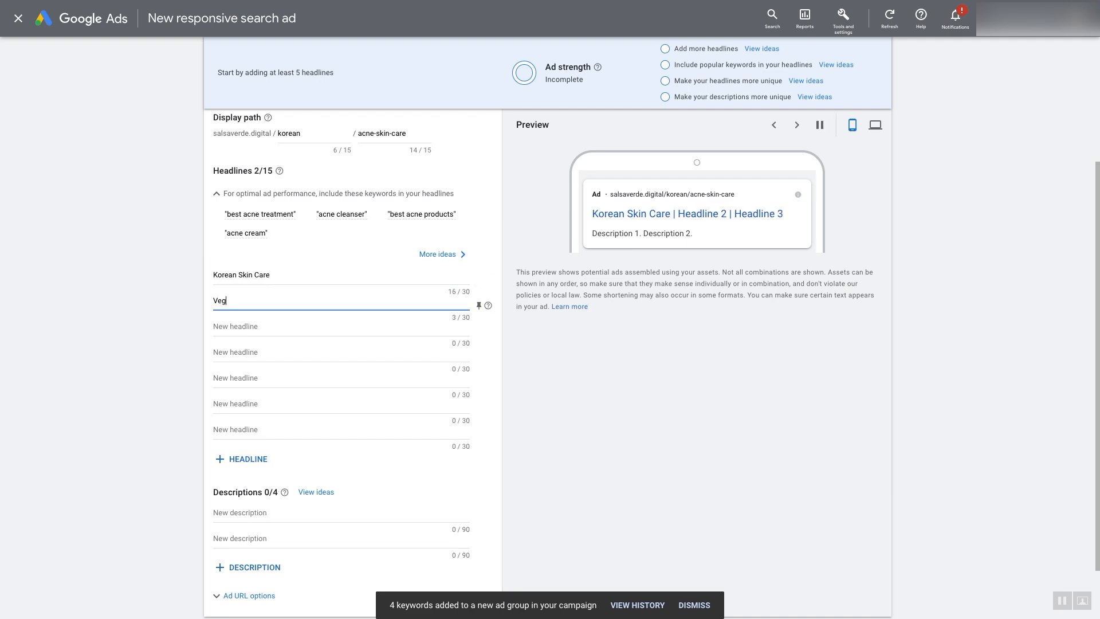
text(an Korean Skin Care)
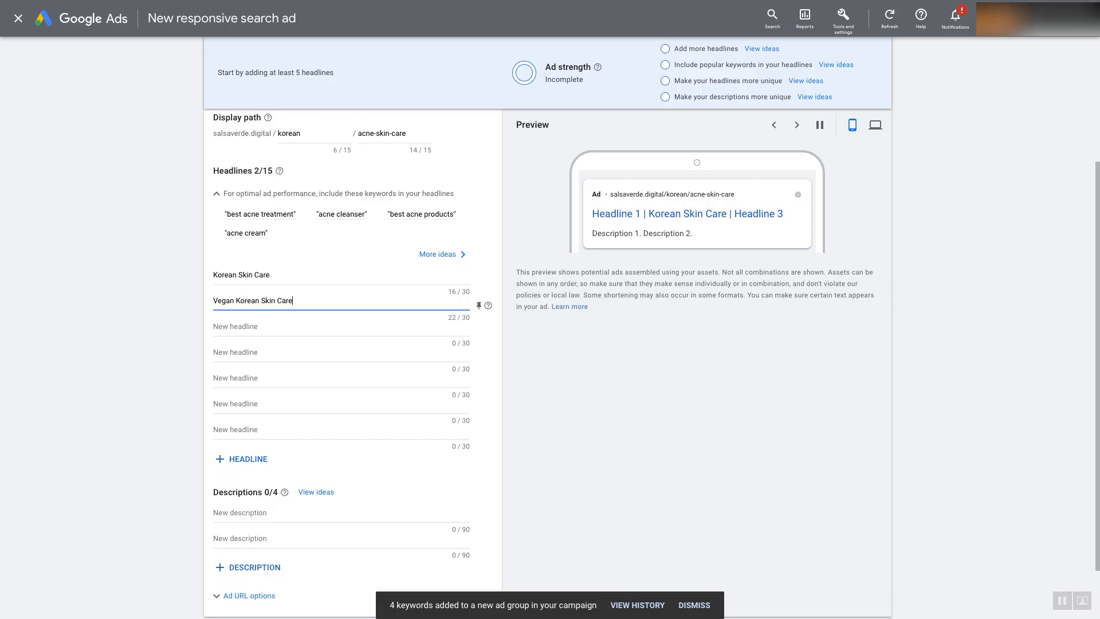
Add the headlines "Salsa Verde - Shop Online", "Shop Now" and "Best Acne Treatments"
key(Tab)
text(Salsa Verde - Shop Online)
key(Tab)
text(Shop Now)
key(Tab)
text(Best Acne Treatments)
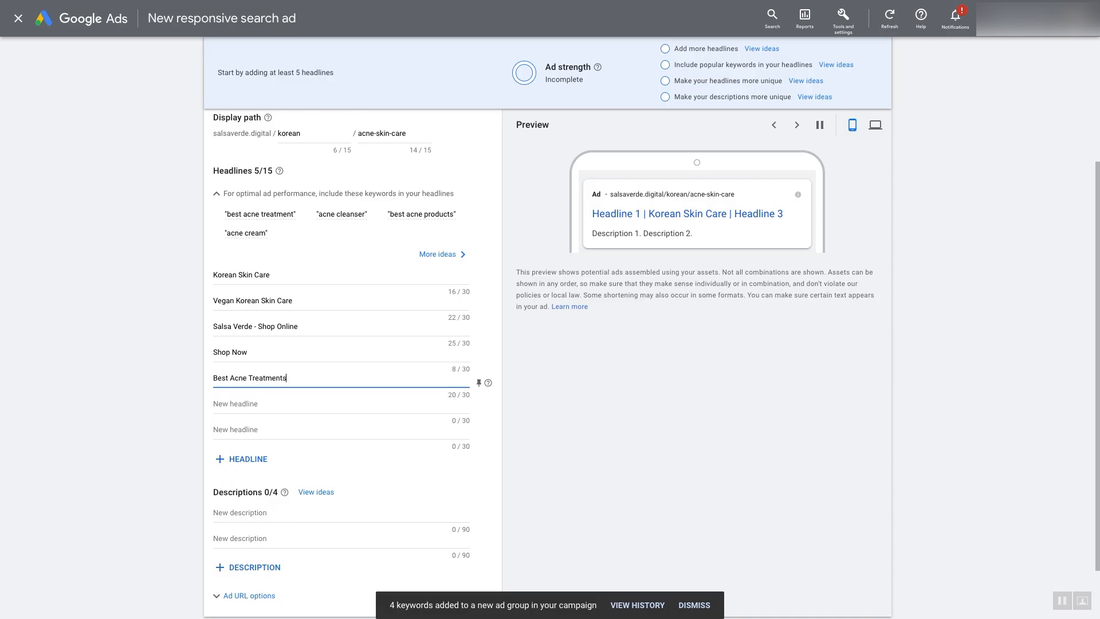
Add "Korean Acne Skin Care" and "Acne Cleansers & Creams" as the sixth and seventh headlines
key(Tab)
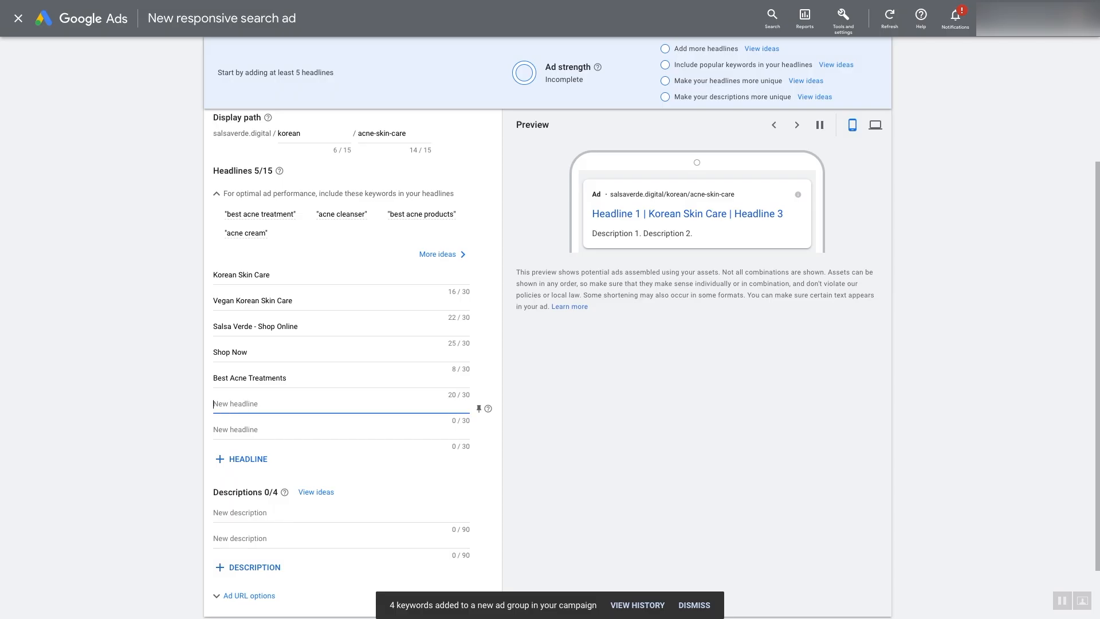
text(Korean Acne Skin Care)
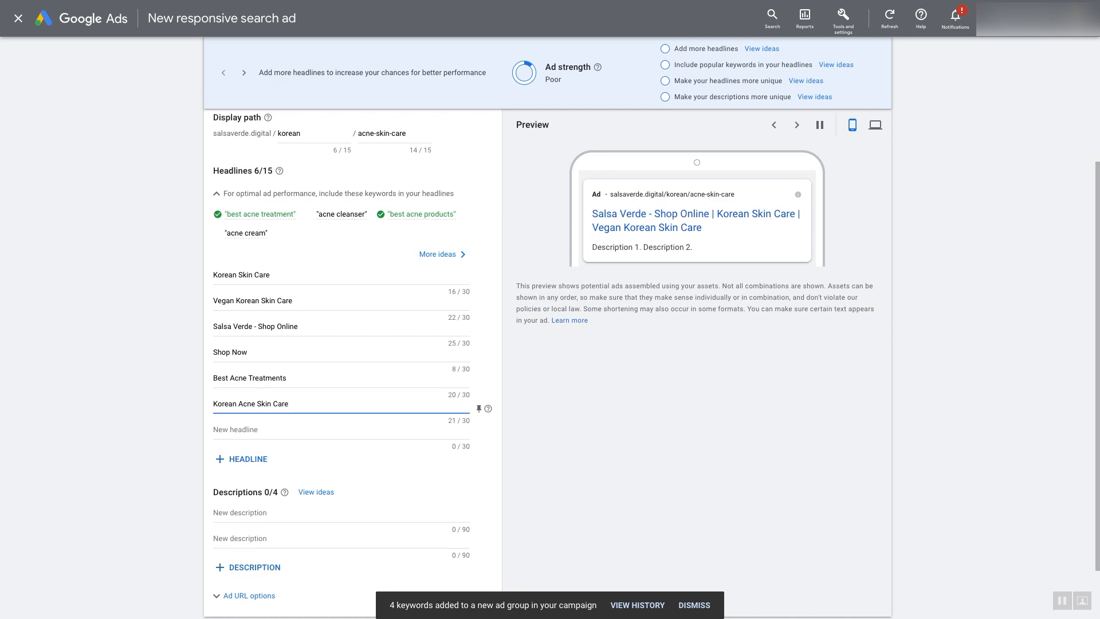
click(235, 430)
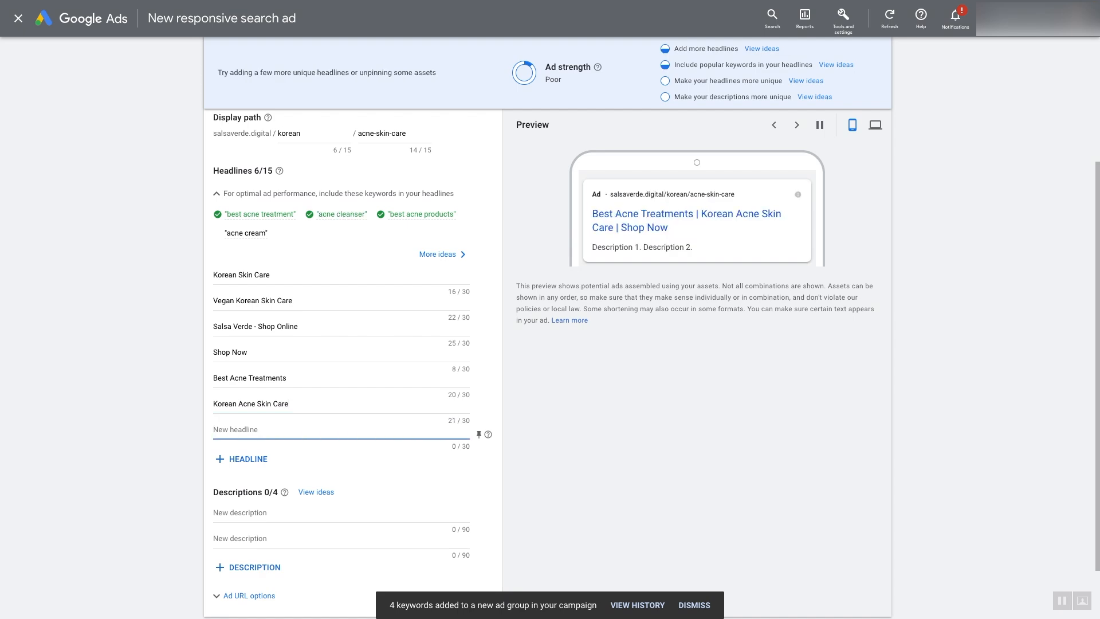
text(Acne)
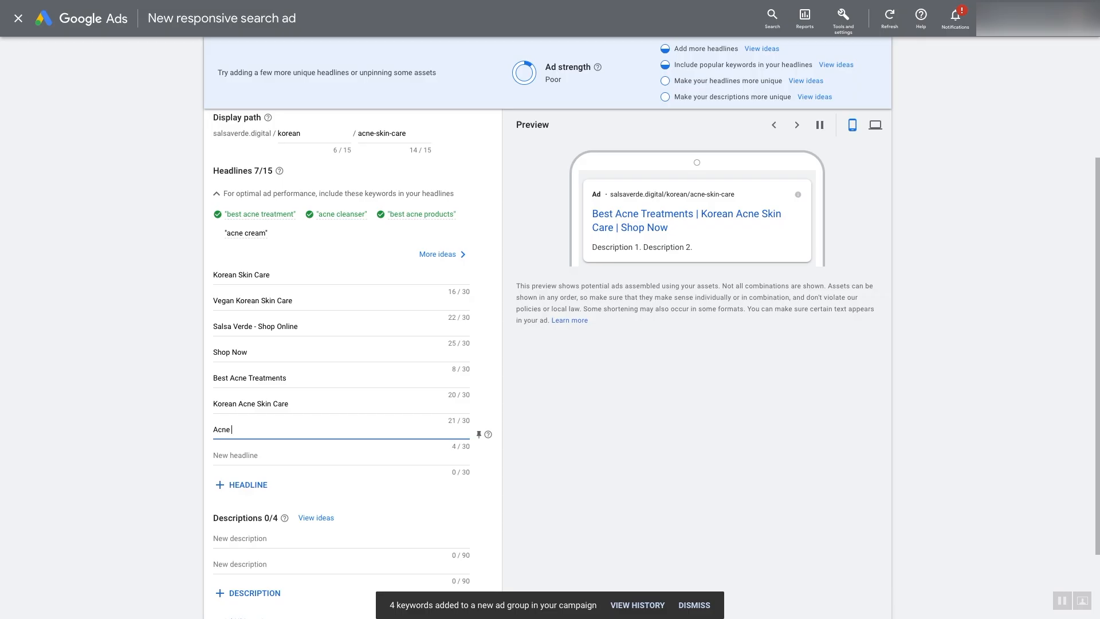
text( Cleansers & Creams)
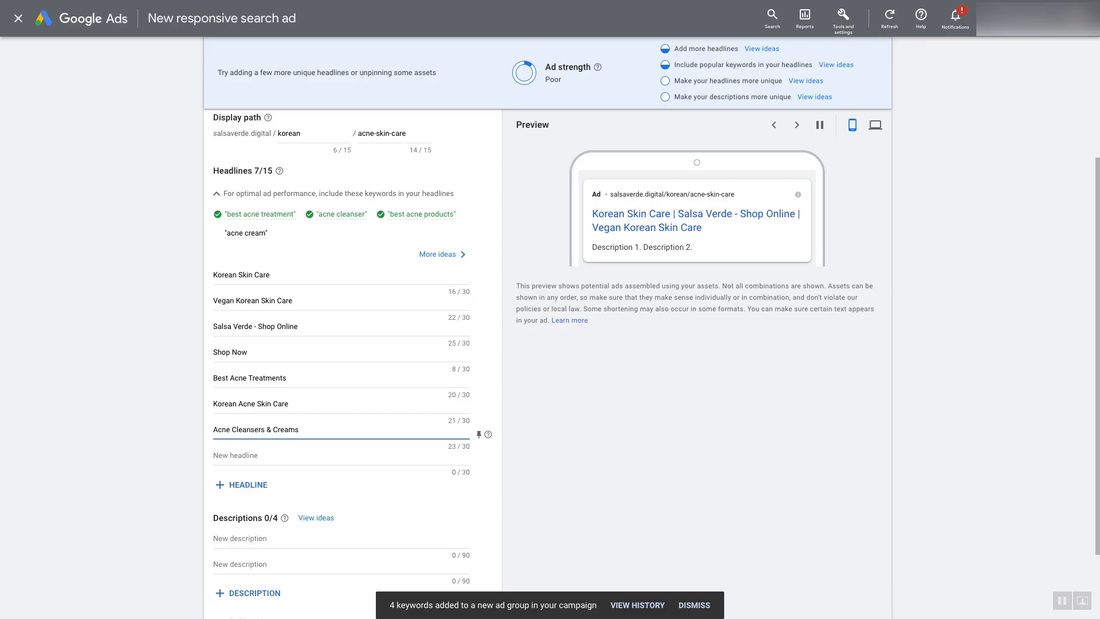
Add "Shop Now & Get Free Shipping" and "Curelty-Free Skin Care" as the eighth and ninth headlines
click(275, 455)
text(Shop Now)
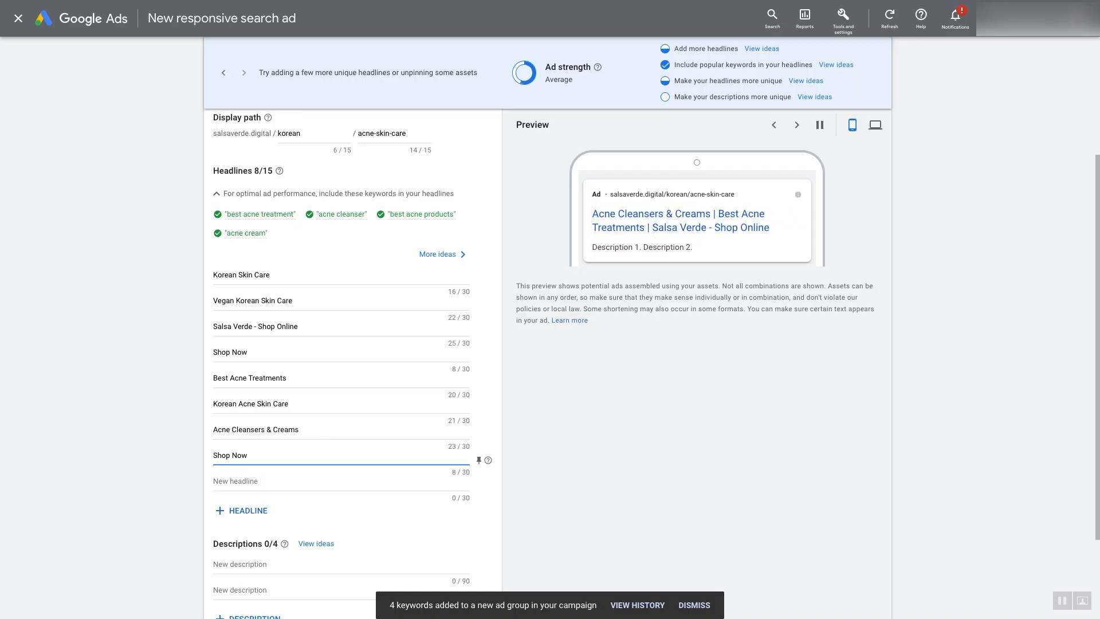
text( & Get Free Shi)
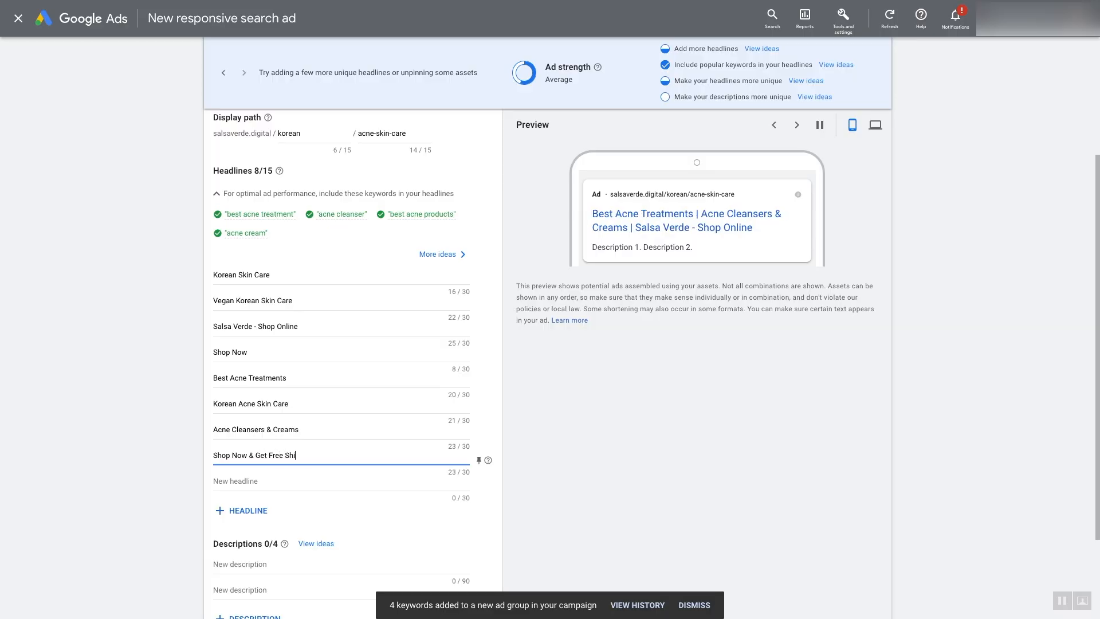
text(pping)
click(236, 482)
text(Curelty-)
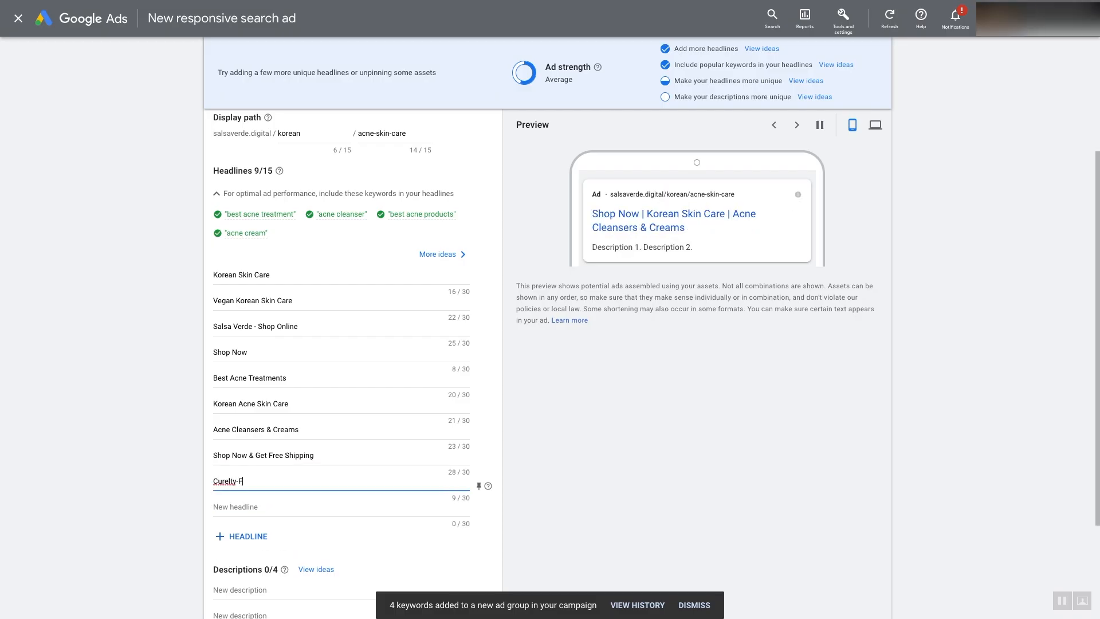
text(Free Skin Care)
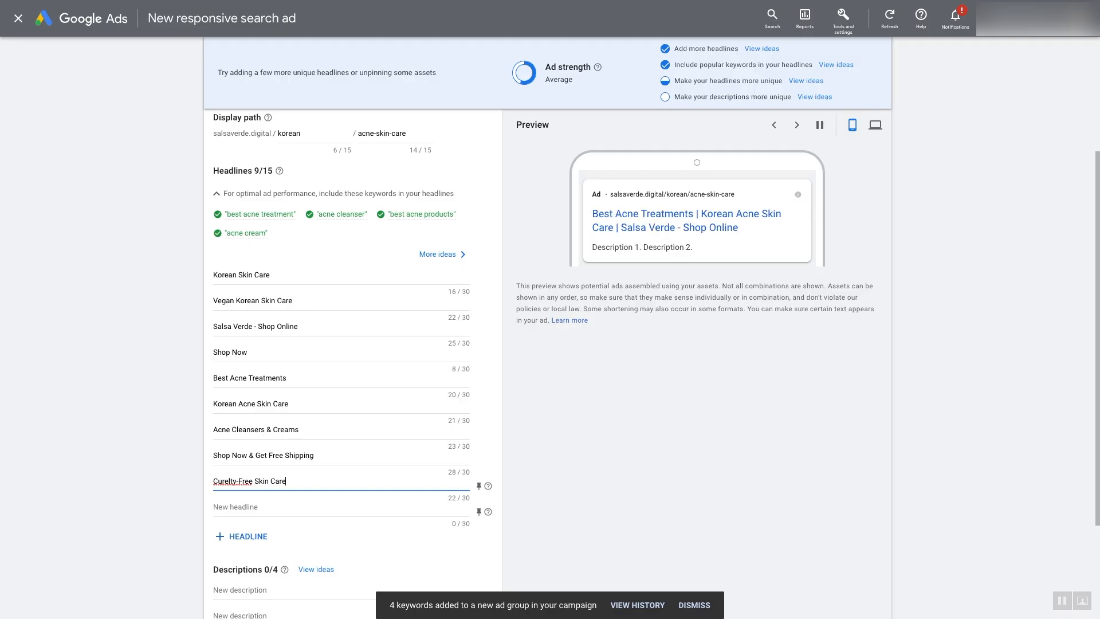
Add "Salsa Verde - Korean Skincare" and "Help Your Skin Glow" as the tenth and eleventh headlines
click(236, 507)
text(Salsa V)
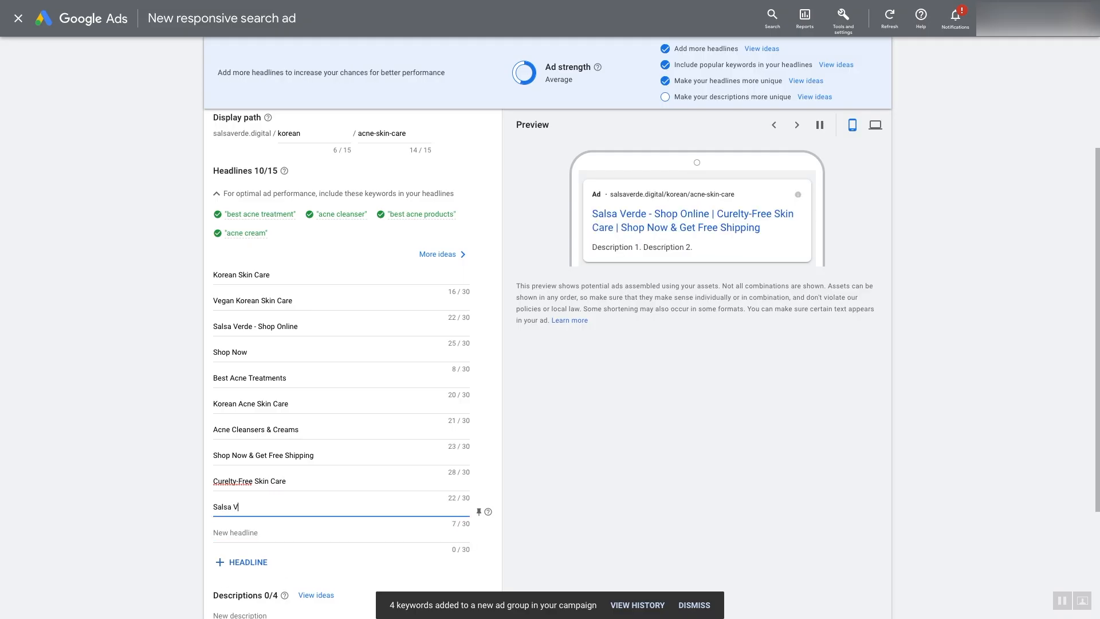
text(erde - K)
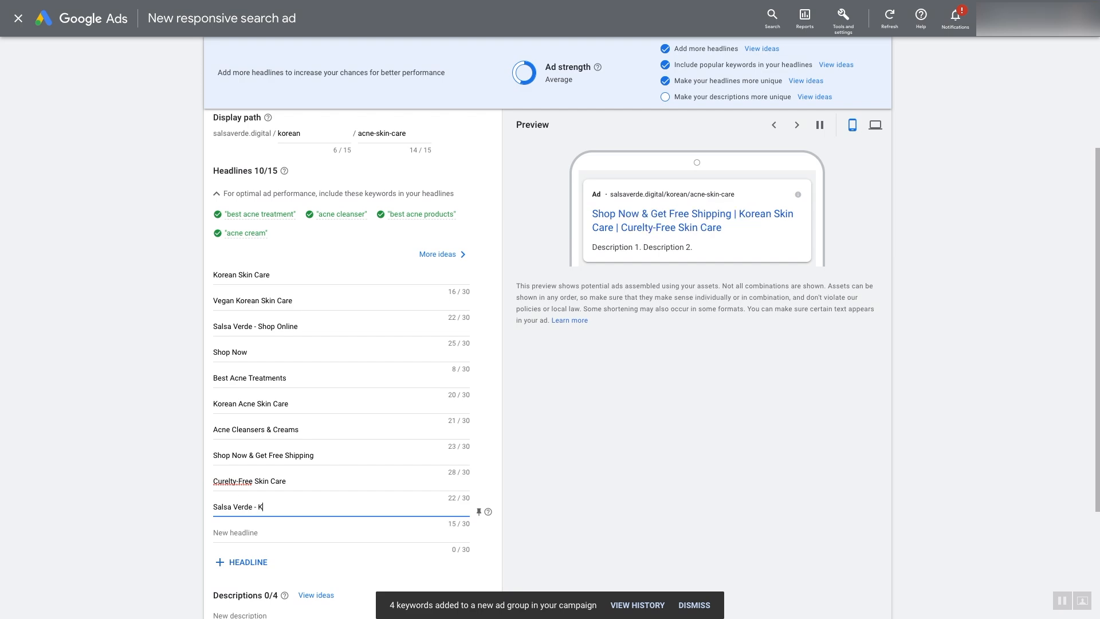
text(orean Skincare)
click(236, 532)
text(H)
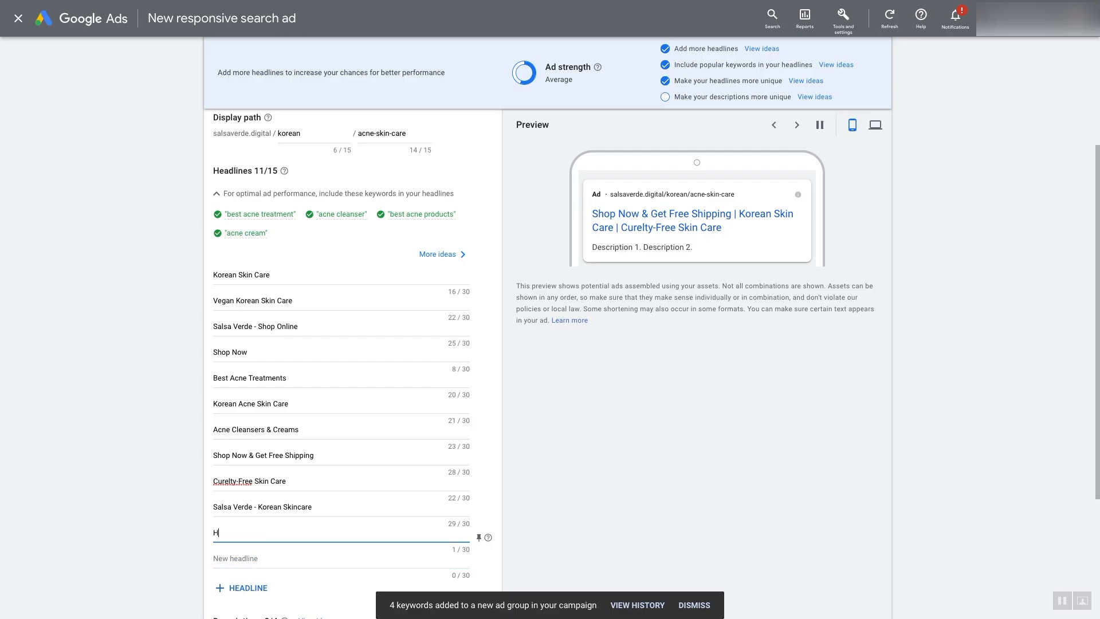
text(elp Your Skin)
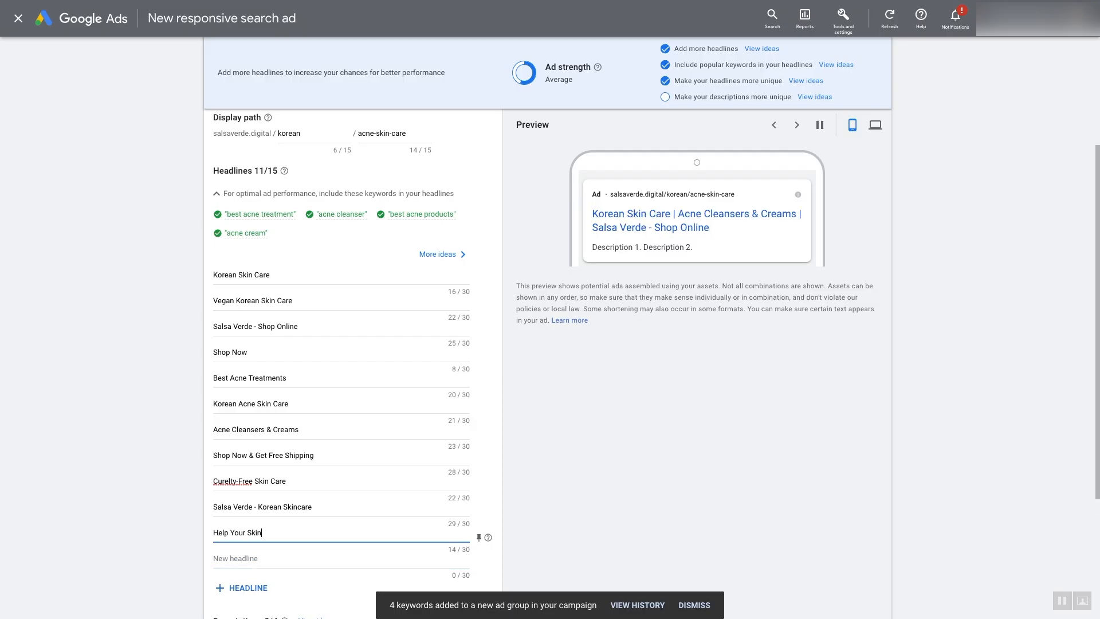
text( Glow)
Add "Top-Selling Korean Skin Care" as the twelfth headline of the responsive search ad
click(235, 558)
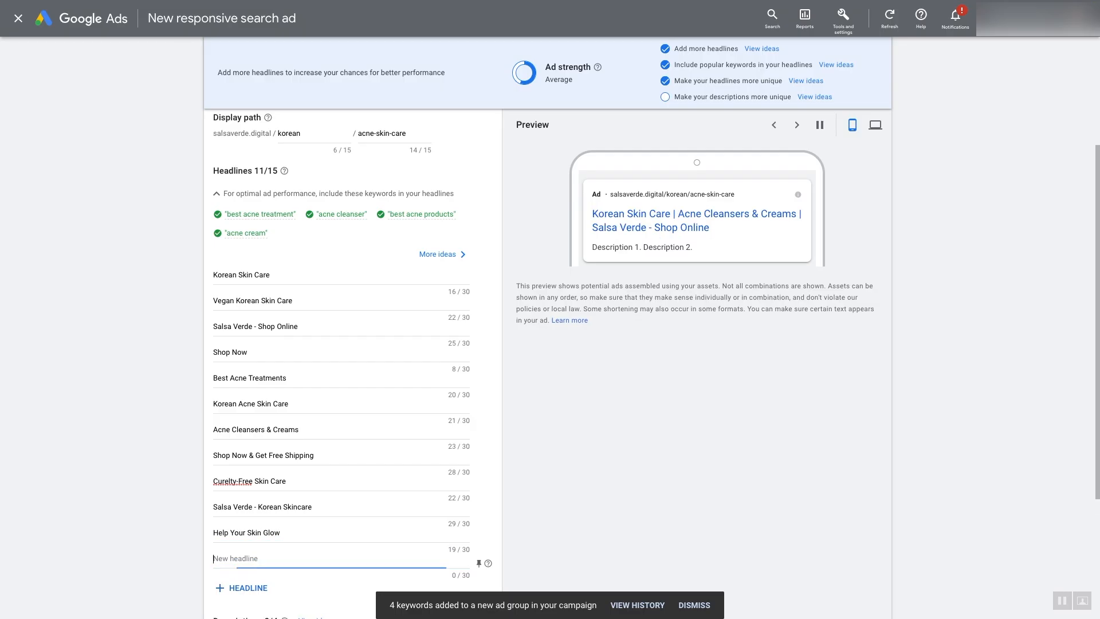
text(Top-)
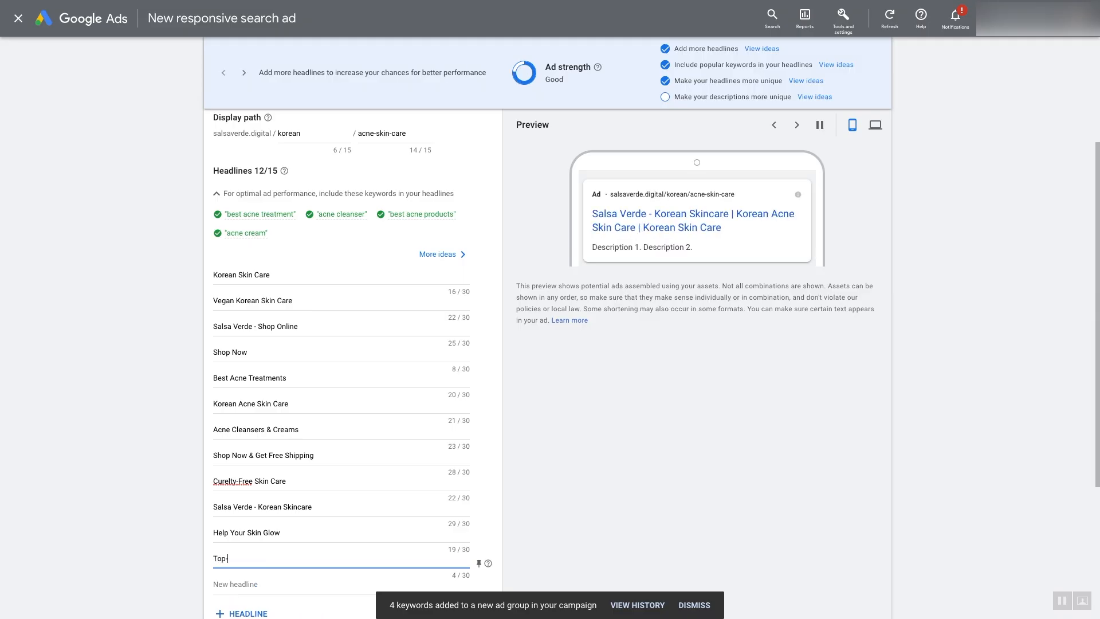
text(Selling Korean Skin Care)
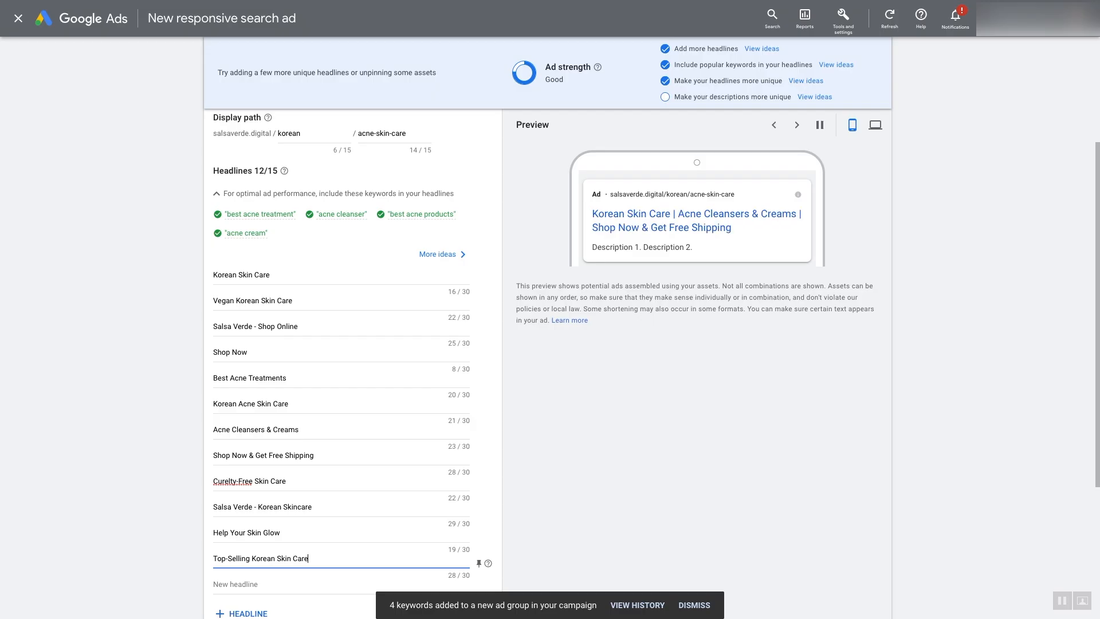
Enter the first description "Do You Strive to Have Healthy & Radiant Skin? Shop Our Vegan Acne Skincare Products!"
scroll(240, 569, down, 1)
scroll(240, 569, down, 4)
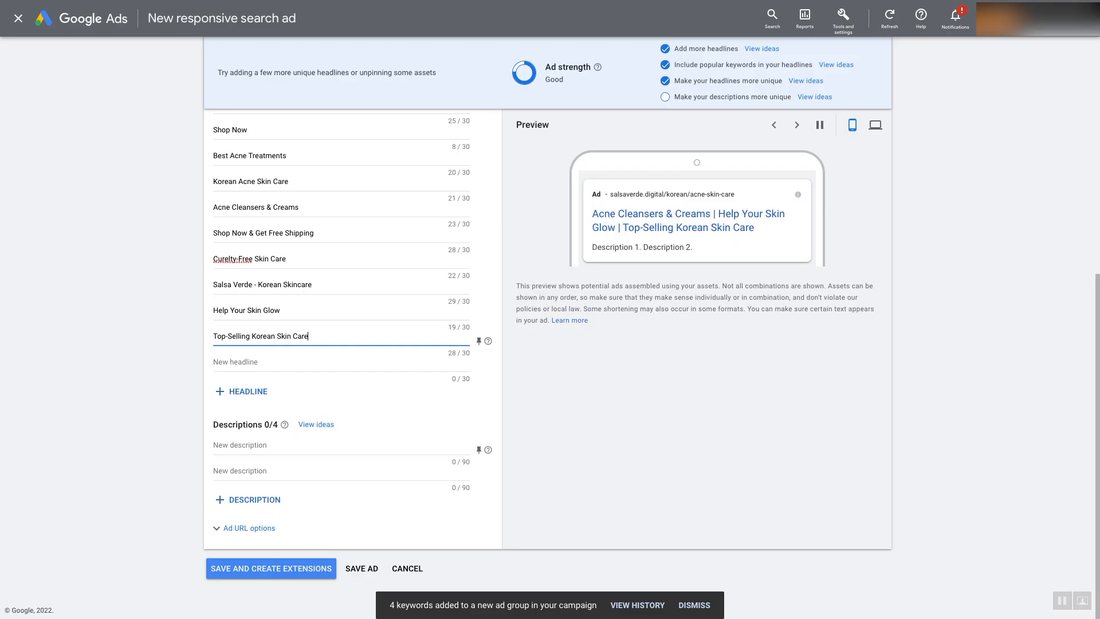
click(258, 445)
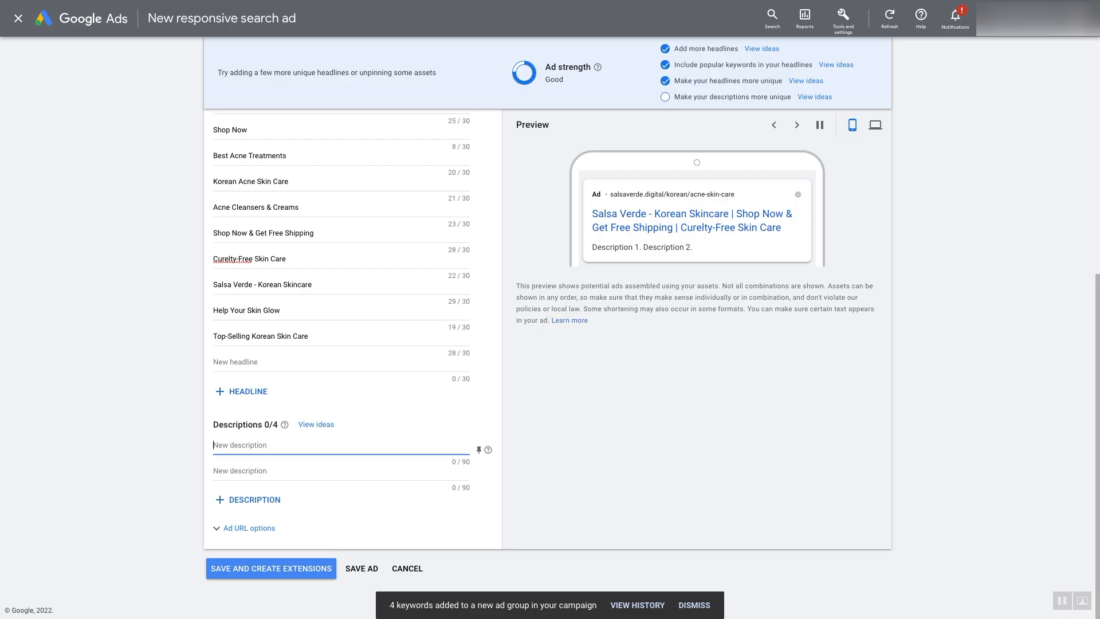
text(Do You Strive to Have Healt)
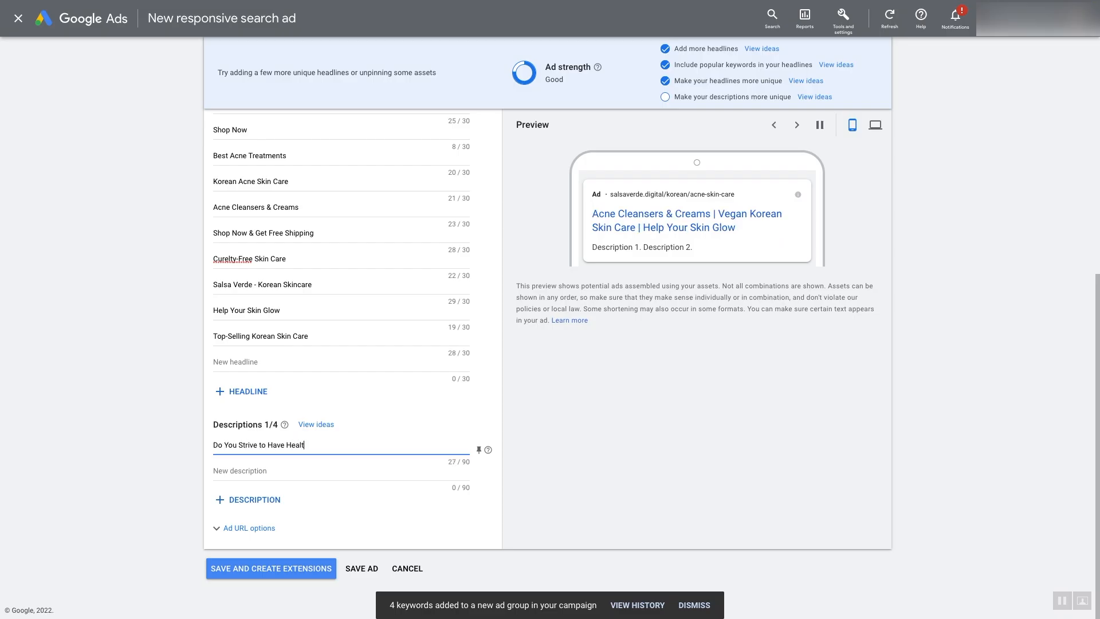
text(hy & Radian)
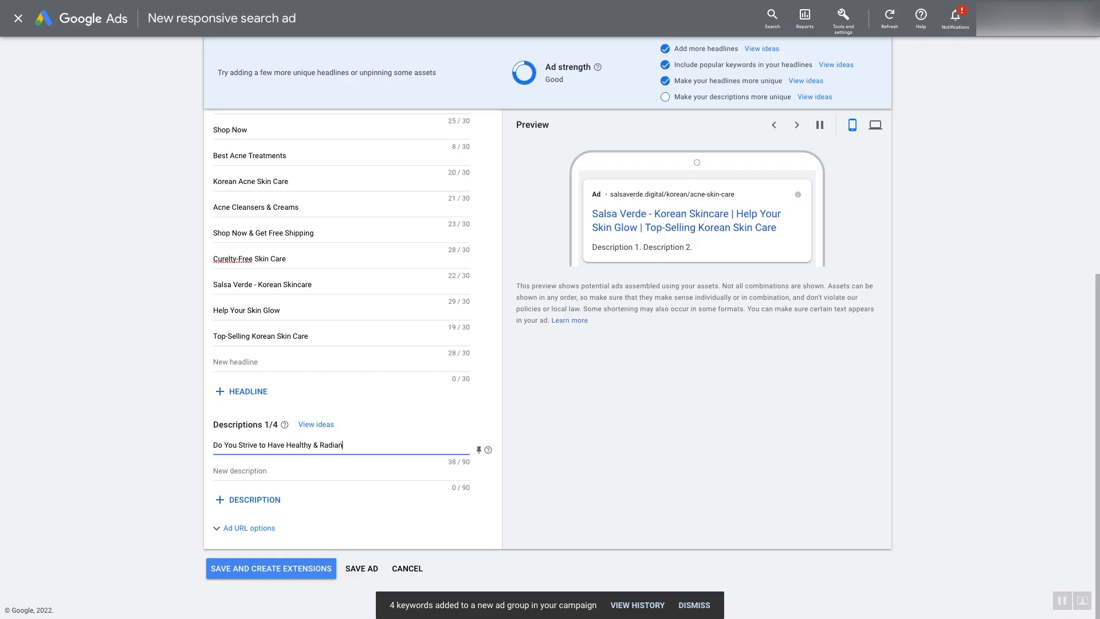
text(t Skin? Shop Our)
text( Vegan An)
text(ce Skincare)
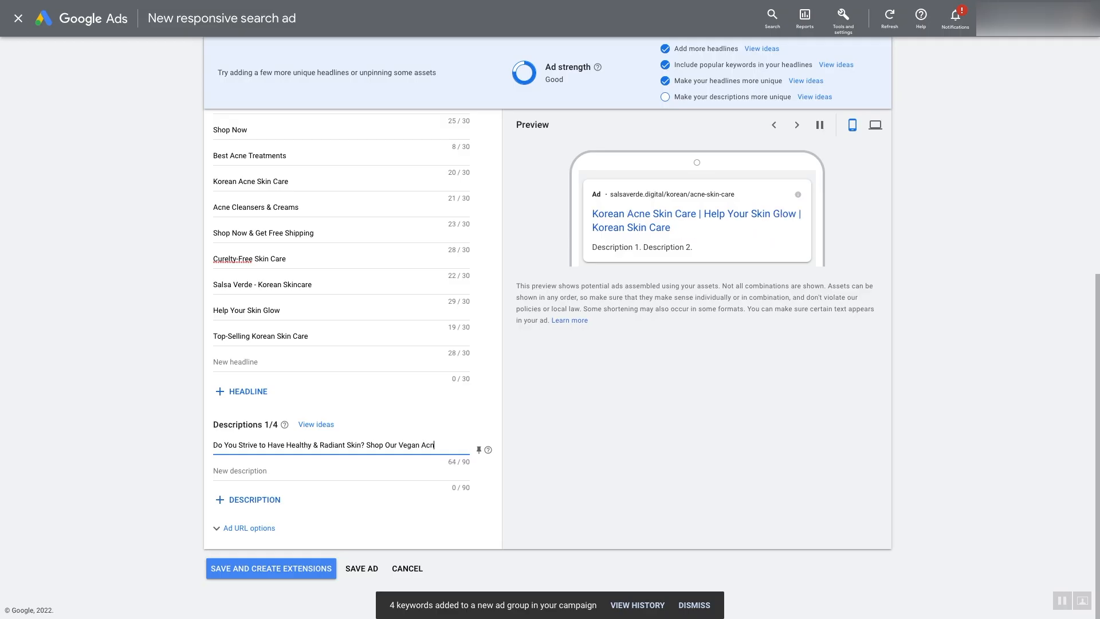
text( Products!)
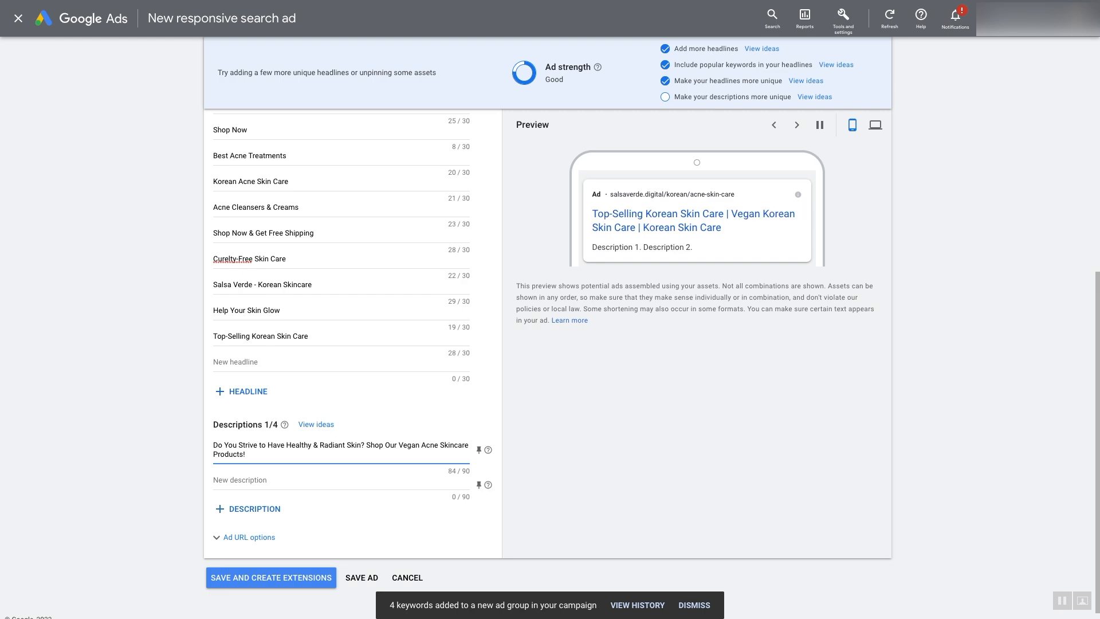
Enter the second description "Salsa Verde Is Cruelty-Friendly Skincare Brand Offering the Best Korean Acne Treatments!"
click(241, 480)
text(Sals)
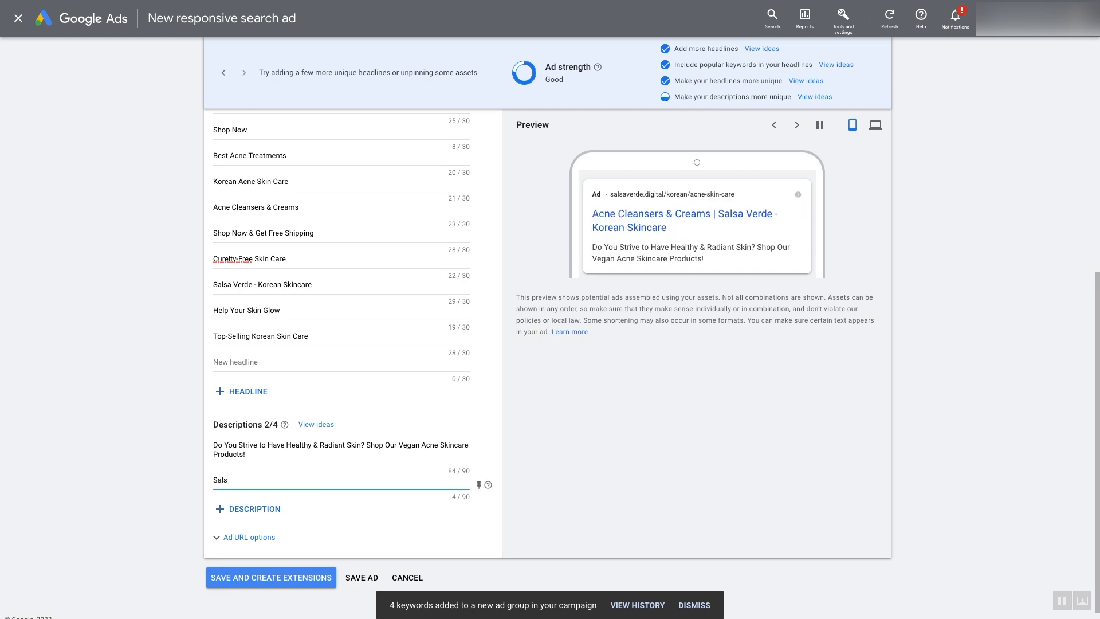
text(a Verde Is Crue)
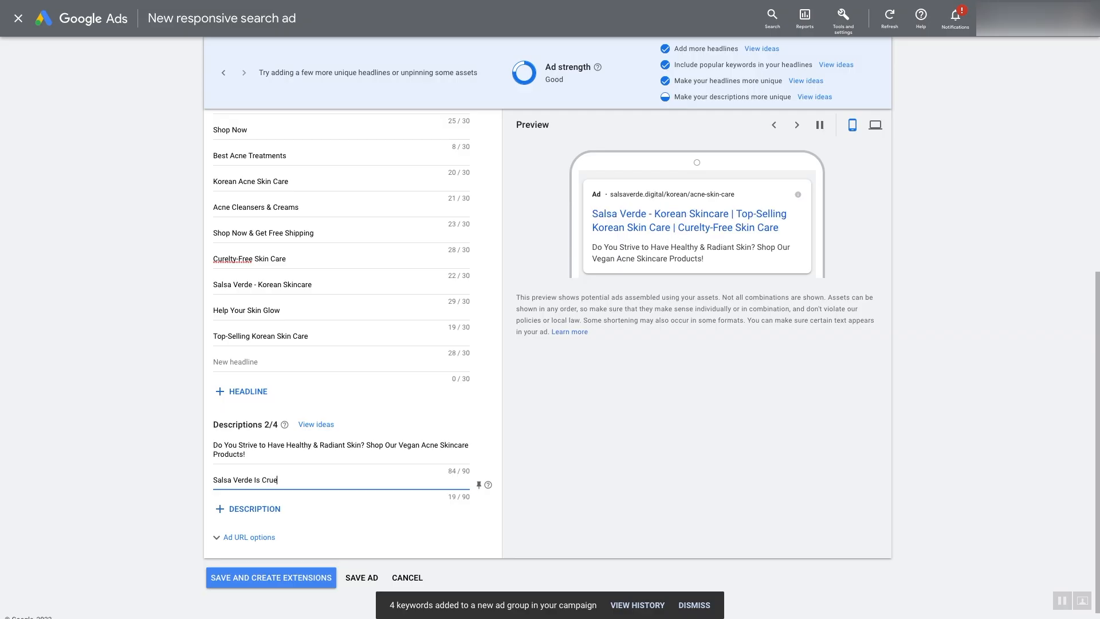
text(lty-Friendly Skincare)
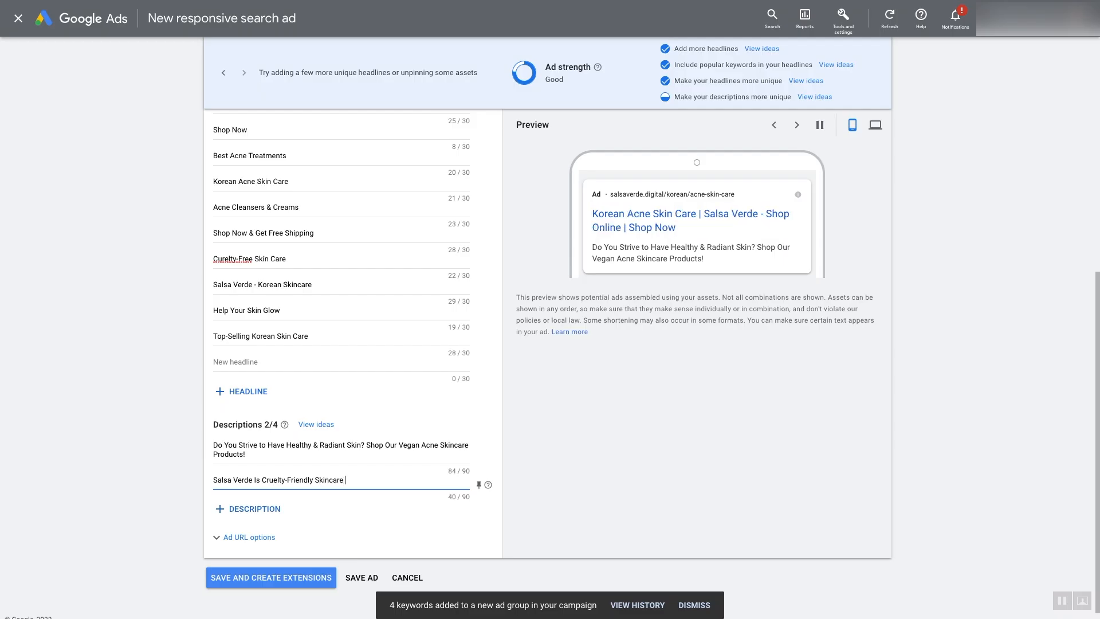
text( Brand Offering the Best Korean Ace)
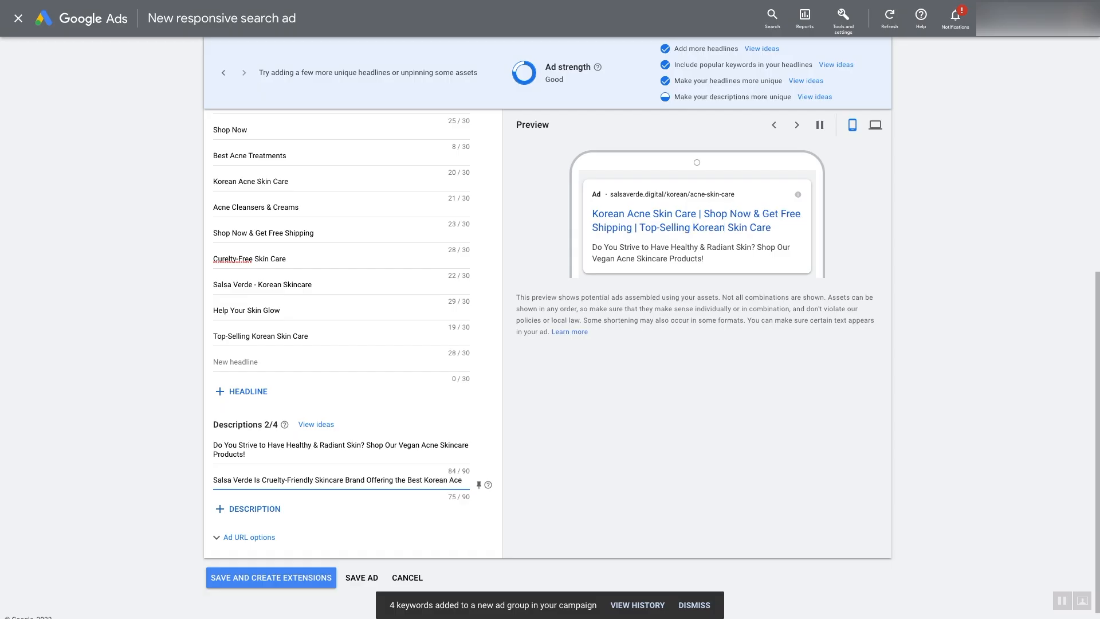
text(e Treatments)
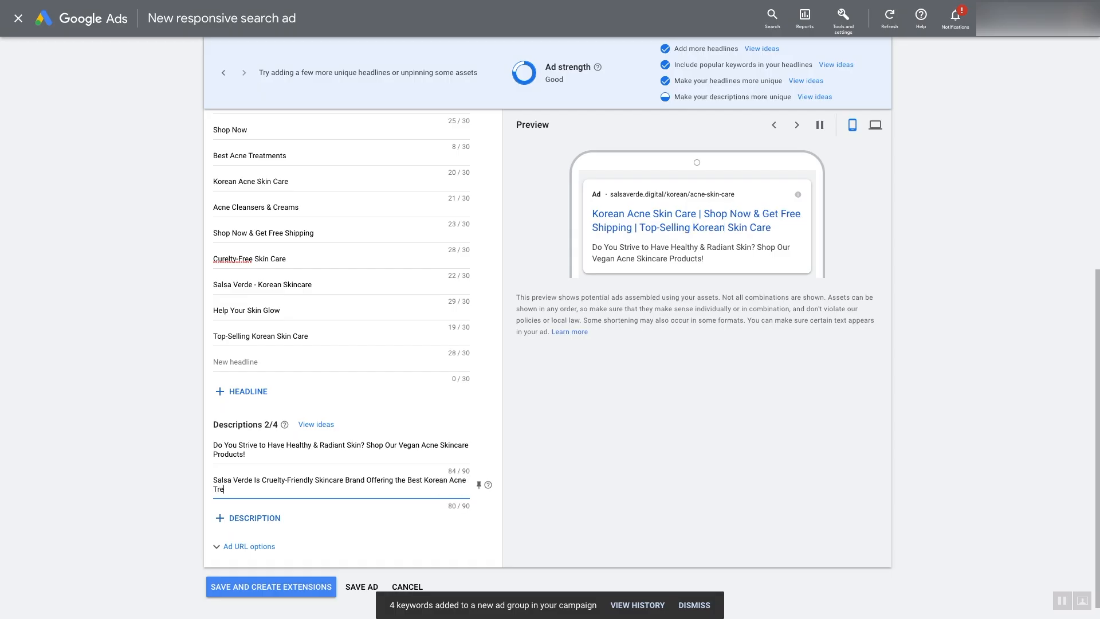
text(!)
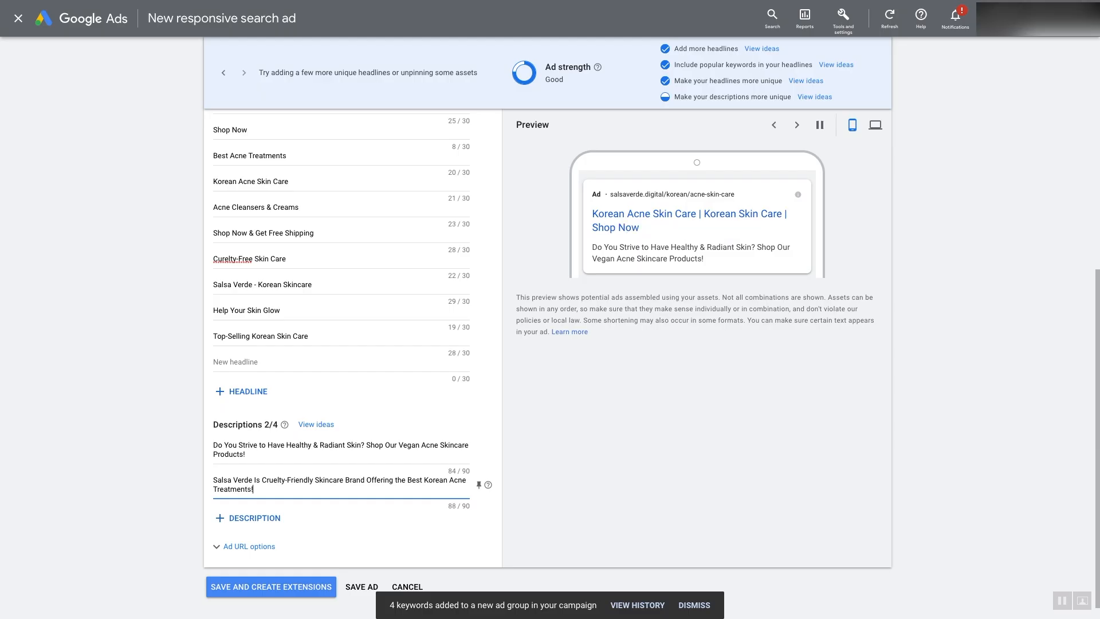
Add a third description reading "Top-Selling Korean Skincare Products. Acne Creams & Cleansers. Free Shipping. Show Now!"
click(248, 518)
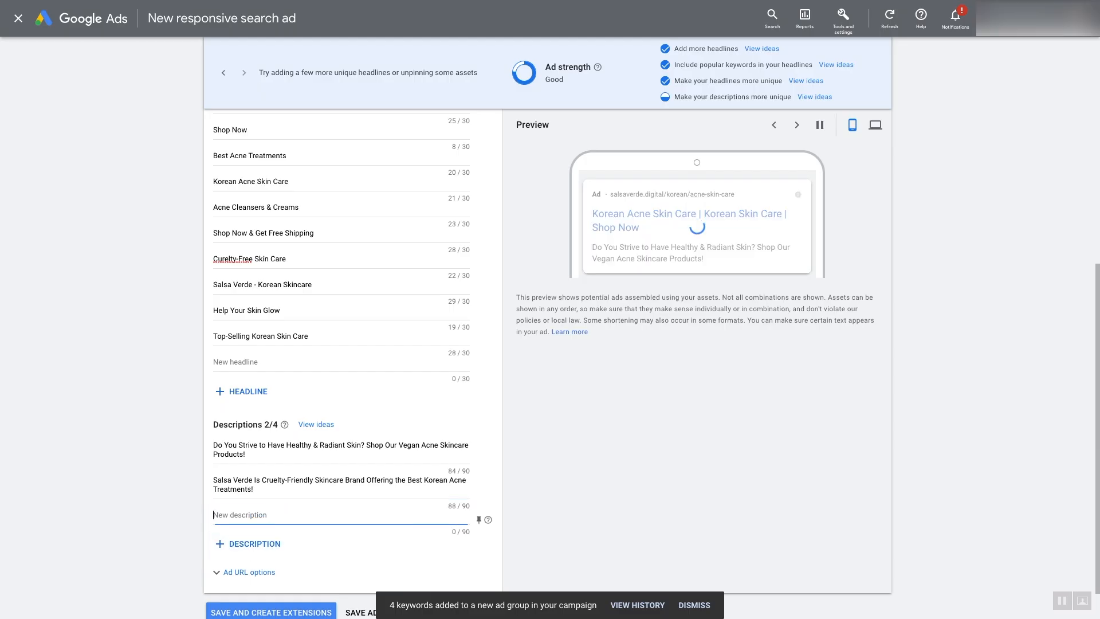
text(Top-)
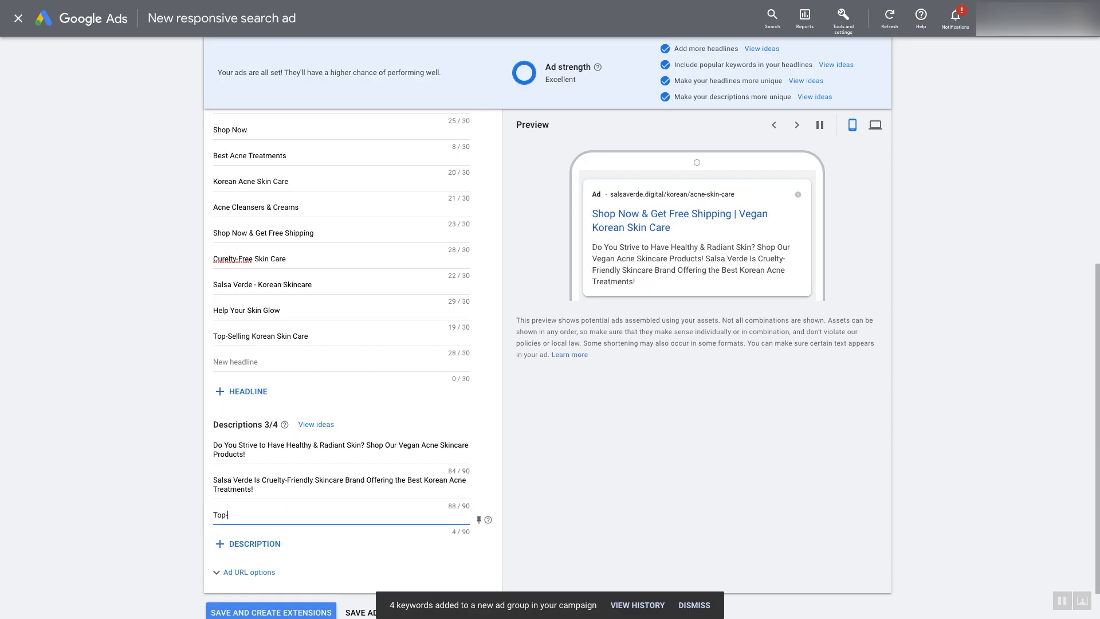
text(Selling Kore)
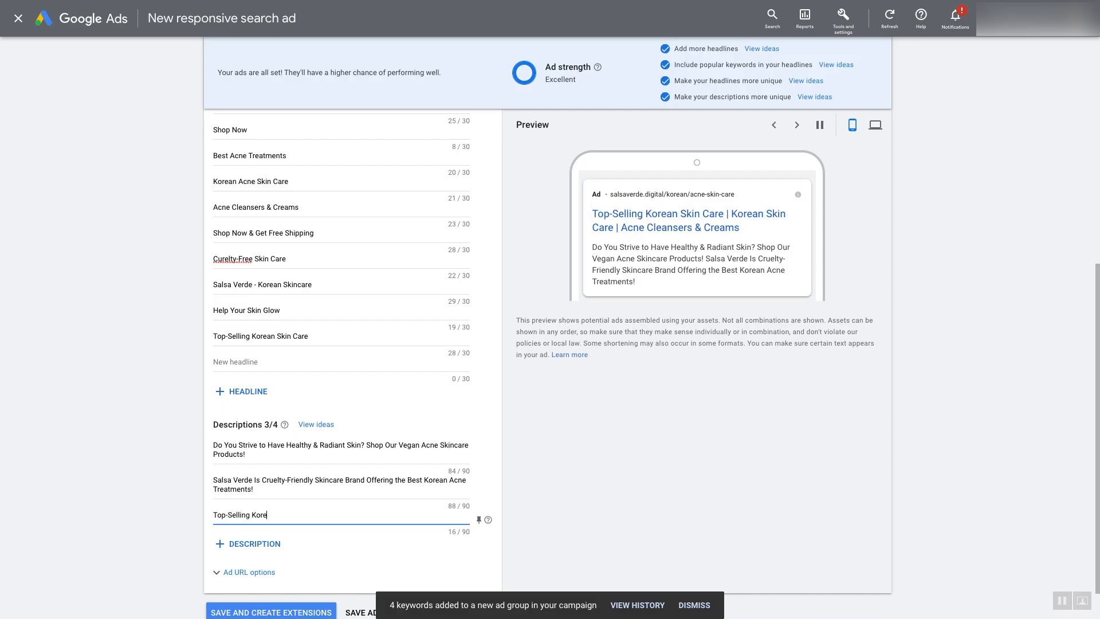
text(an Skincare Products. Acne)
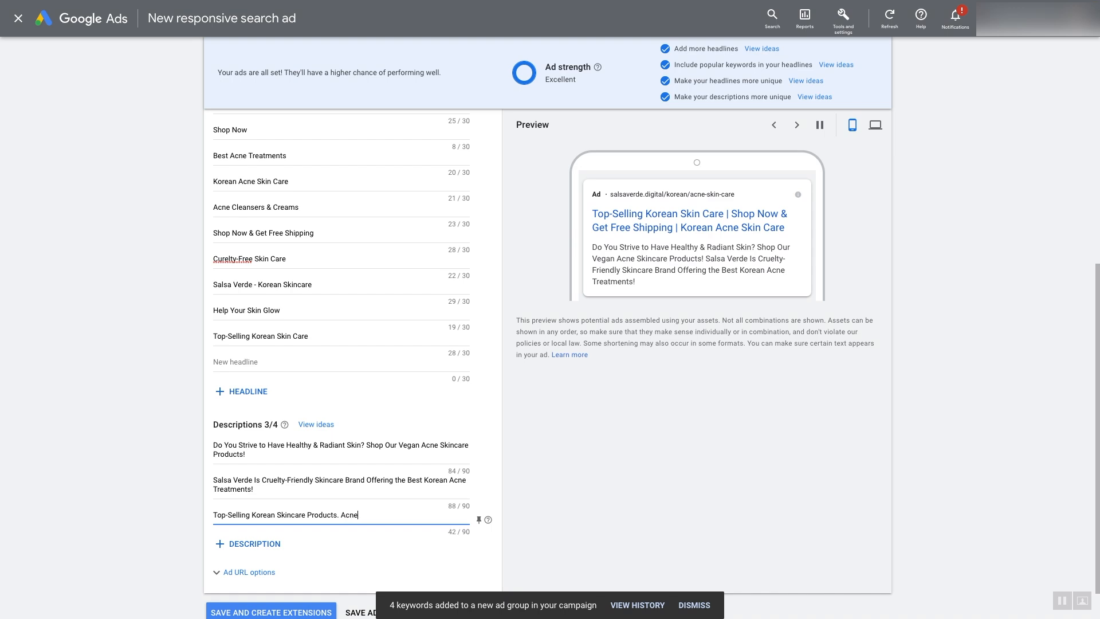
text( Creams & Cleansers. Free Shipping)
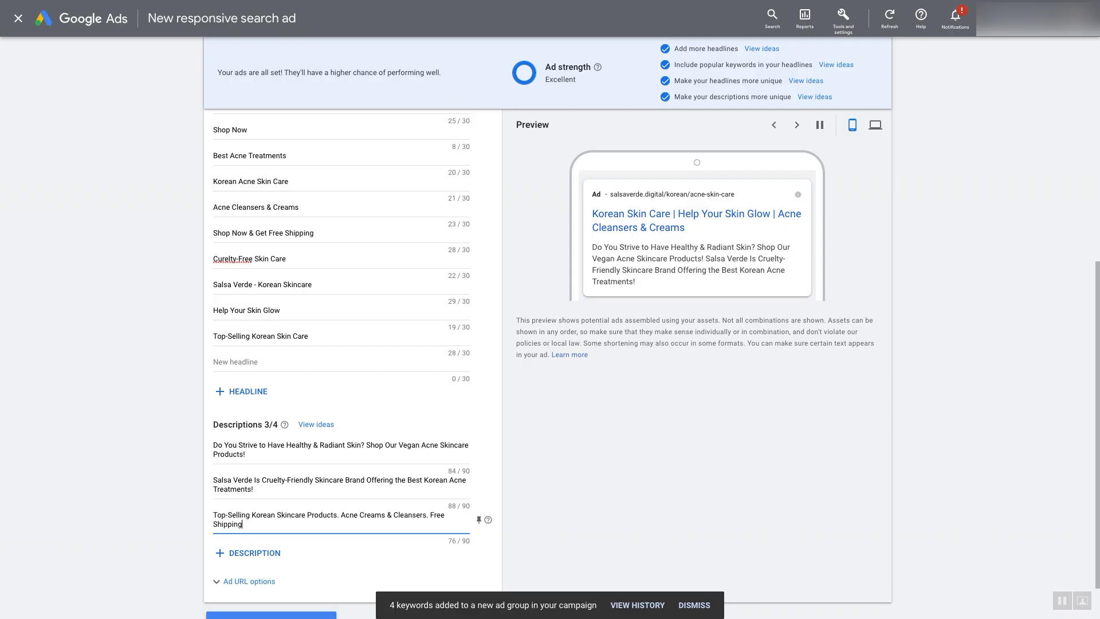
text(. Show Now!)
Add the fourth description "Forget About Pimples & Make Your Skin Happy! Shop Vegan-Friendly Korean Acne Products Now!" and save the ad
click(247, 553)
scroll(352, 344, down, 2)
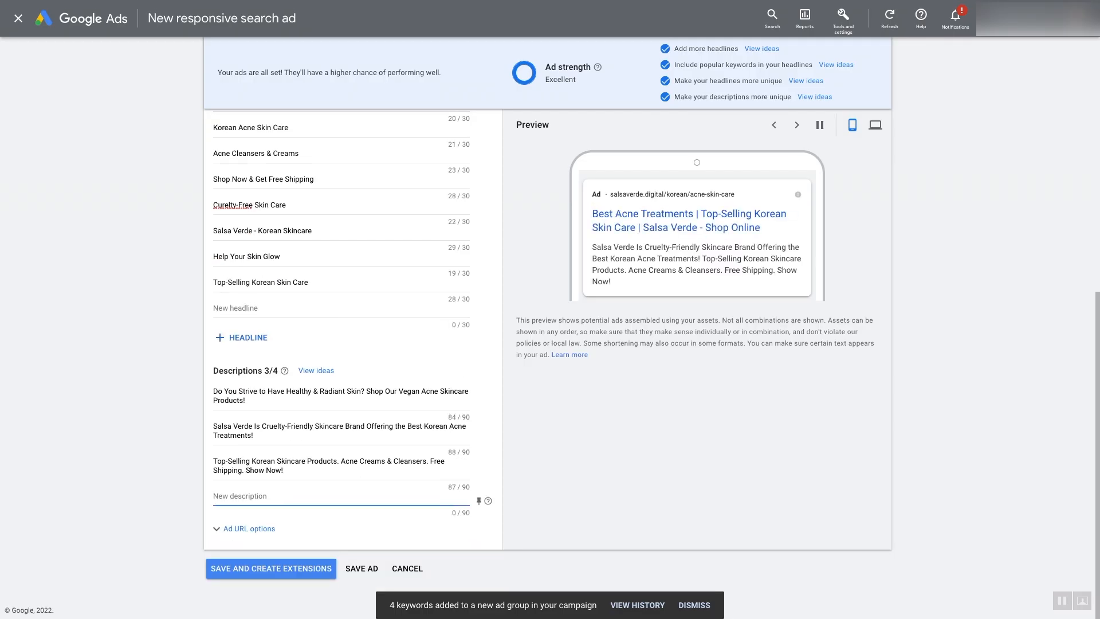
text(Forget About Pimples)
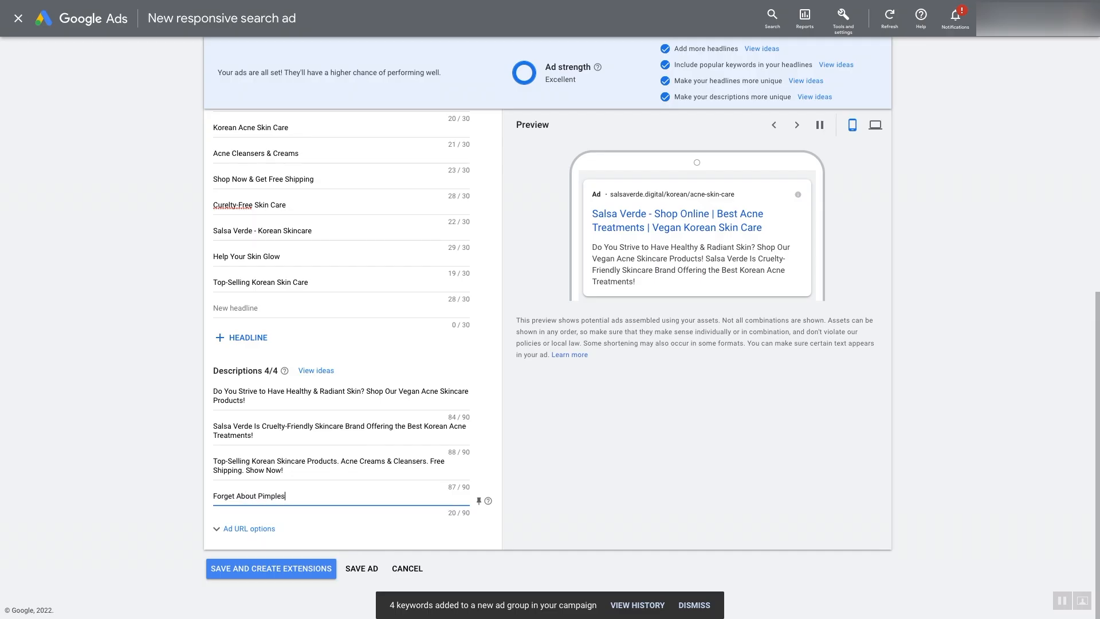
text(w& Make Your Skin)
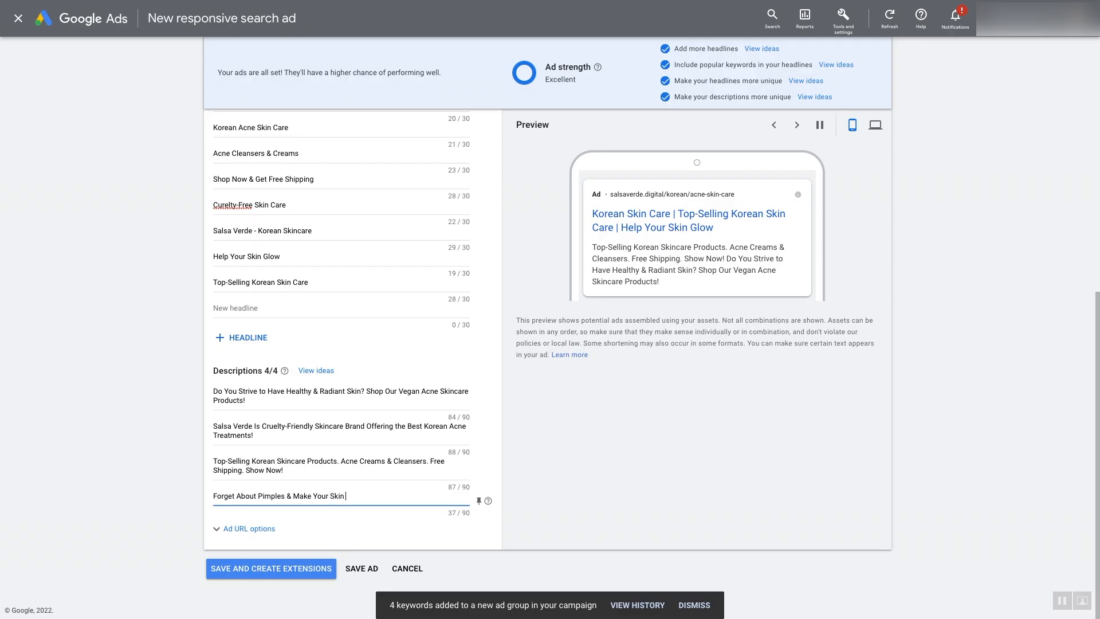
text( Happy! Shop Vegan-Friend)
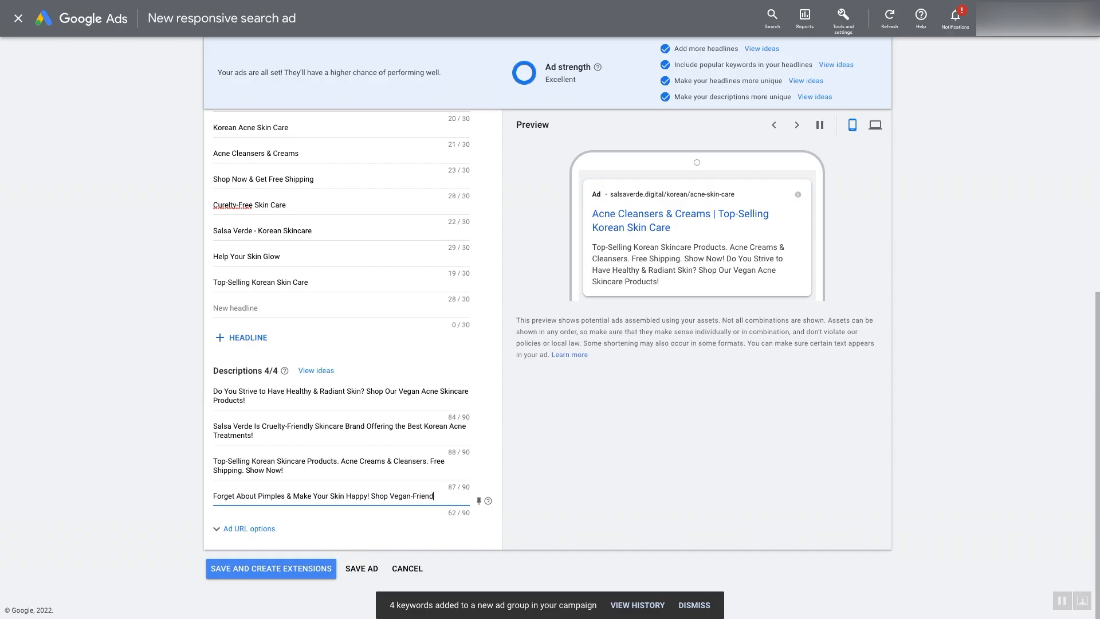
text(ly Korean Acne Pro)
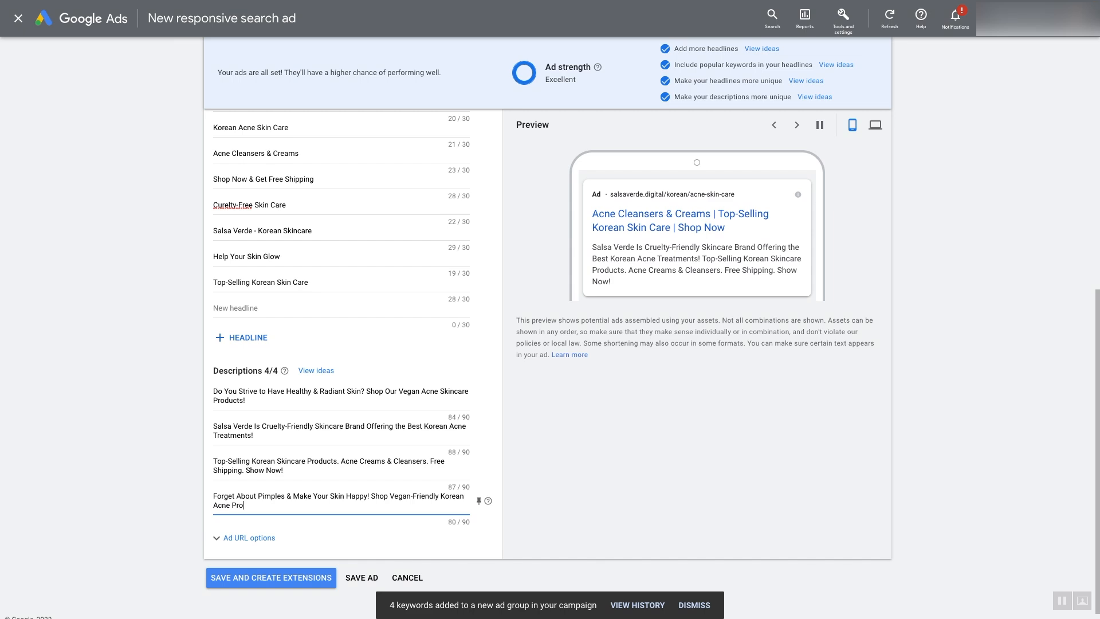
text(ducts Now!)
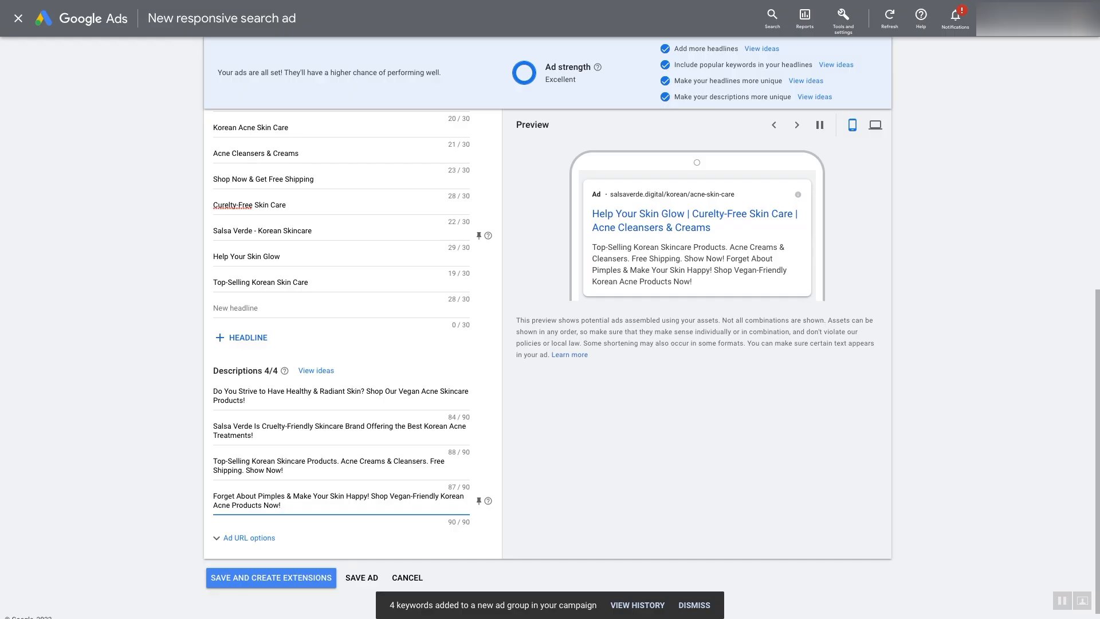
scroll(353, 234, down, 1)
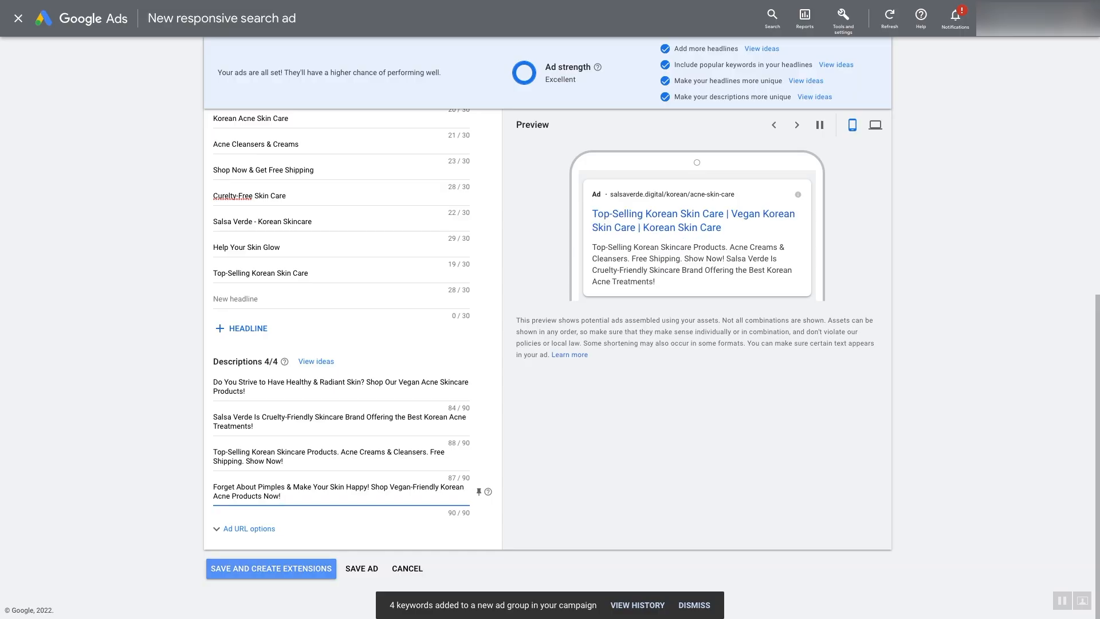
click(361, 569)
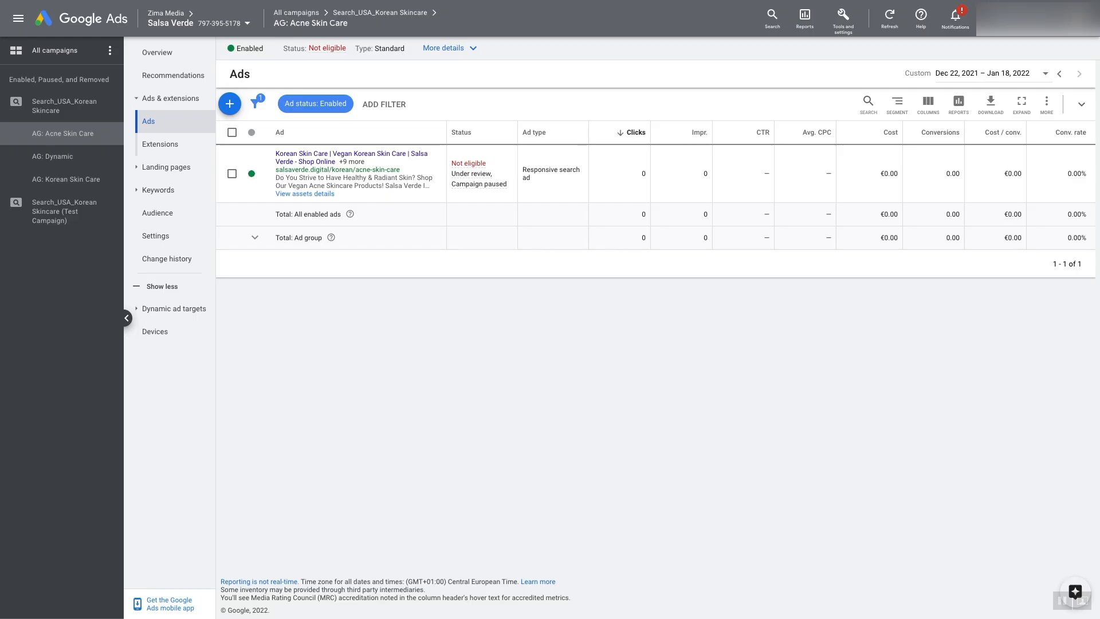
Start another ad in the "AG: Acne Skin Care" ad group and switch it to the expanded text ad format
click(230, 103)
click(297, 113)
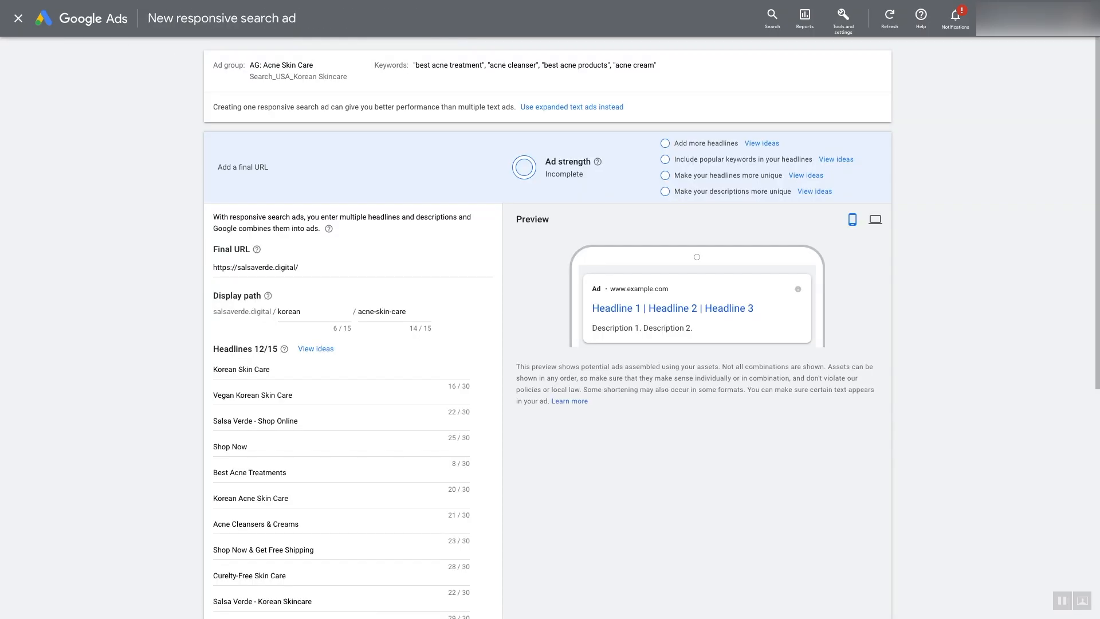
click(572, 107)
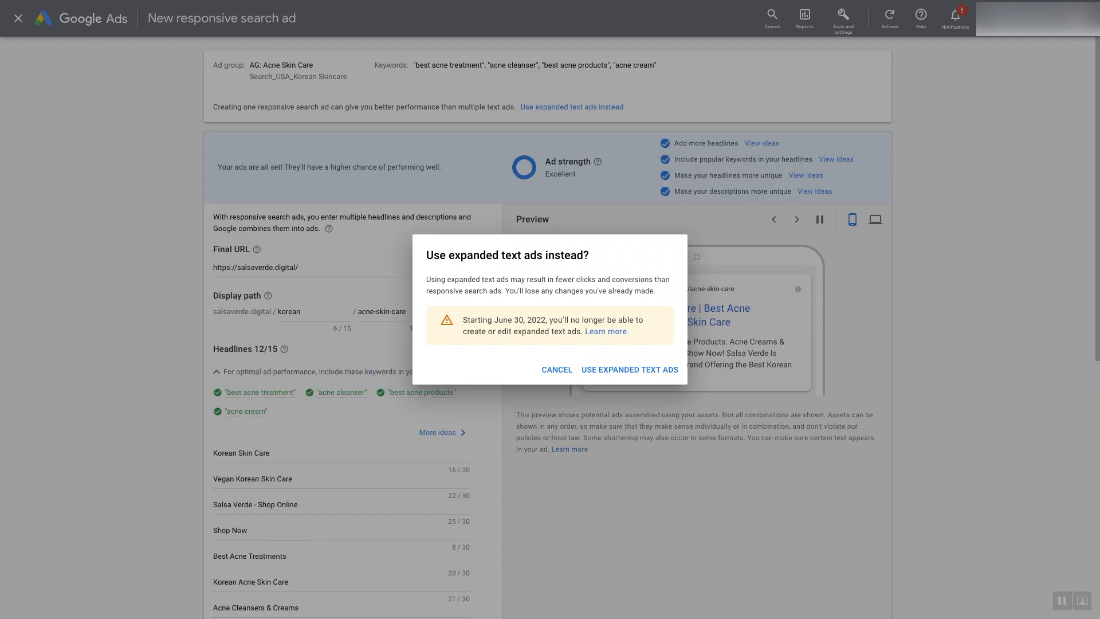
click(630, 370)
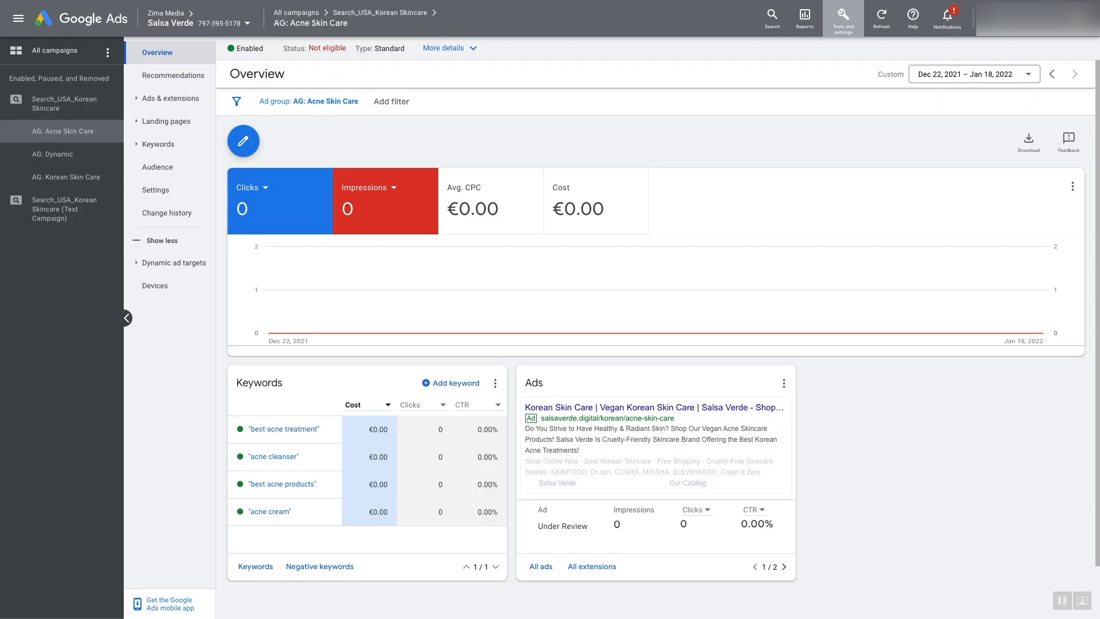
Start a new negative keyword list in the shared library and name it "NKW_Global 2022"
click(843, 17)
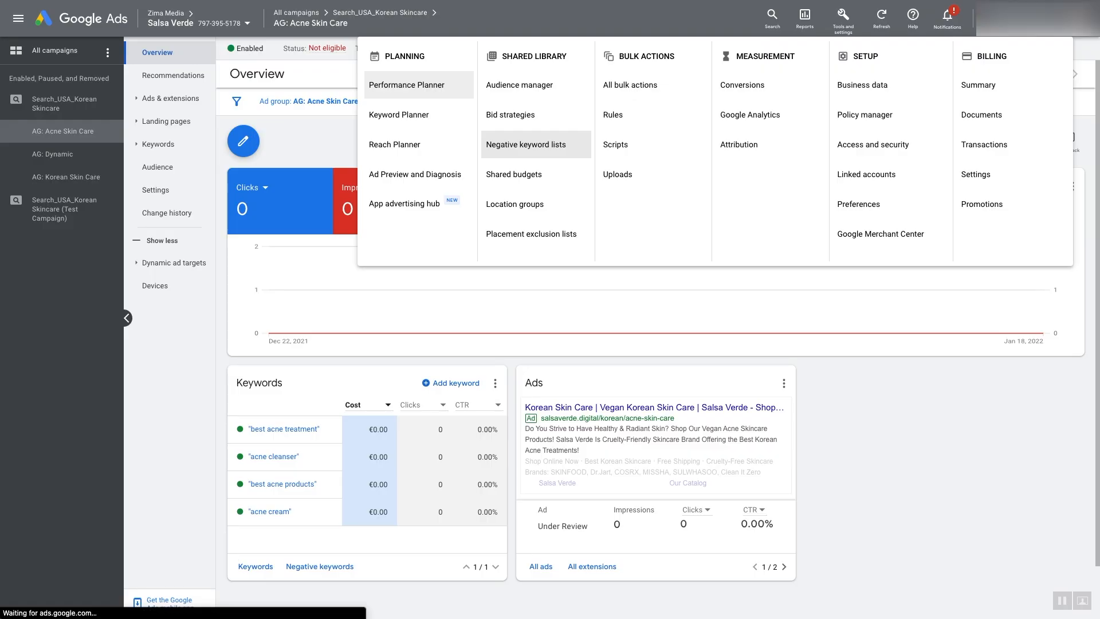
click(536, 145)
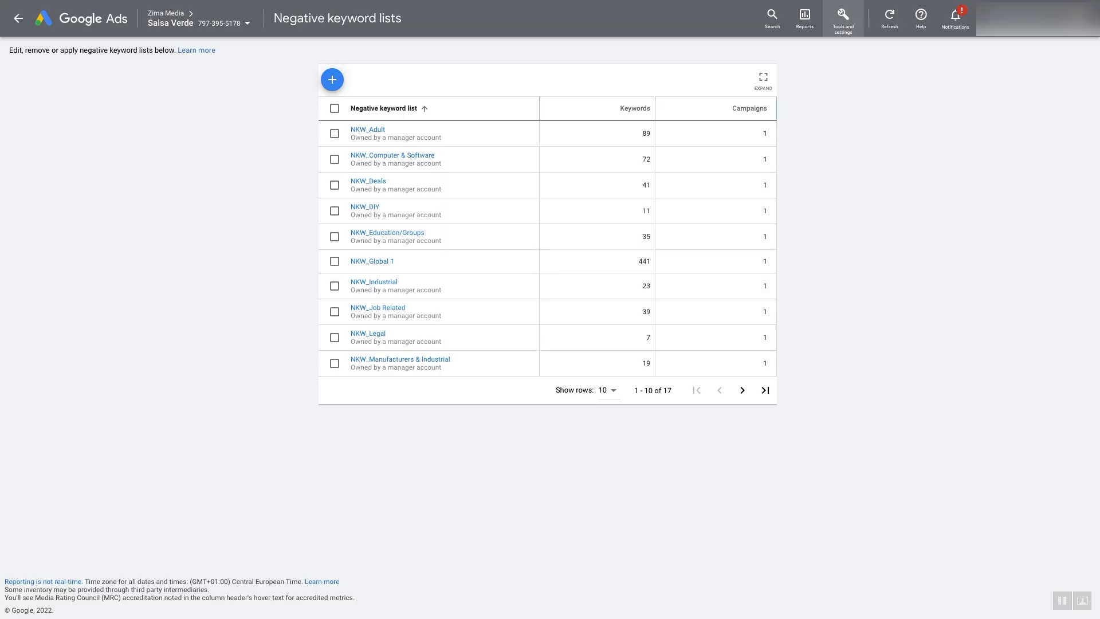
click(333, 80)
click(382, 93)
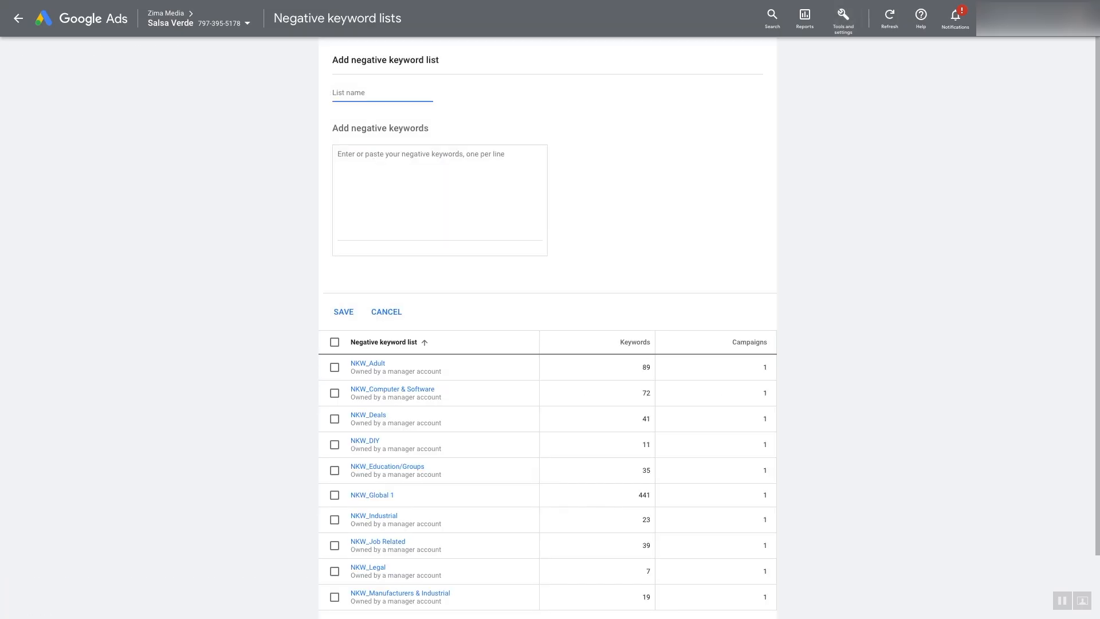
text(NKW_Global 2022)
Enter negative keywords one per line, including cheap, free, sample, craigslist, deal, what and why, and save the list
click(338, 154)
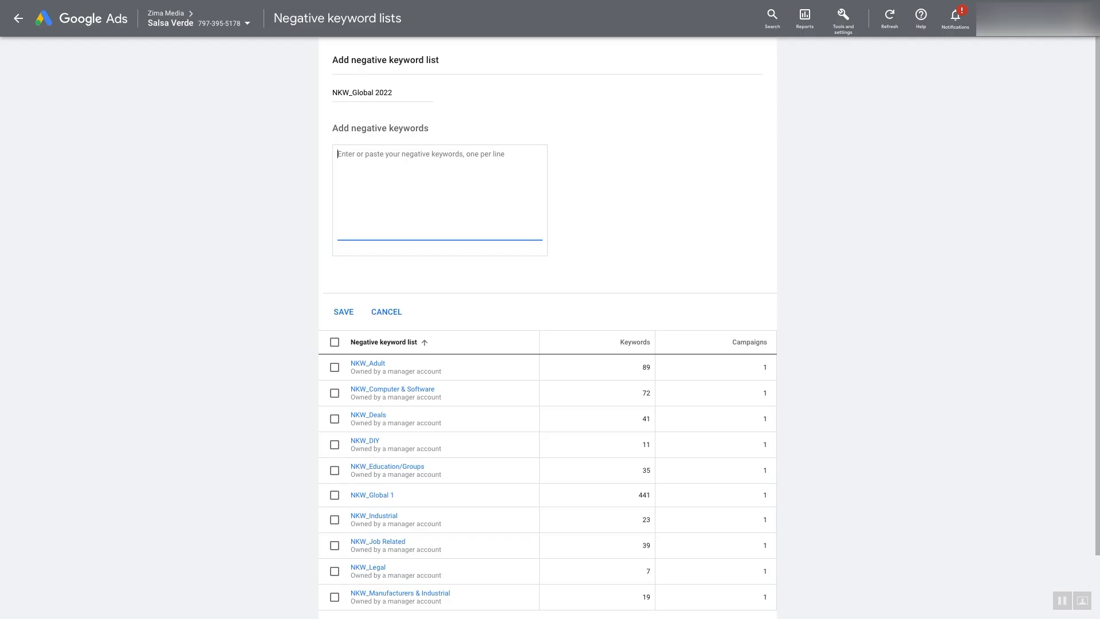
text(cheap)
key(Return)
text(free)
key(Return)
text(sampl)
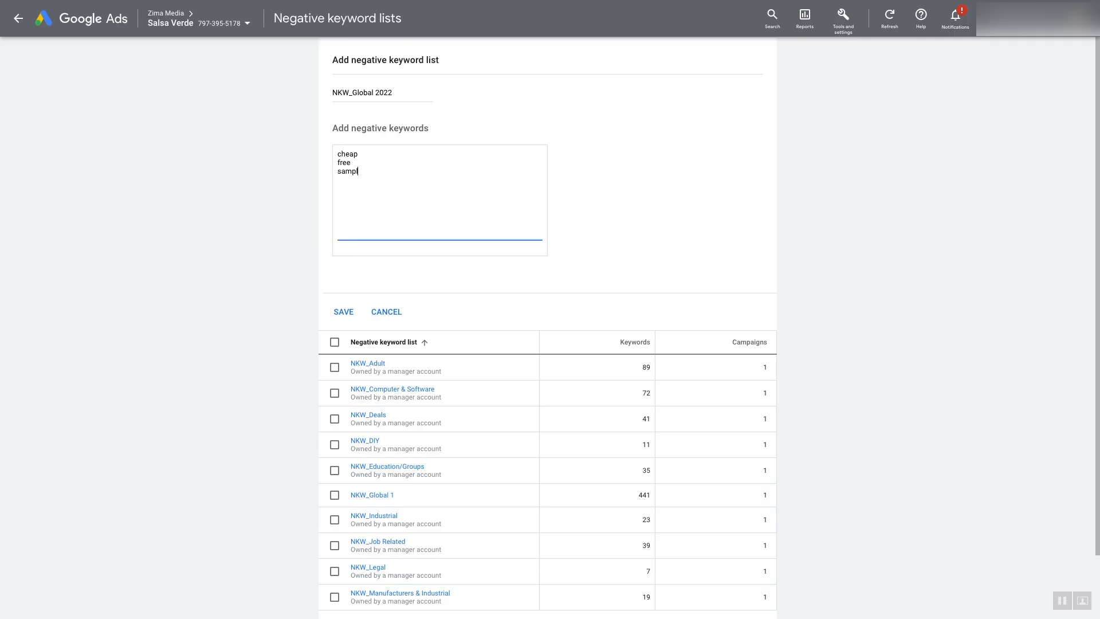
text(eamaononcraigslistdealpriwhat)
key(Return)
text(why)
click(343, 311)
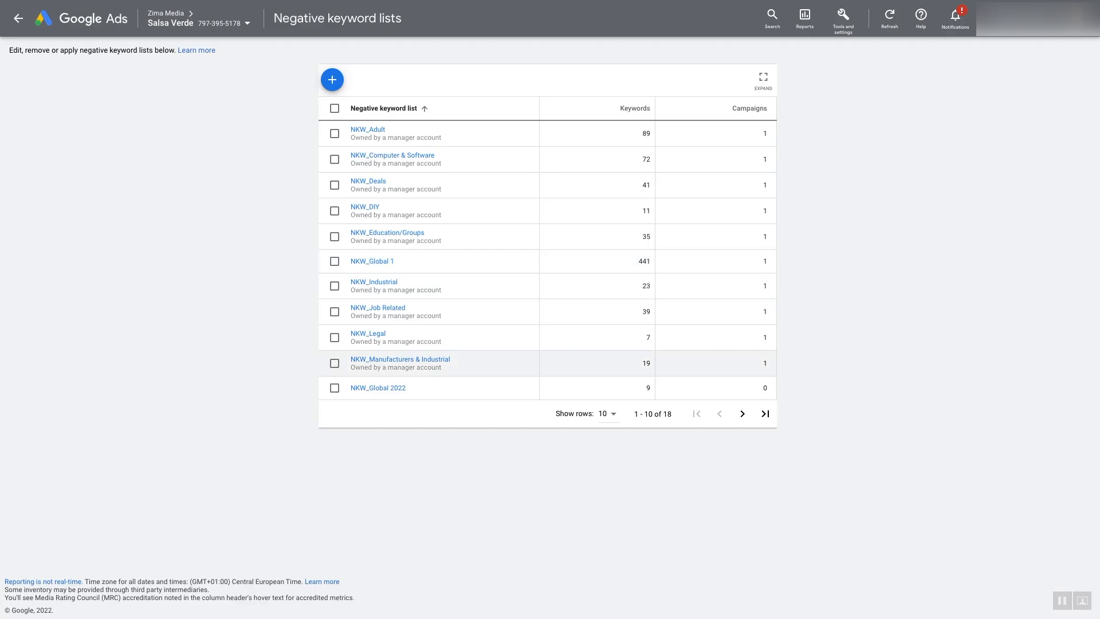
Apply the "NKW_Global 2022" negative keyword list to the "Search_USA_Korean Skincare" campaign
click(334, 388)
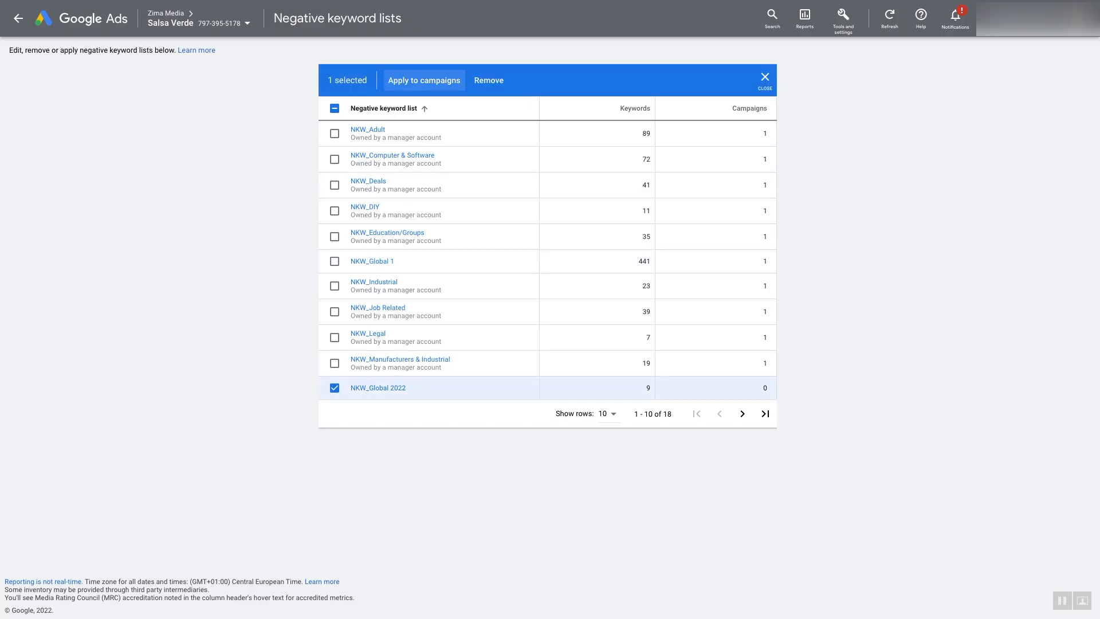
click(424, 80)
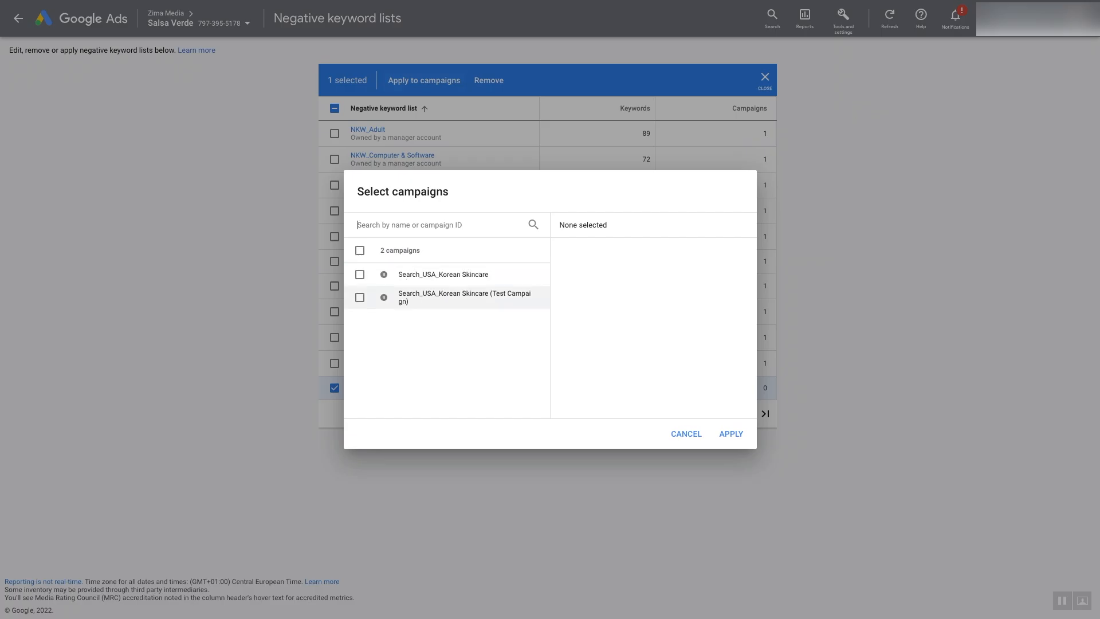
click(360, 275)
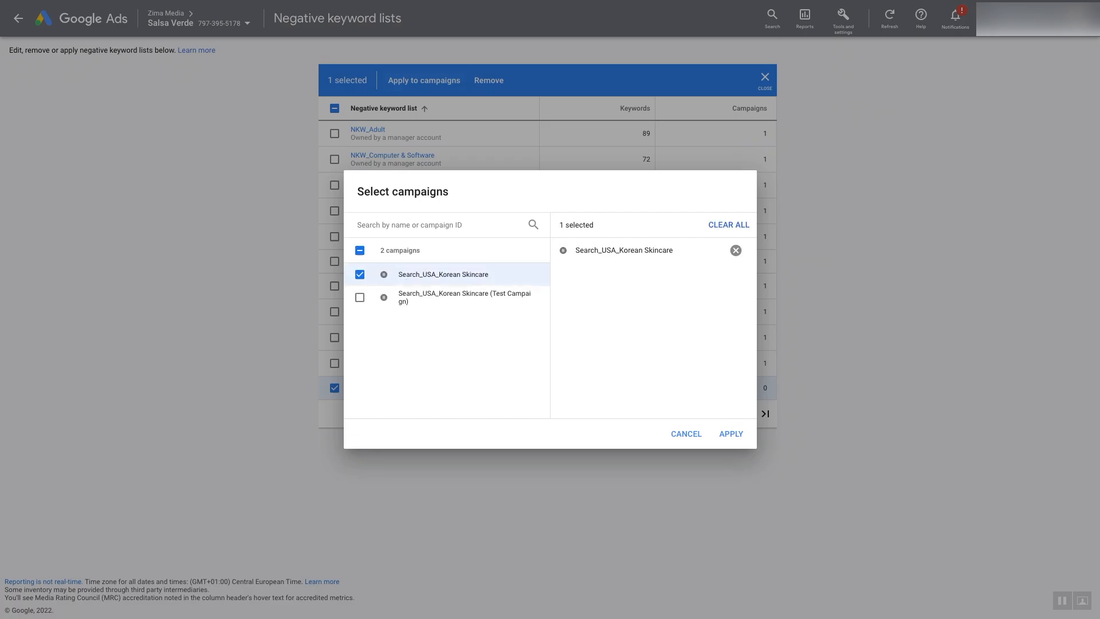
click(731, 434)
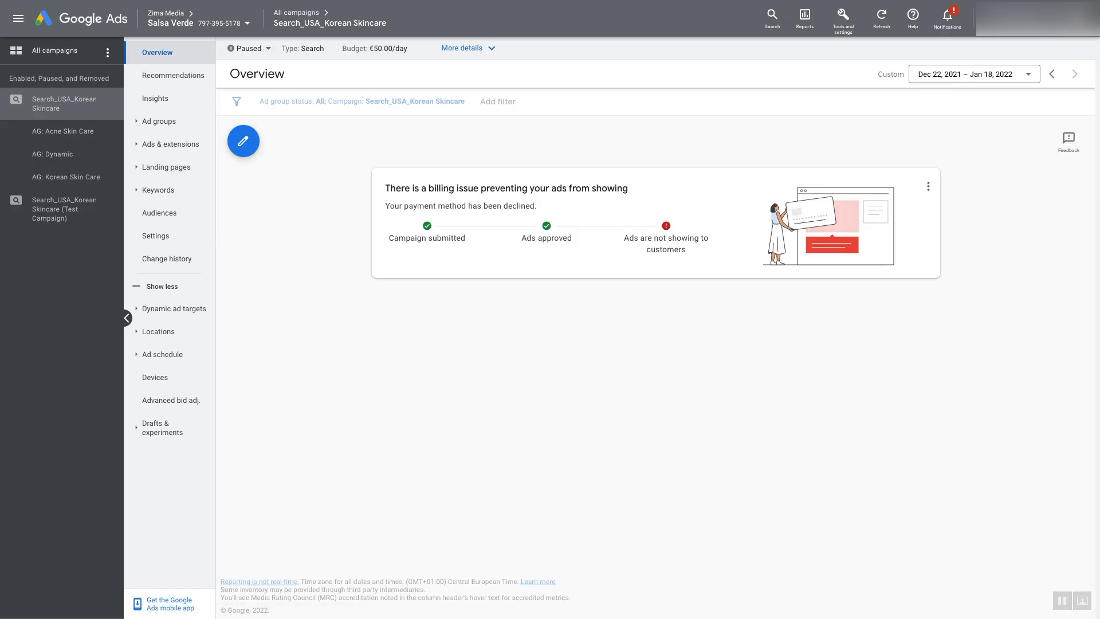
Change the status of the "Search_USA_Korean Skincare" campaign to Enabled
click(248, 48)
click(263, 59)
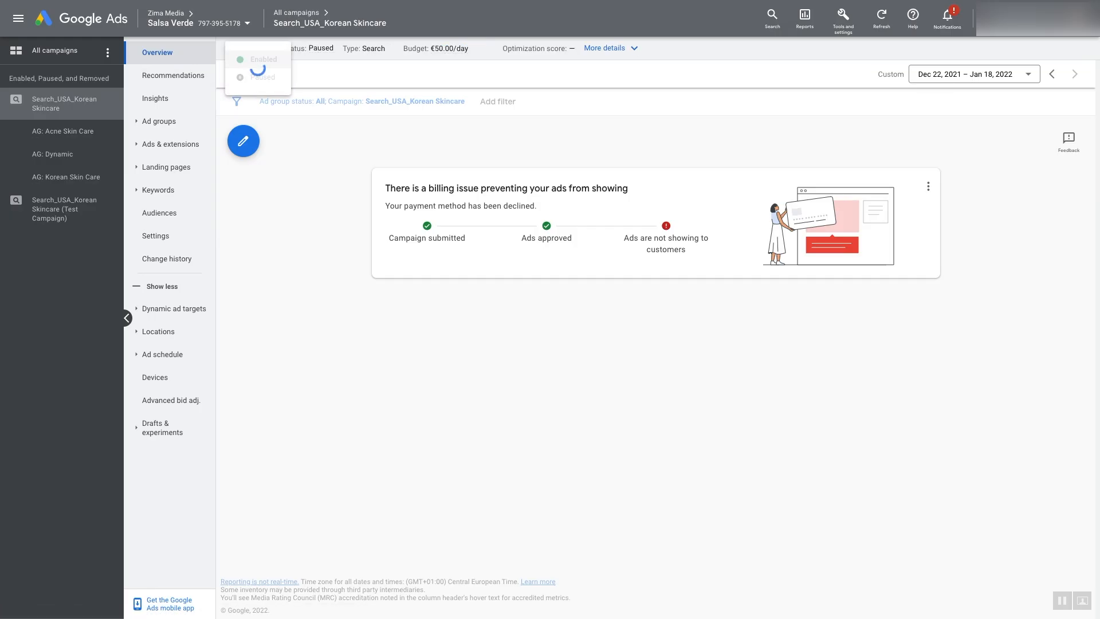